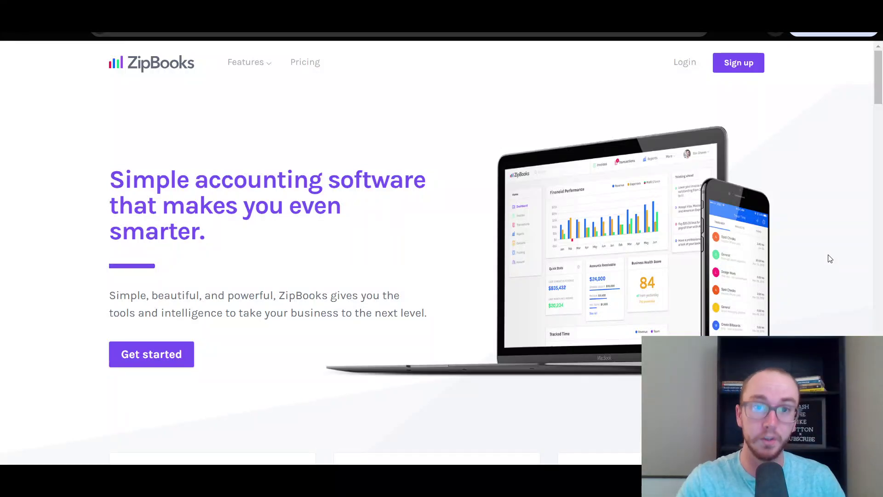
- Look through the ZipBooks home page from its feature overview to the simple accounting section, and open the Pricing page
click(829, 257)
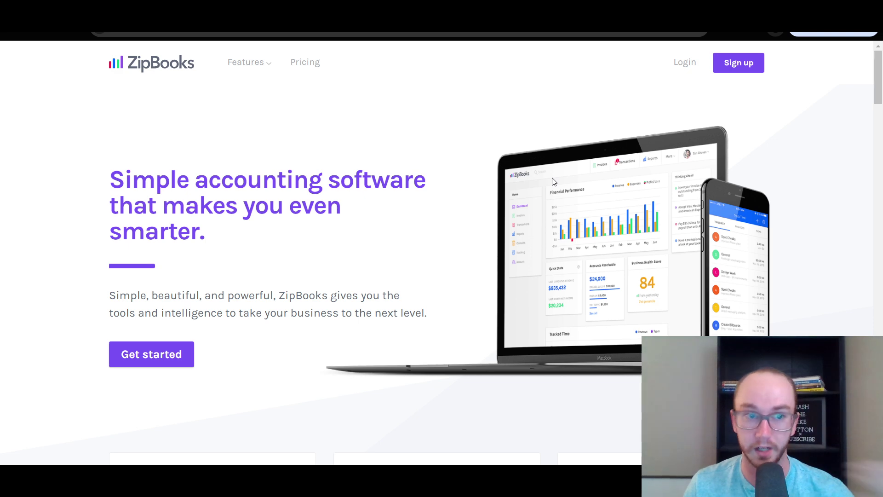
scroll(494, 213, down, 3)
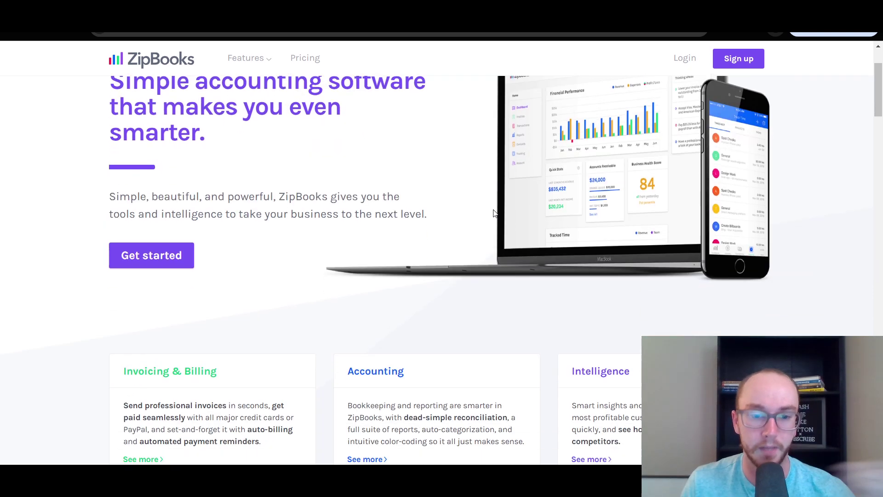
scroll(494, 213, down, 1)
scroll(495, 213, down, 1)
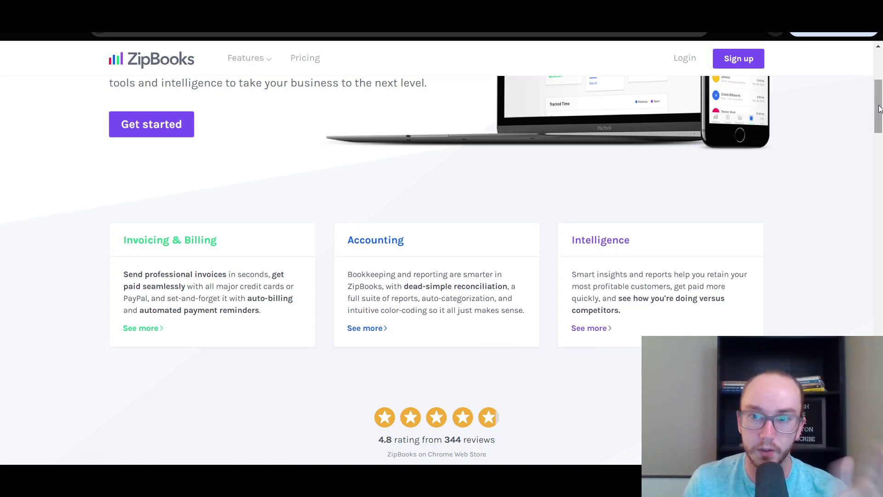
drag(879, 108, 869, 191)
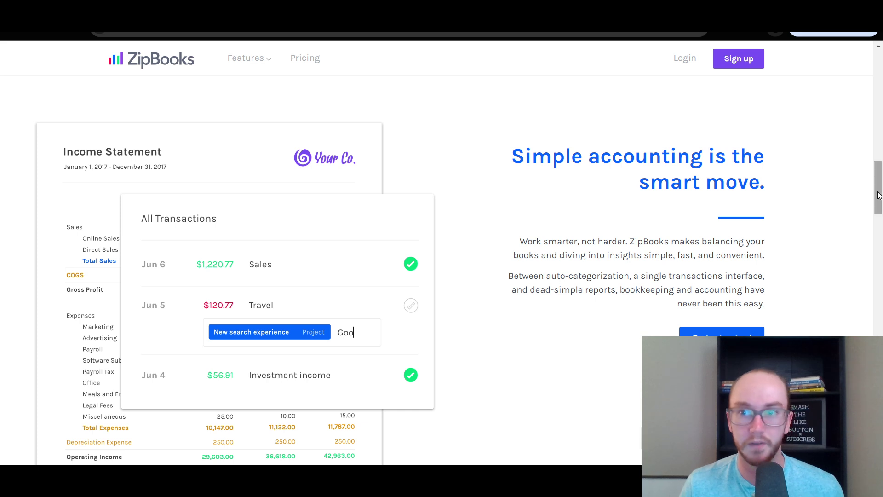
drag(878, 197, 879, 200)
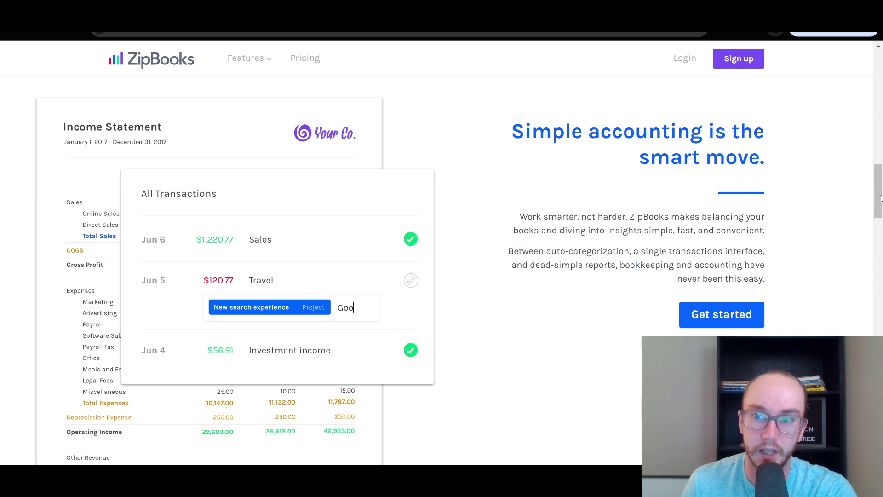
drag(879, 199, 878, 64)
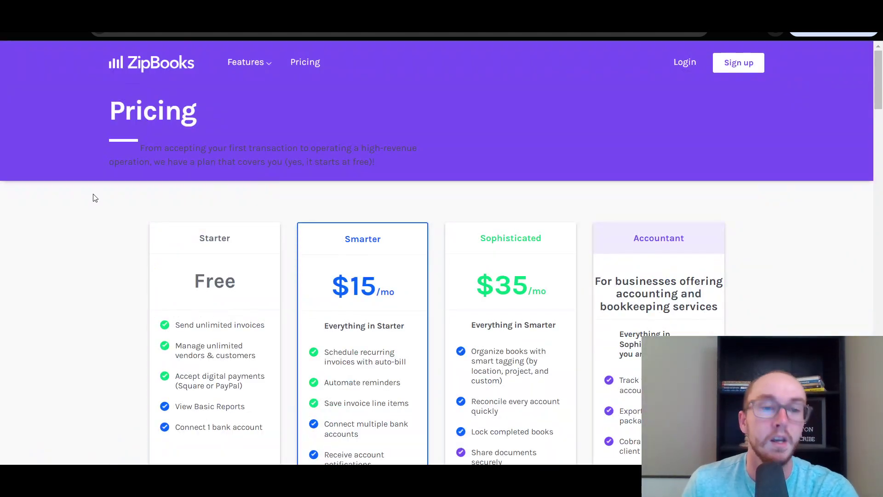
- Examine the features included in the free Starter plan, including invoices, vendors and customers, digital payments, reports and bank connections
scroll(94, 197, down, 3)
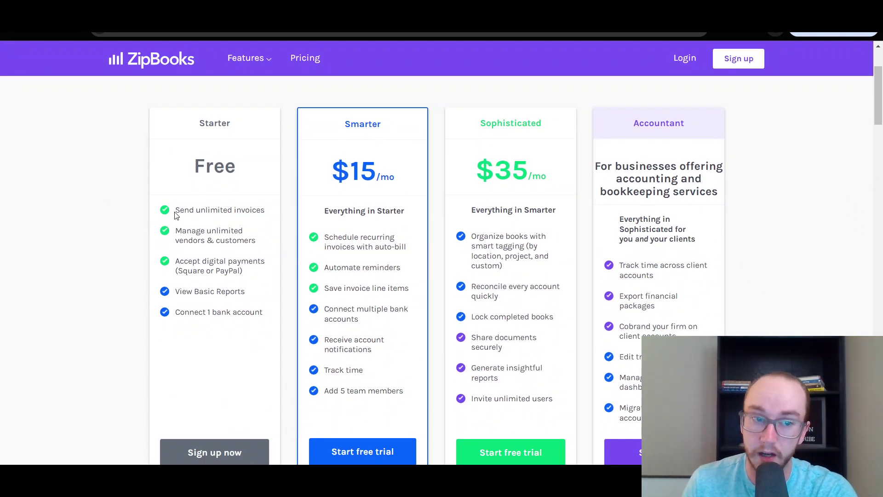
drag(178, 211, 239, 210)
click(269, 215)
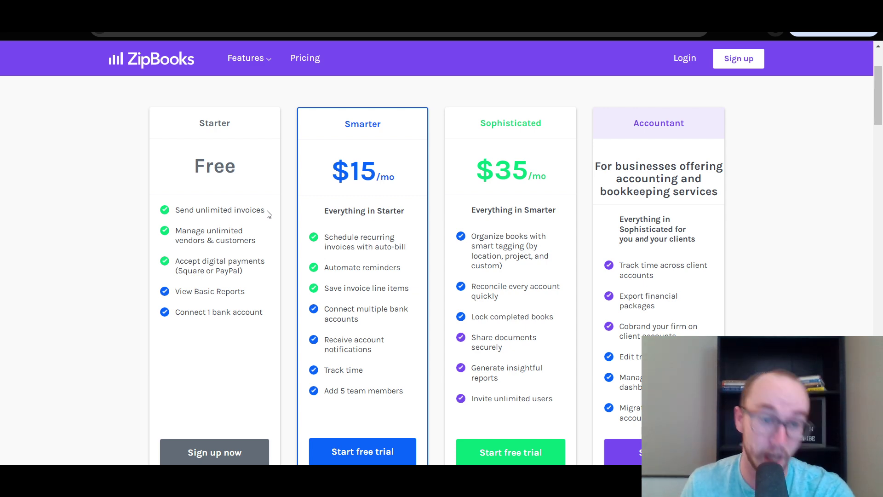
drag(174, 212, 228, 222)
click(228, 223)
drag(177, 230, 257, 241)
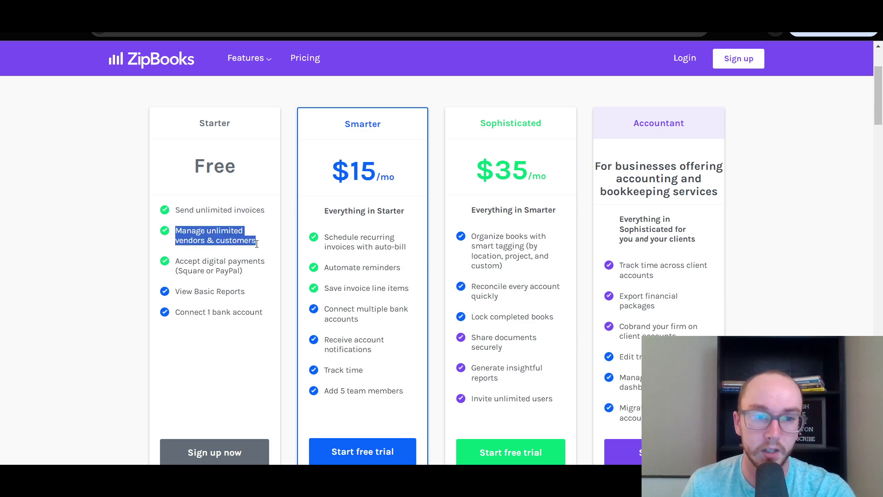
click(210, 256)
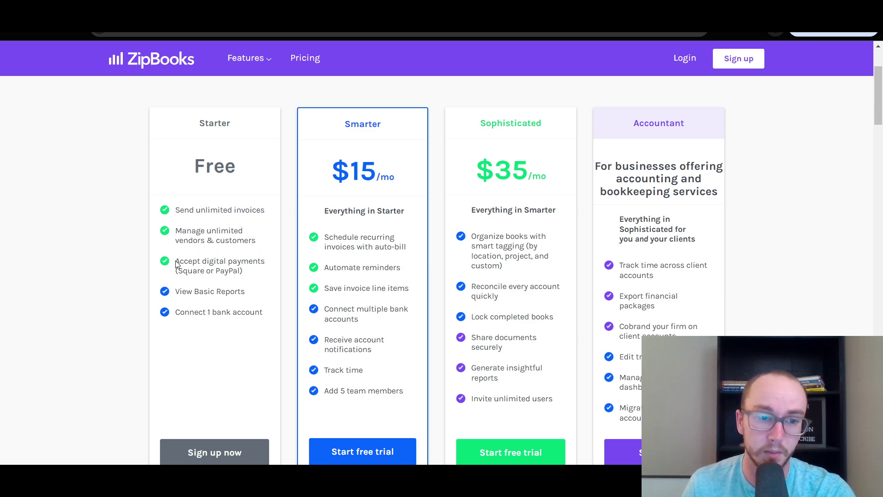
mouse_move(175, 263)
mouse_down()
mouse_move(249, 266)
mouse_move(183, 272)
mouse_up()
click(222, 274)
click(206, 267)
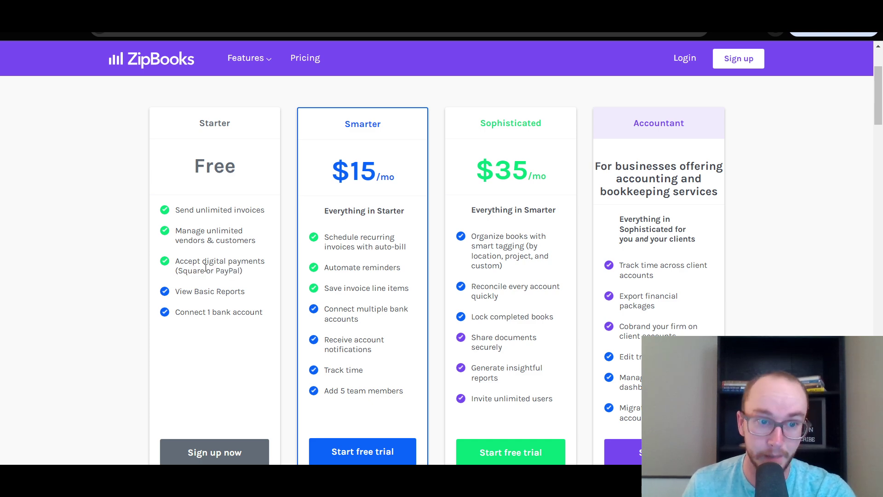
scroll(206, 268, down, 1)
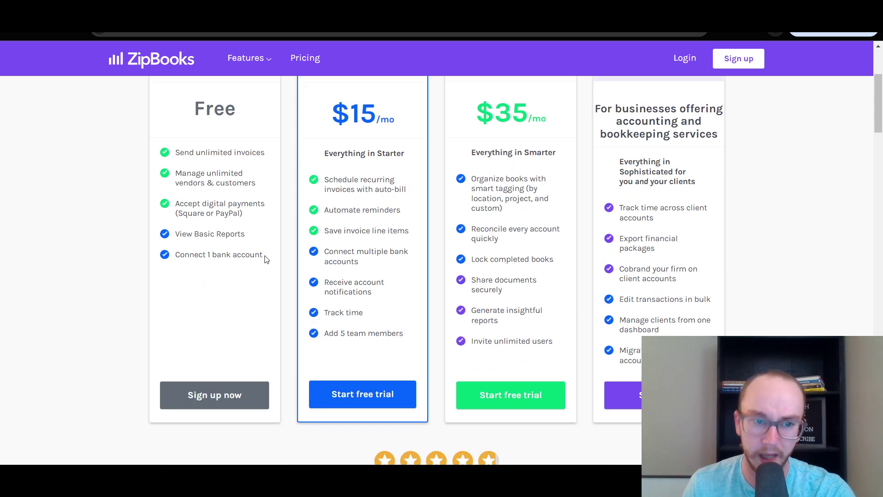
scroll(276, 310, up, 1)
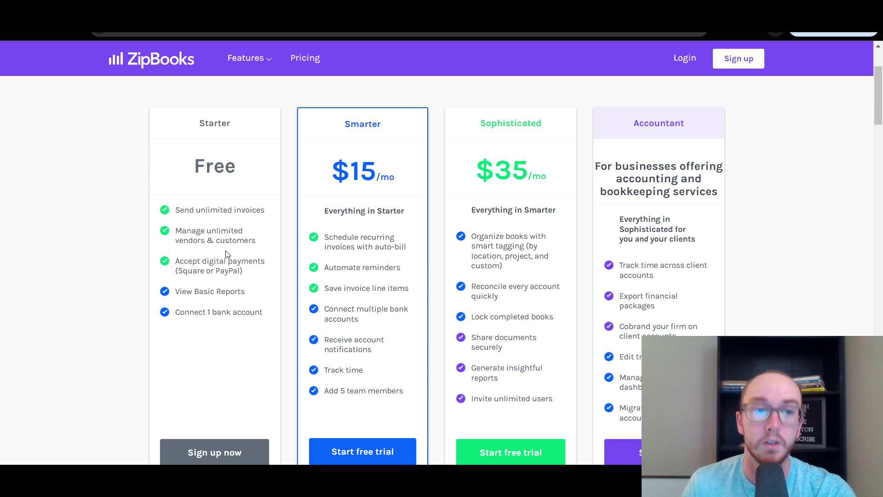
scroll(188, 180, up, 1)
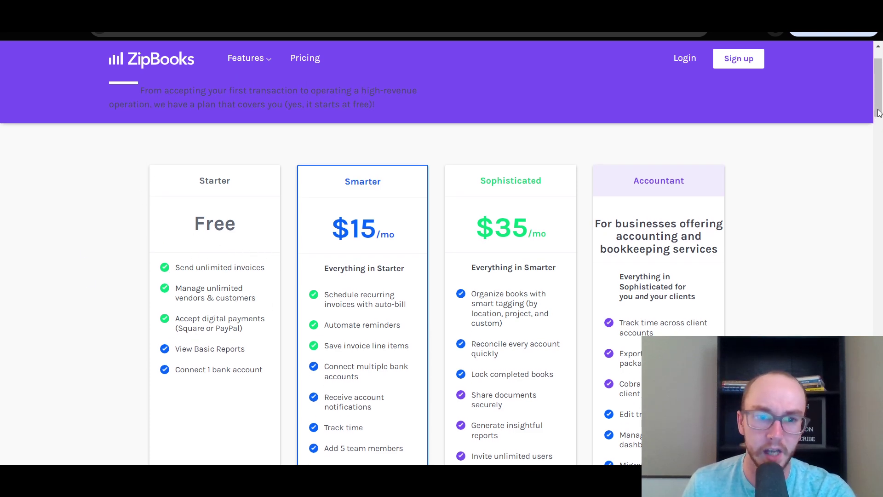
- Compare the features of the Smarter and Sophisticated plans, including their team member and user allowances
drag(878, 113, 874, 124)
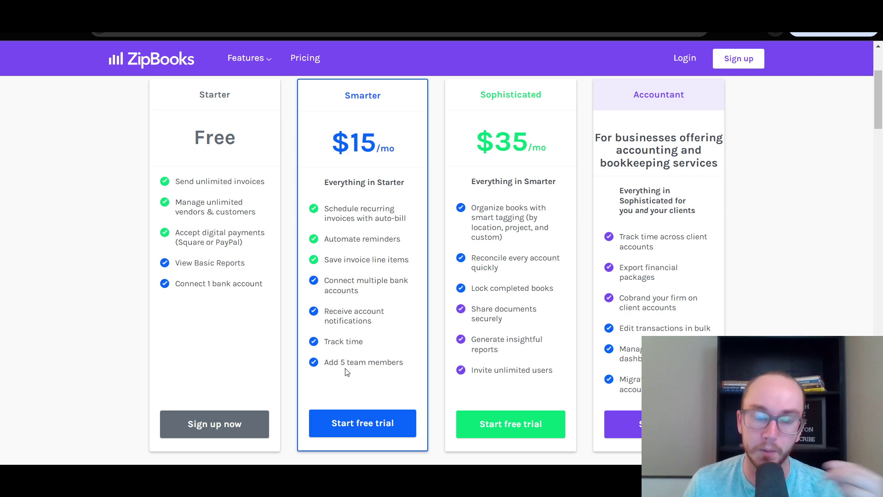
drag(339, 362, 392, 361)
click(394, 362)
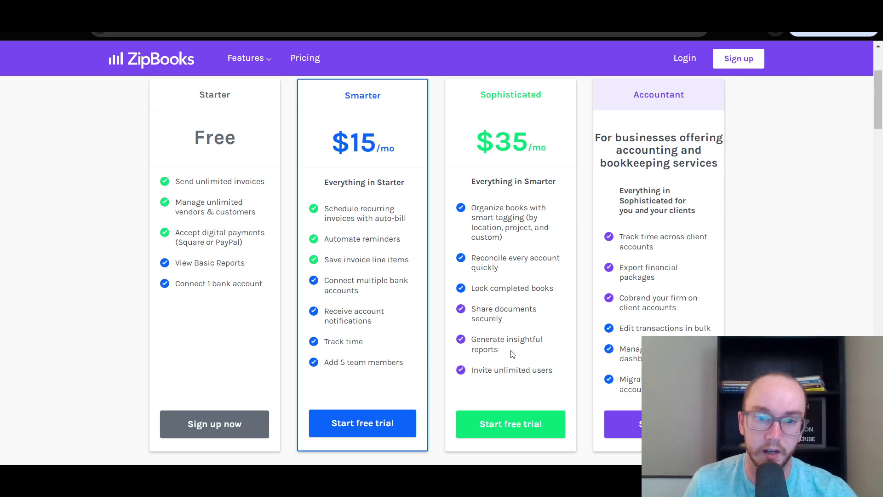
scroll(266, 288, up, 3)
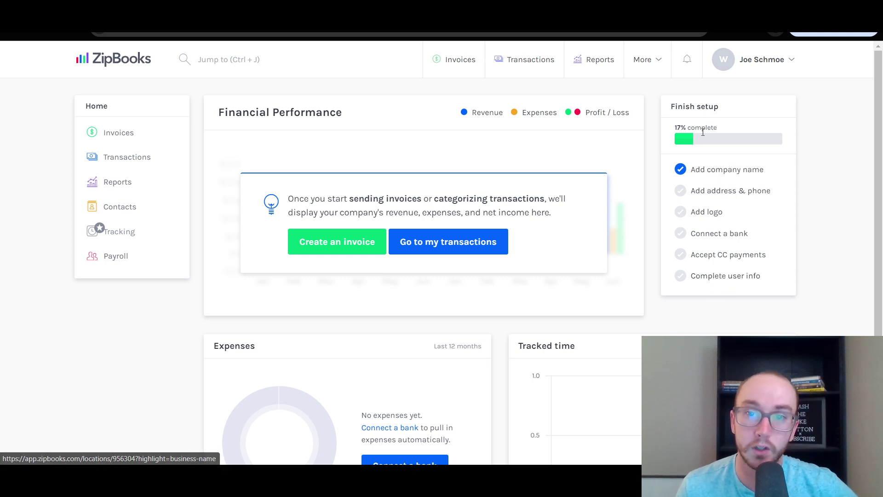
- Review the company name, address and phone, and logo items of the Finish setup checklist, returning to the dashboard after each
click(704, 173)
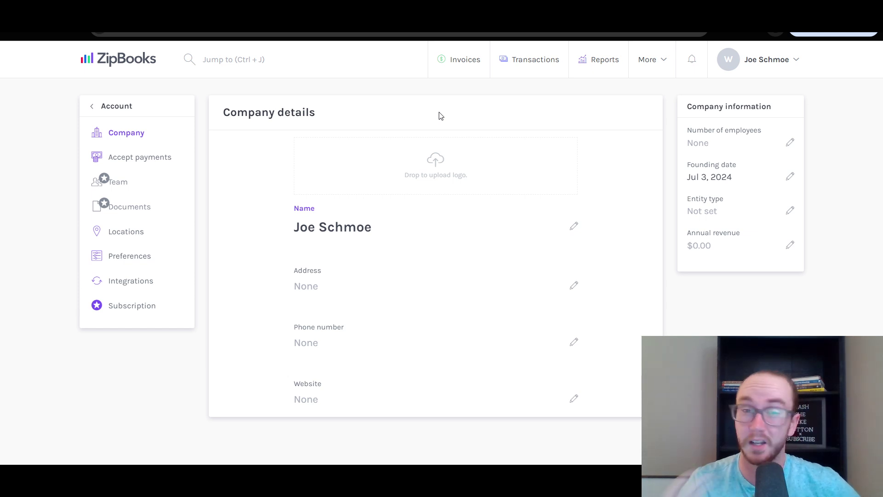
click(18, 34)
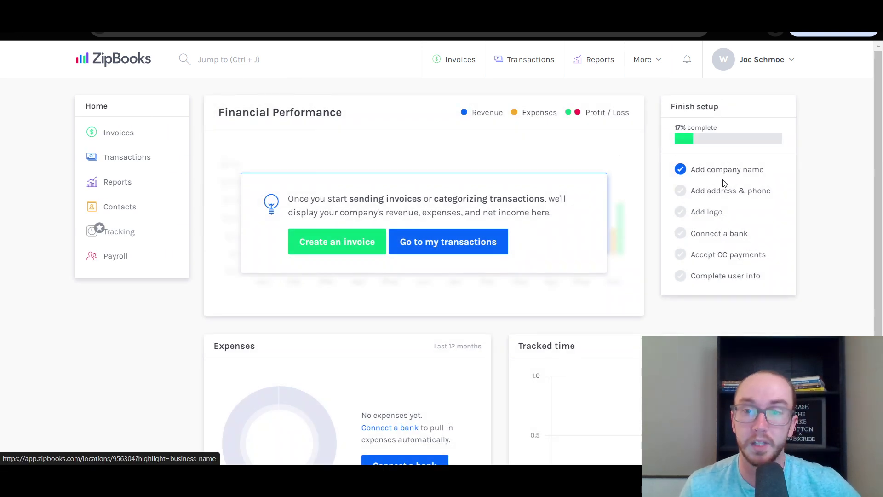
click(724, 196)
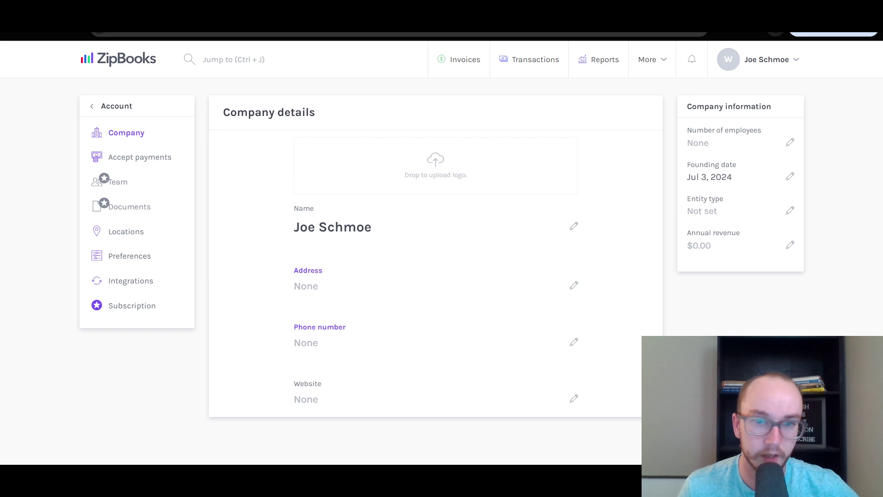
key(alt+Left)
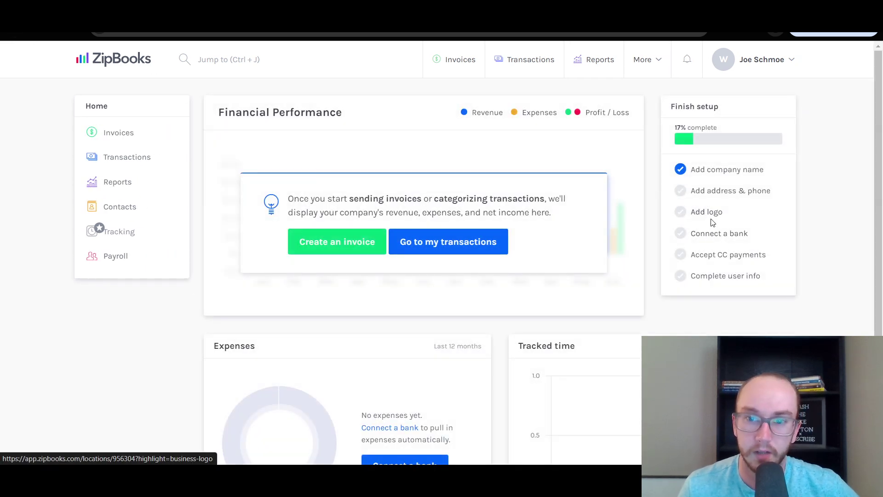
click(712, 222)
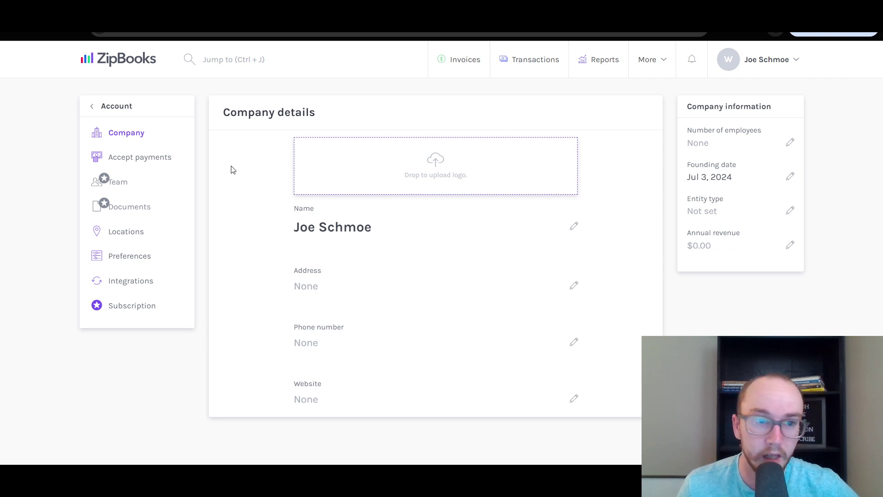
click(10, 36)
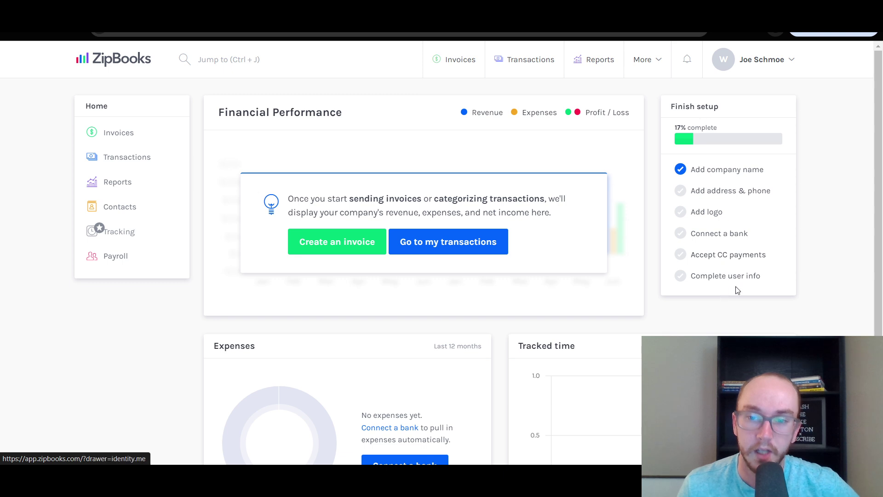
click(726, 171)
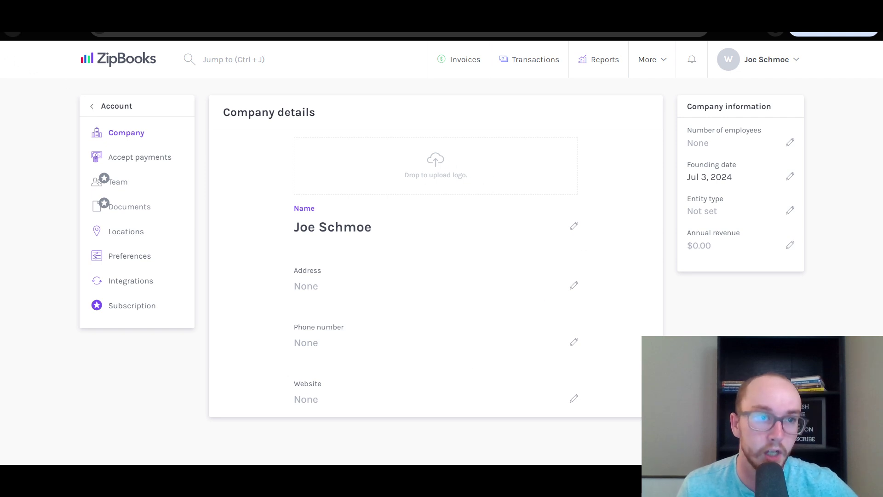
key(alt+Left)
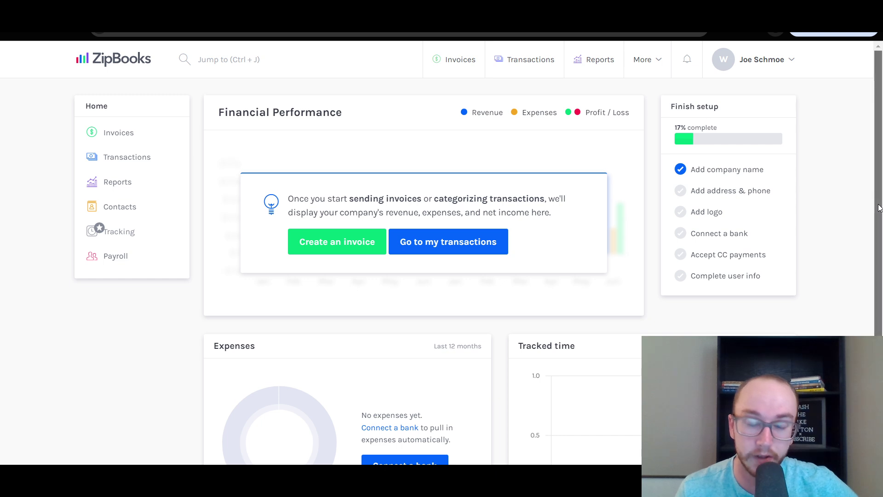
- Look over the dashboard's Expenses and Tracked time sections and return to the Financial Performance overview
drag(877, 207, 853, 295)
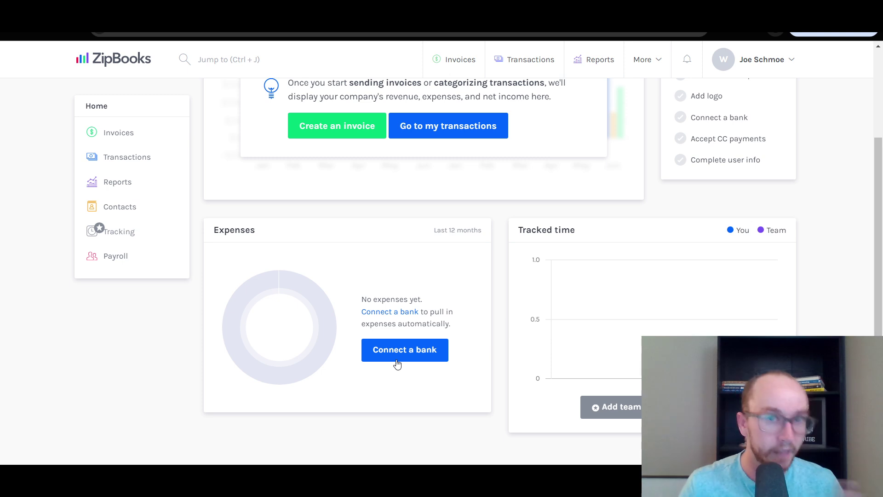
scroll(355, 336, up, 3)
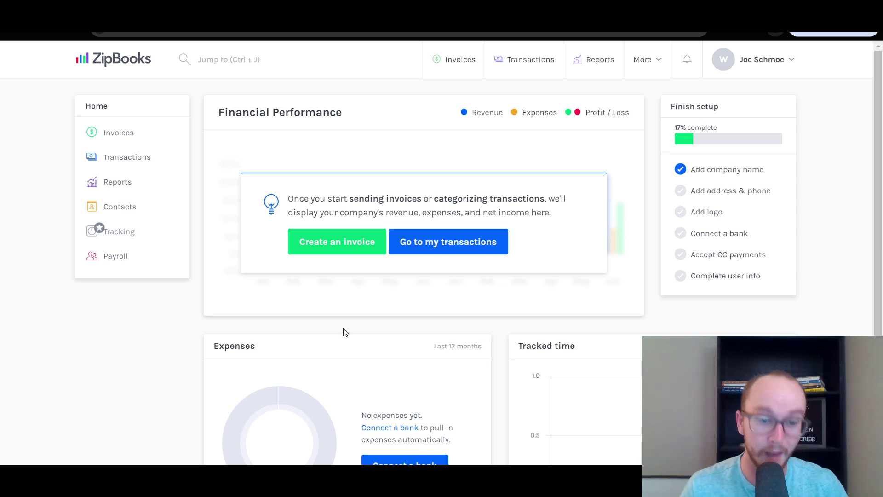
scroll(335, 334, down, 1)
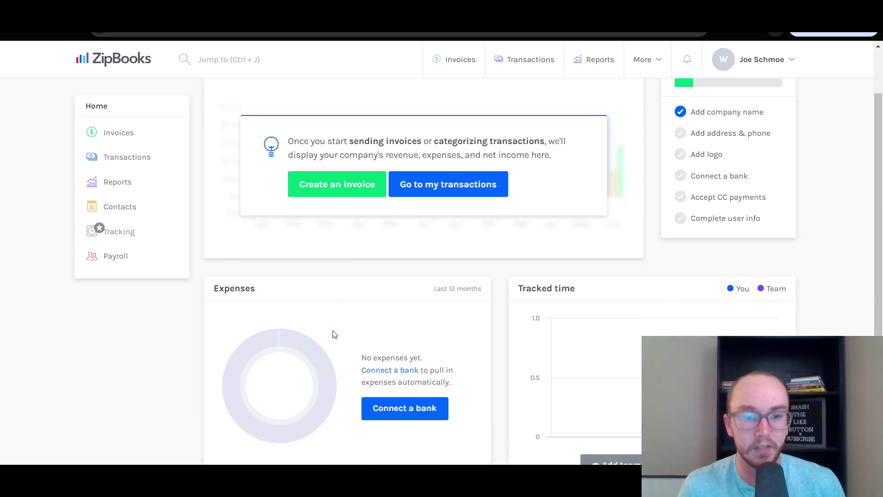
scroll(361, 342, down, 1)
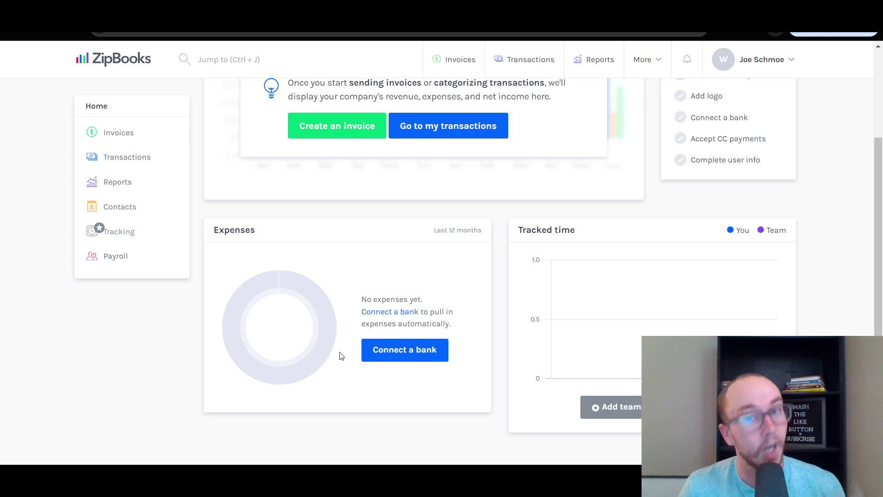
scroll(341, 356, up, 2)
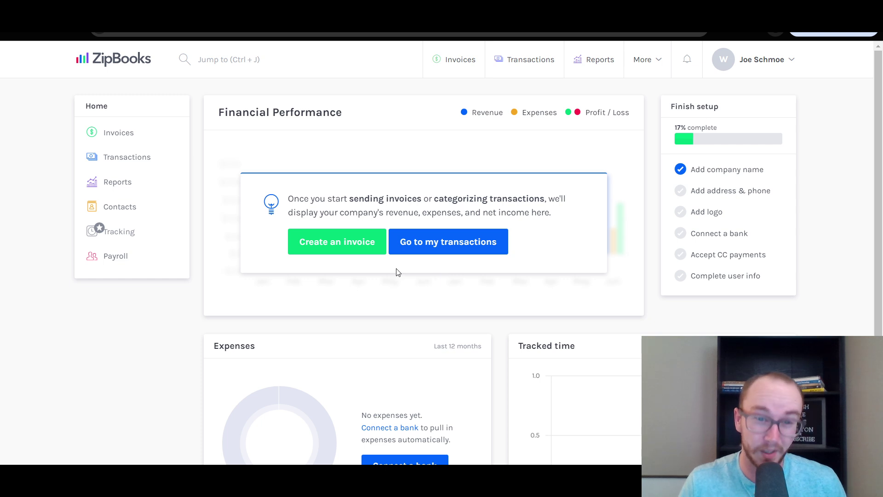
scroll(397, 272, down, 3)
scroll(484, 354, up, 3)
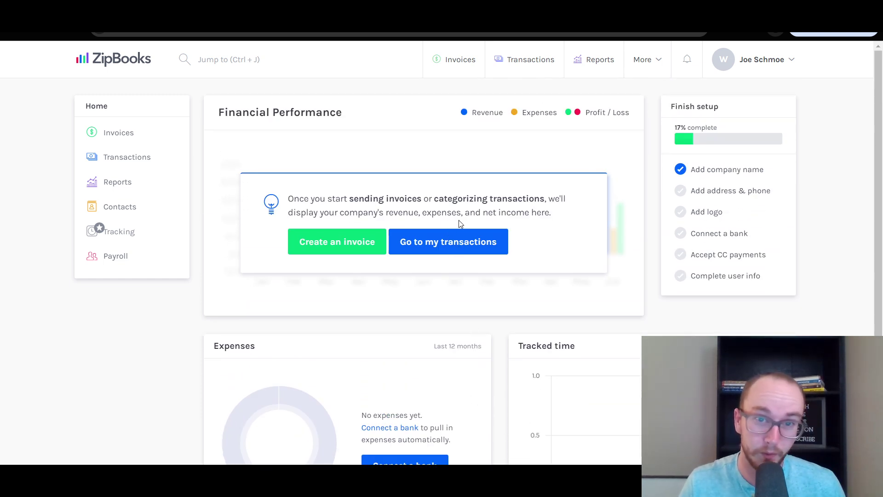
- View the transactions page linked from the Financial Performance card, and read the card's note about invoices and transactions back on the dashboard
click(474, 251)
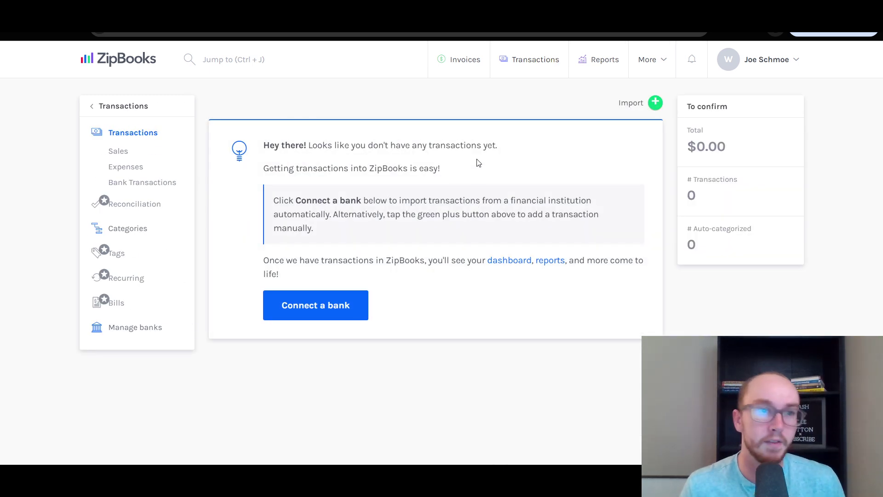
click(15, 34)
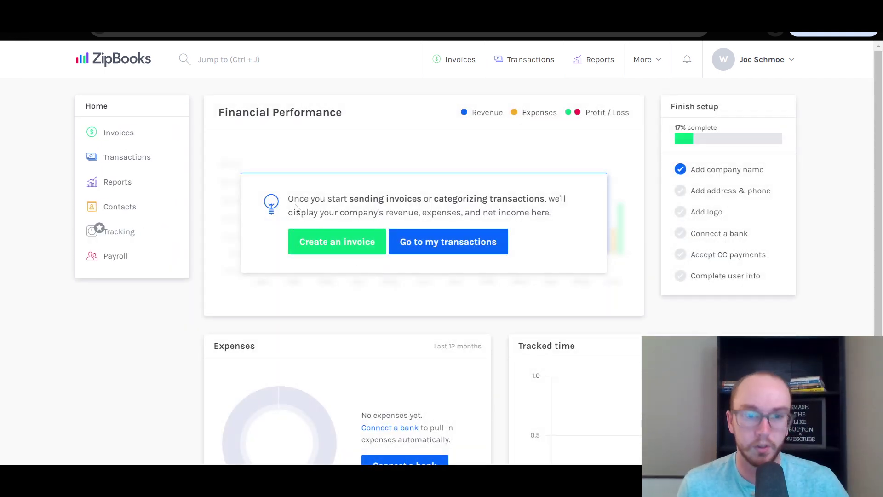
drag(299, 199, 467, 203)
click(474, 206)
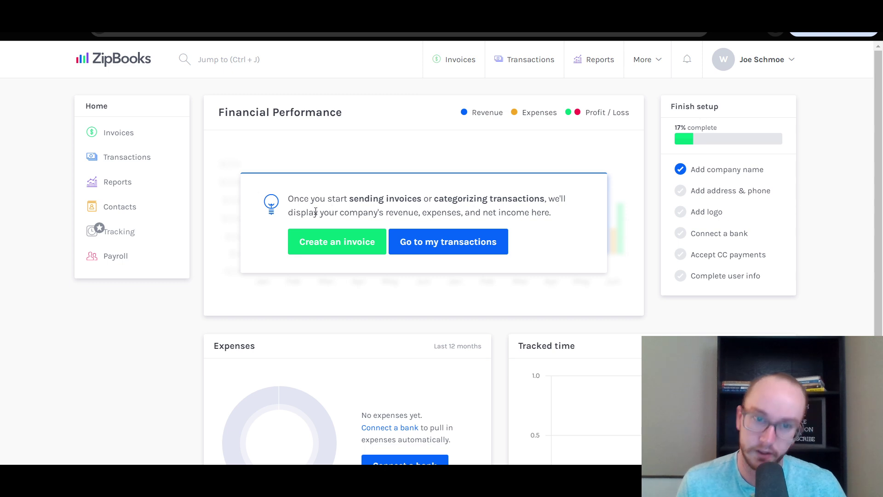
drag(316, 212, 418, 214)
click(426, 216)
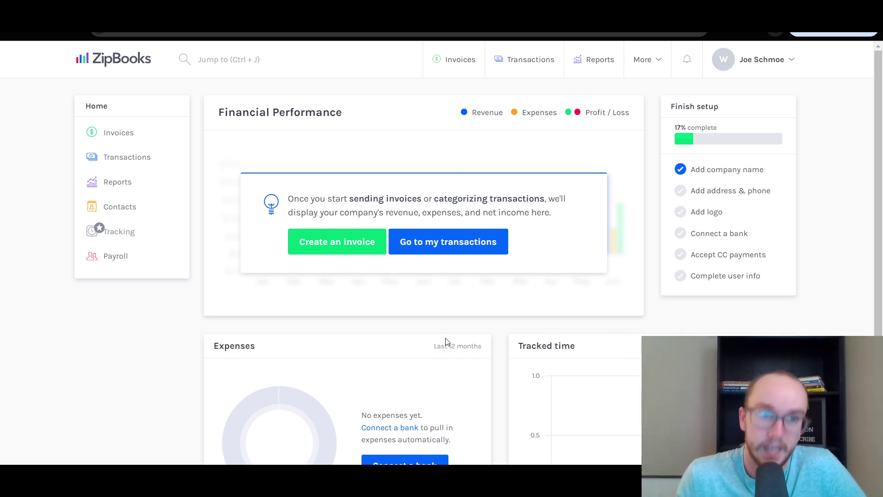
- Start a new deposit on the transactions page with an amount of 1300 and the category Sales
click(469, 253)
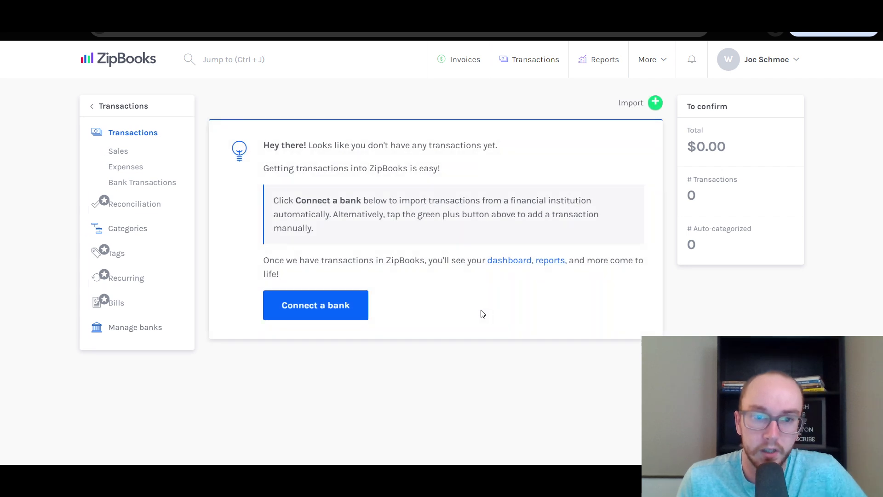
click(656, 103)
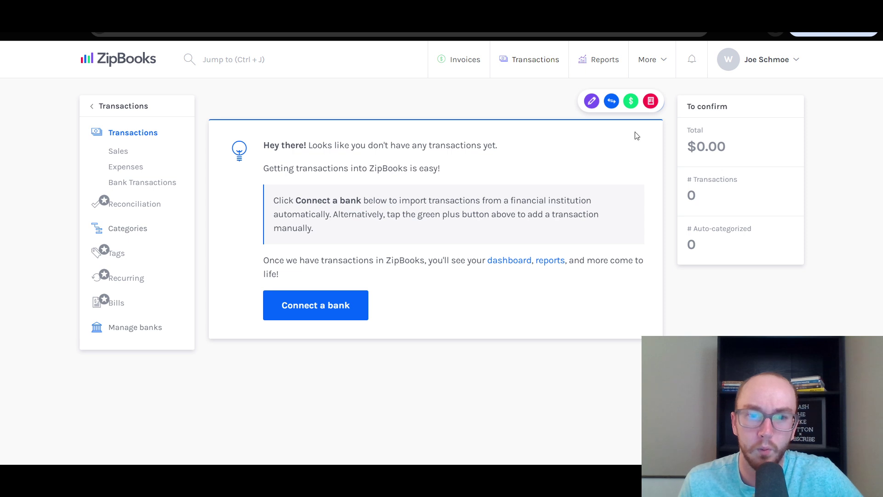
click(631, 100)
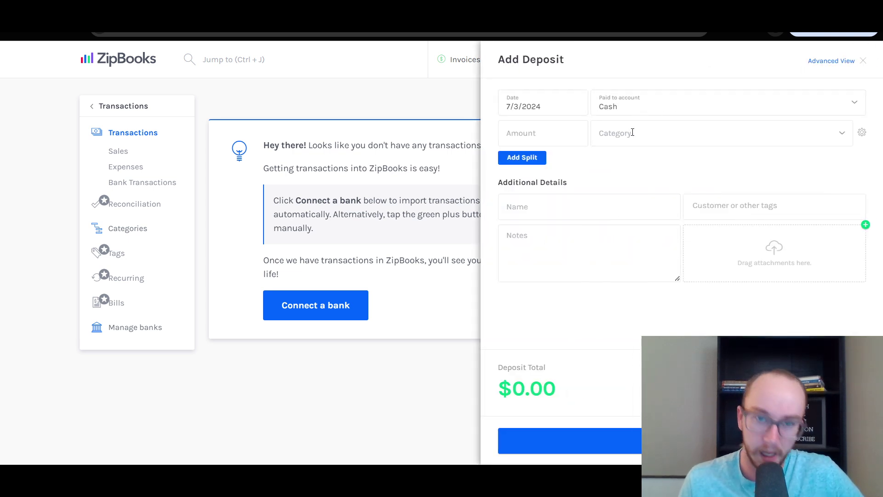
click(575, 134)
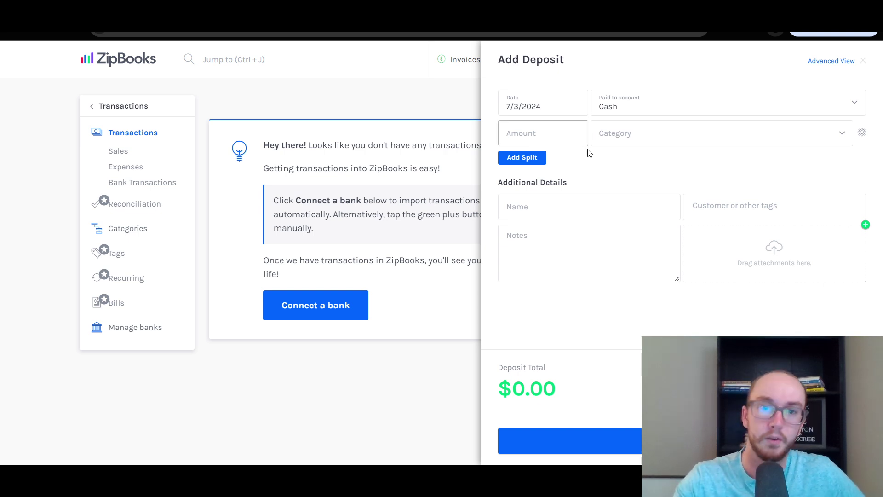
text(1300)
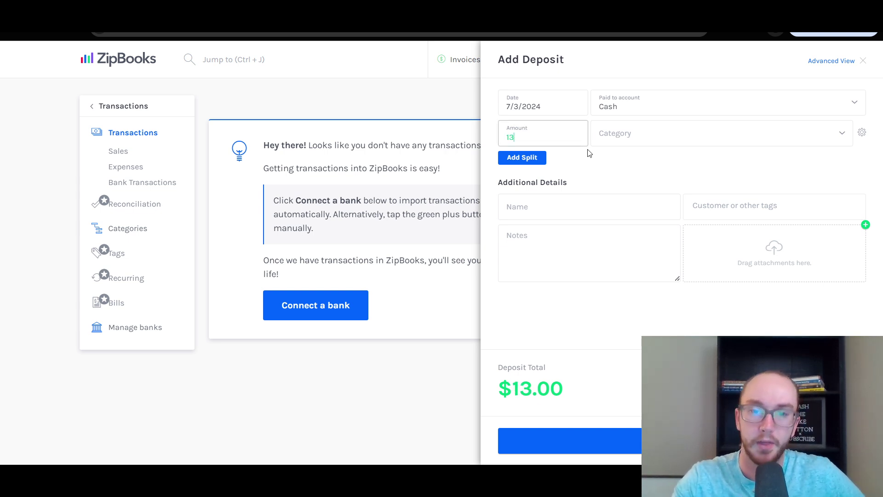
click(612, 135)
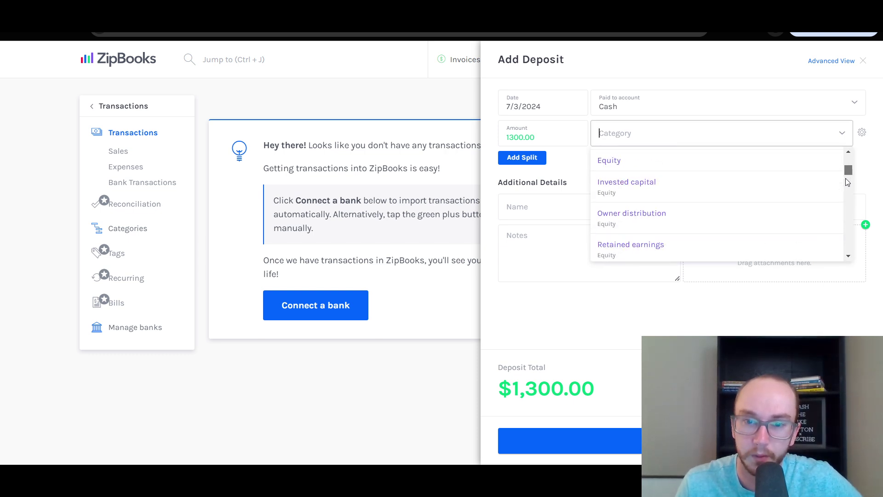
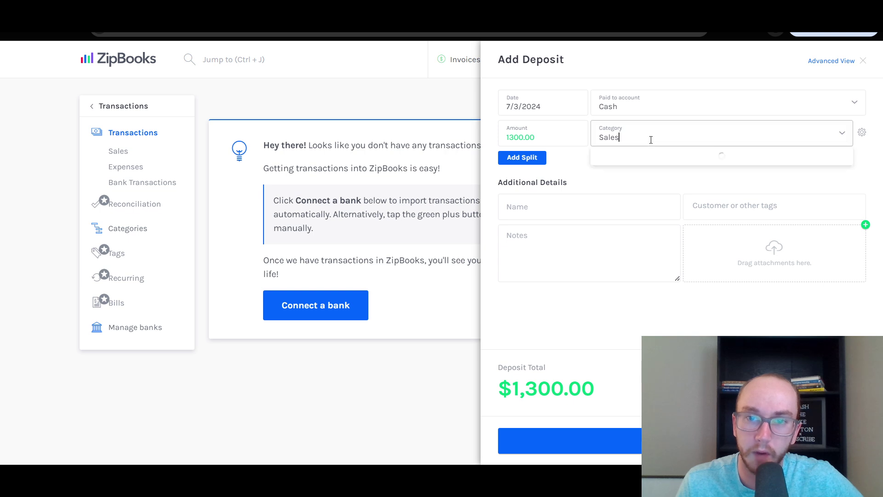
drag(850, 160, 850, 161)
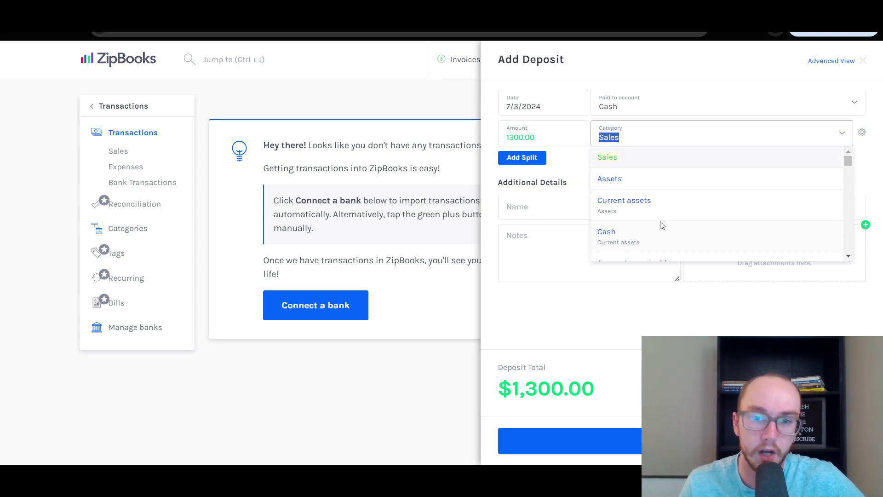
- Look through the asset and liability categories available for the deposit
scroll(677, 227, down, 1)
scroll(677, 226, down, 3)
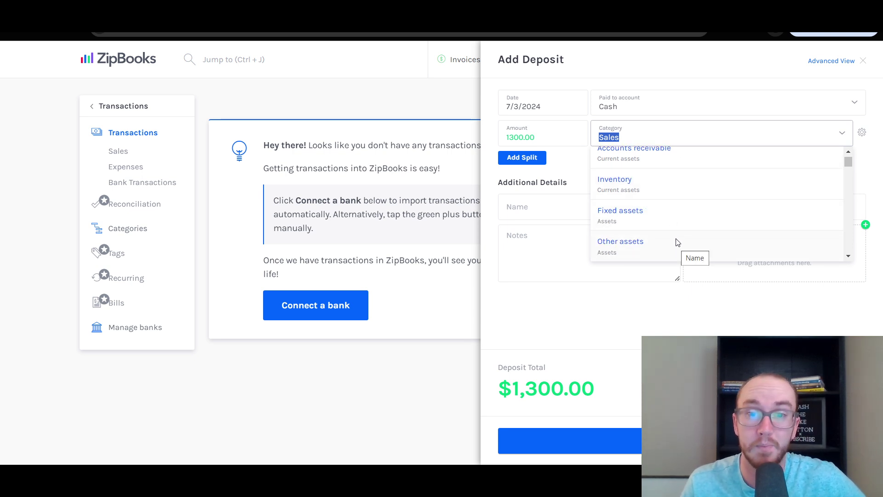
scroll(703, 224, up, 2)
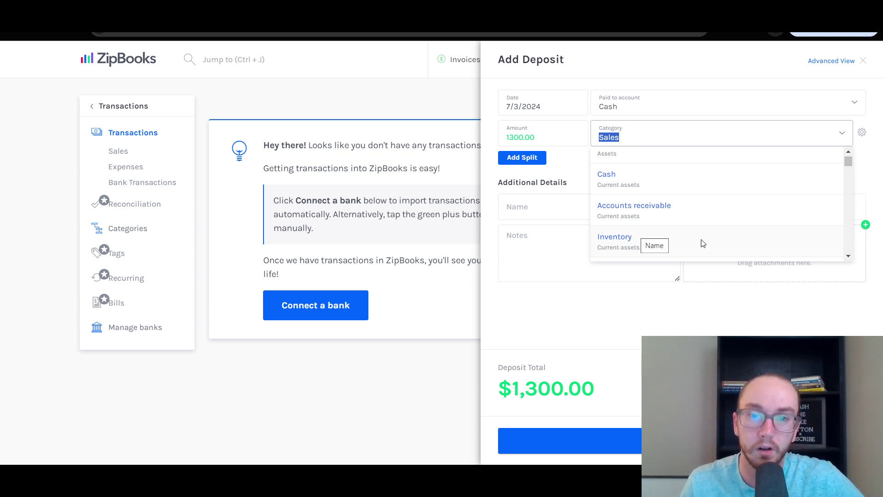
scroll(703, 243, down, 1)
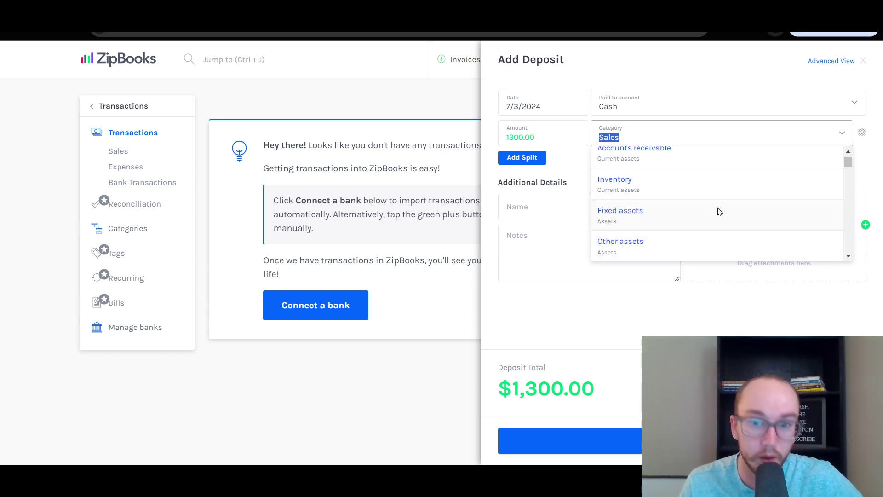
scroll(705, 212, down, 1)
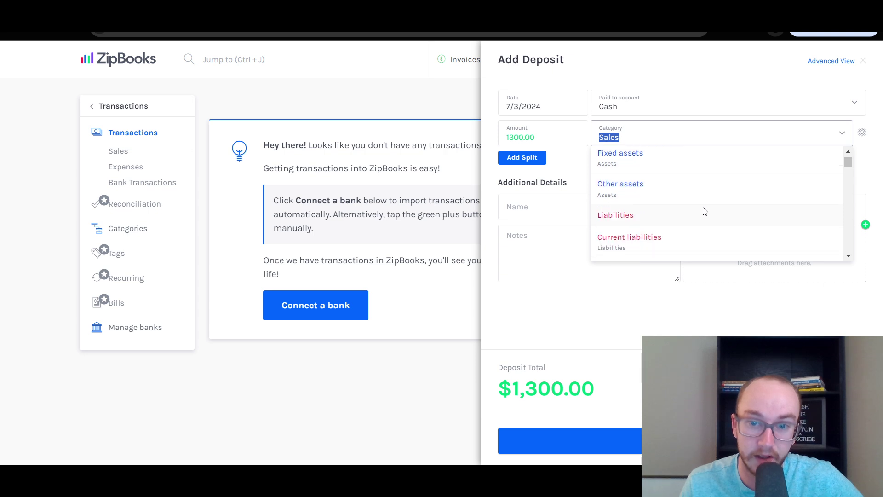
scroll(704, 212, down, 1)
scroll(701, 239, down, 1)
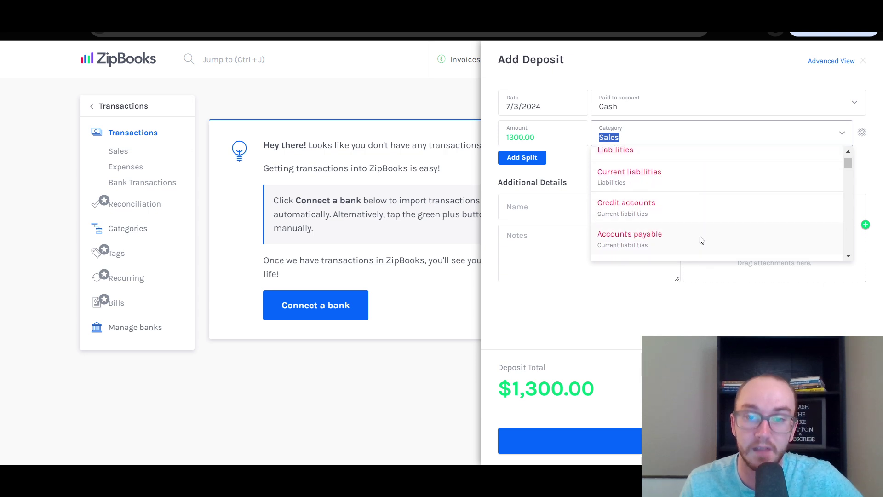
scroll(700, 239, up, 3)
- Review the accounts the deposit can be paid to, from Cash through the equity accounts, and keep Cash
click(625, 113)
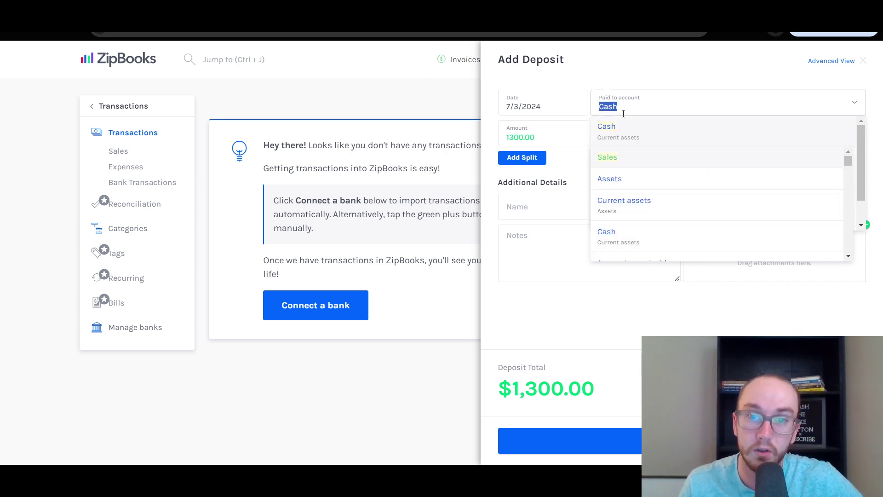
scroll(653, 184, down, 1)
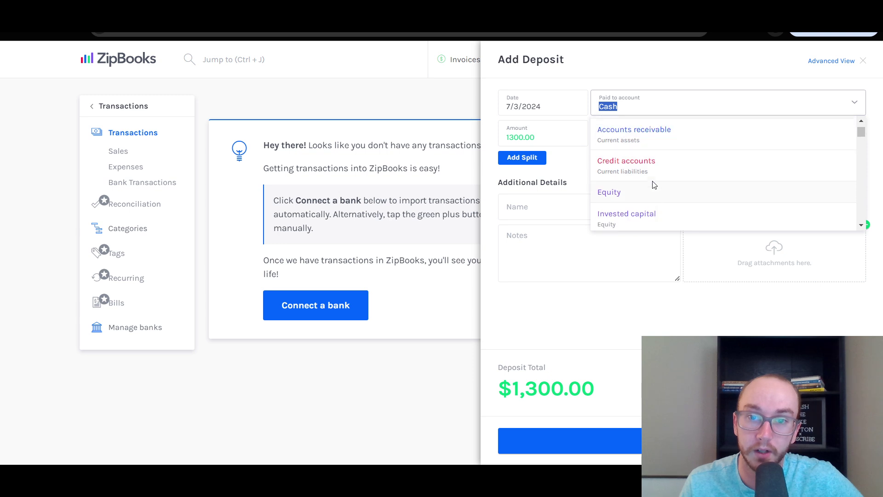
scroll(654, 184, up, 1)
scroll(630, 169, down, 2)
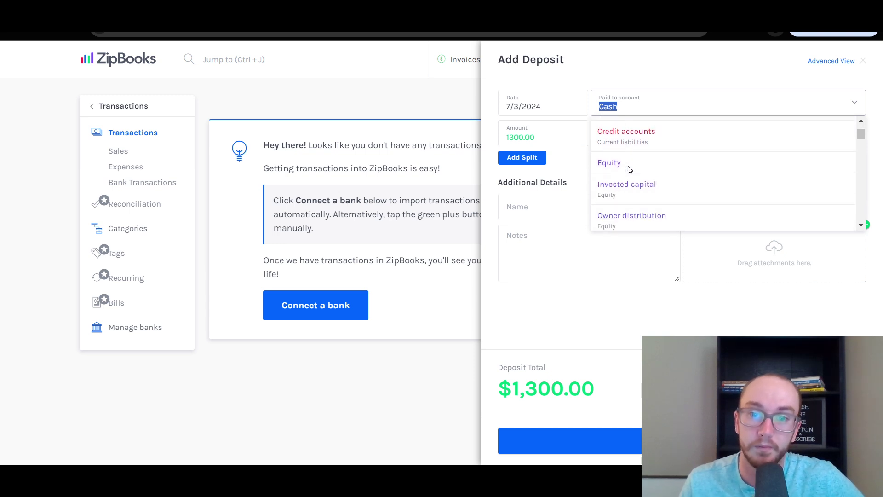
scroll(659, 198, down, 2)
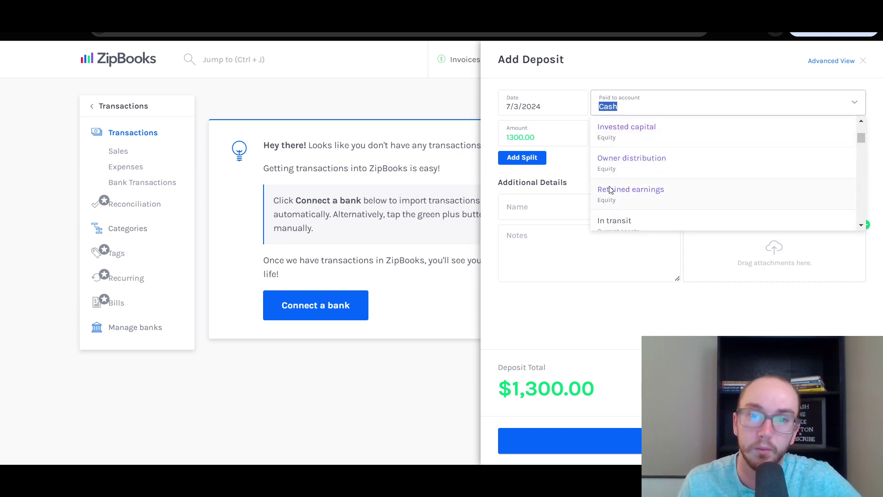
scroll(643, 198, up, 5)
scroll(643, 198, up, 5)
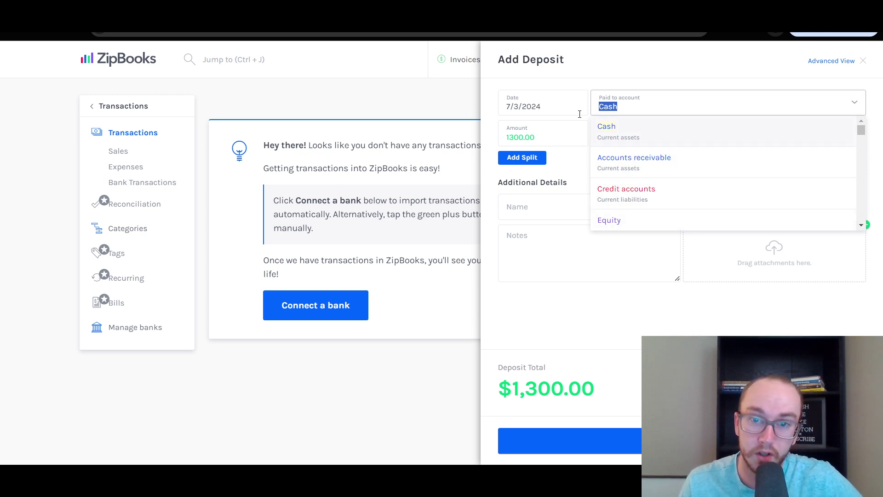
click(642, 78)
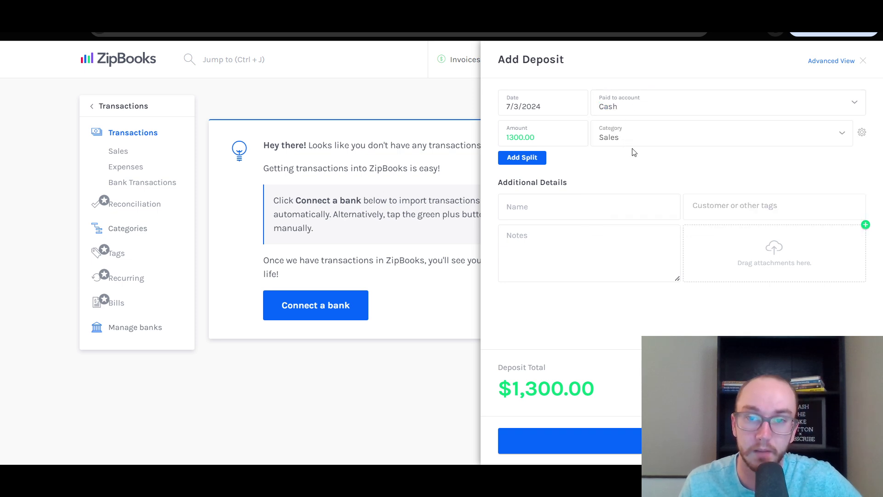
- Examine the deposit's paid-to account choices again, including Invested capital, Owner distribution, Retained earnings, In transit and Checking, leaving Cash selected
click(629, 106)
scroll(674, 178, down, 5)
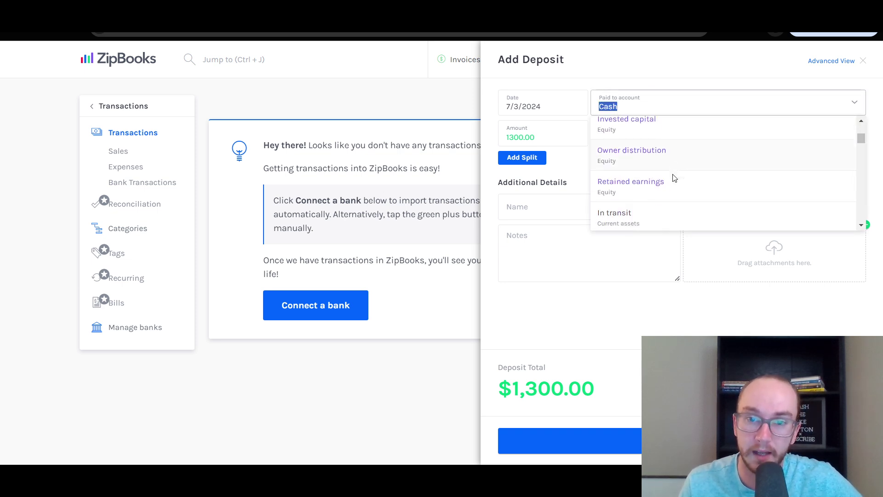
scroll(618, 212, down, 2)
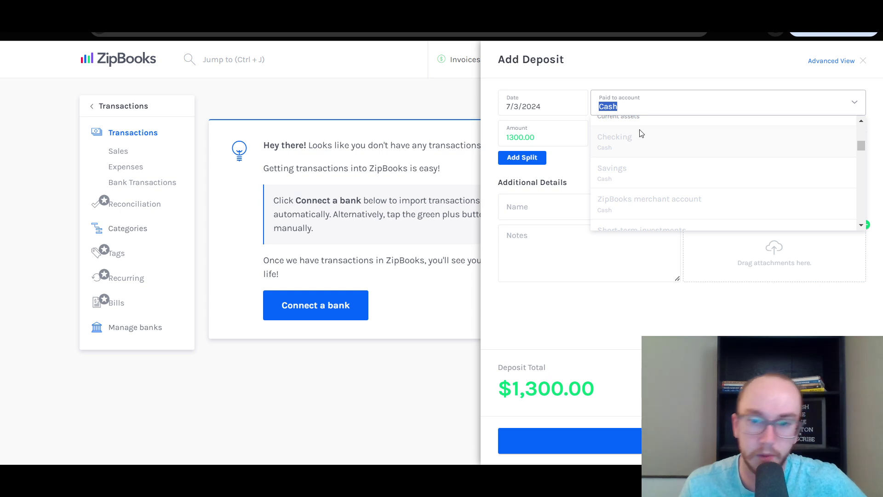
scroll(638, 159, up, 5)
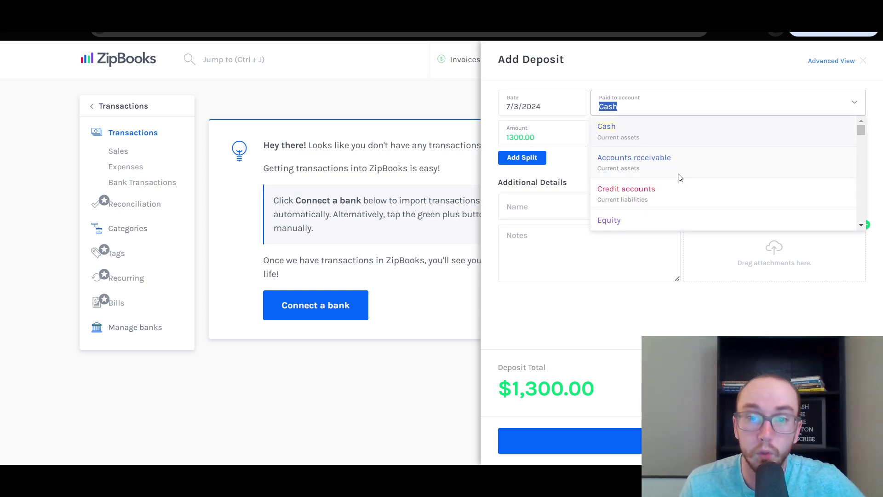
scroll(679, 178, down, 2)
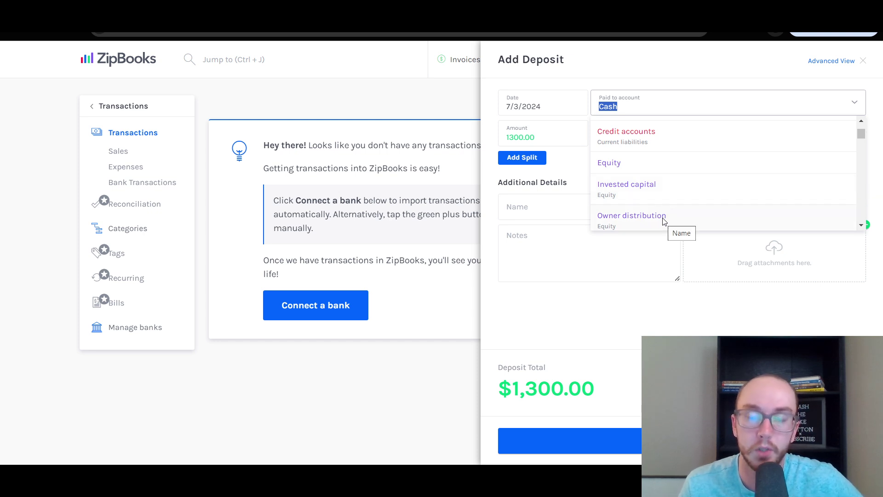
scroll(653, 180, down, 2)
scroll(645, 207, up, 2)
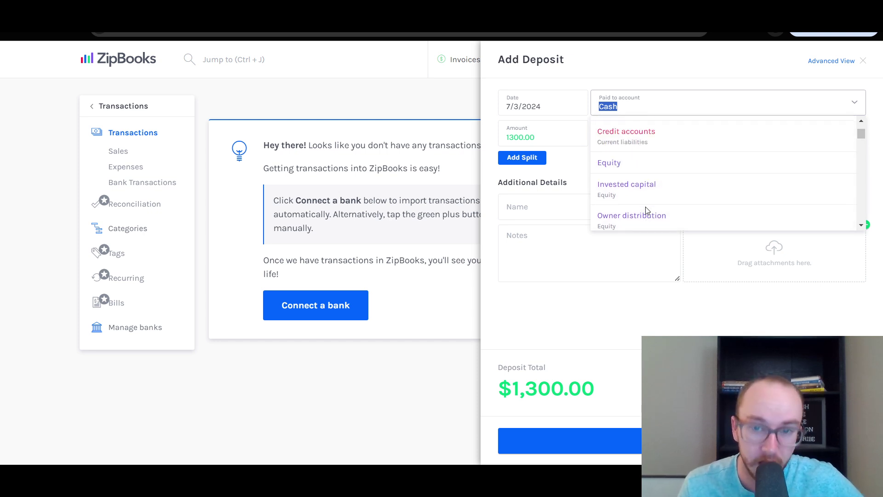
scroll(647, 208, down, 2)
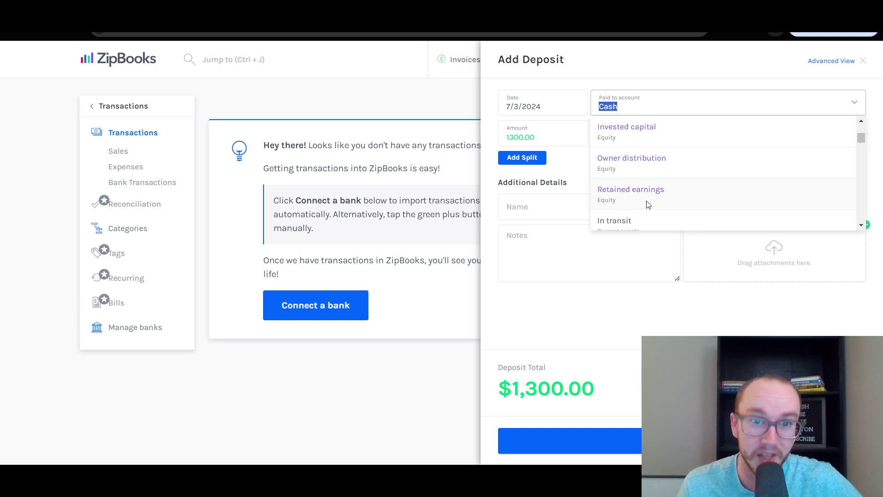
scroll(647, 203, up, 2)
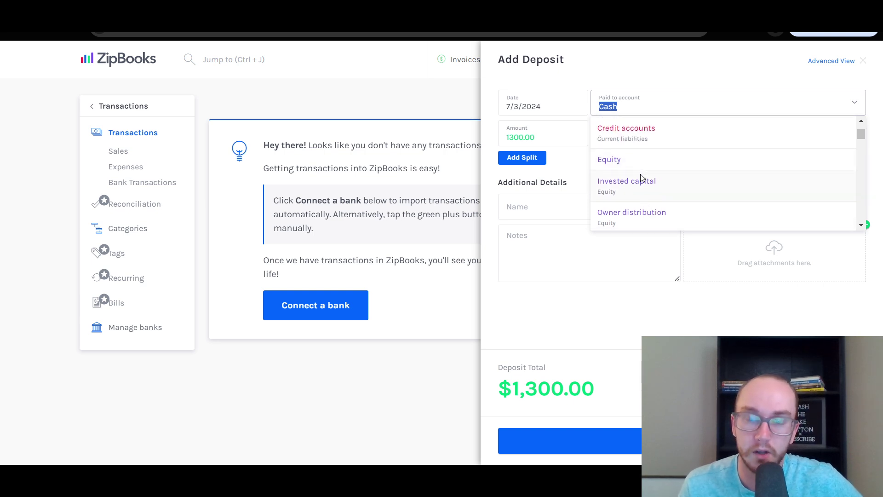
scroll(641, 178, down, 4)
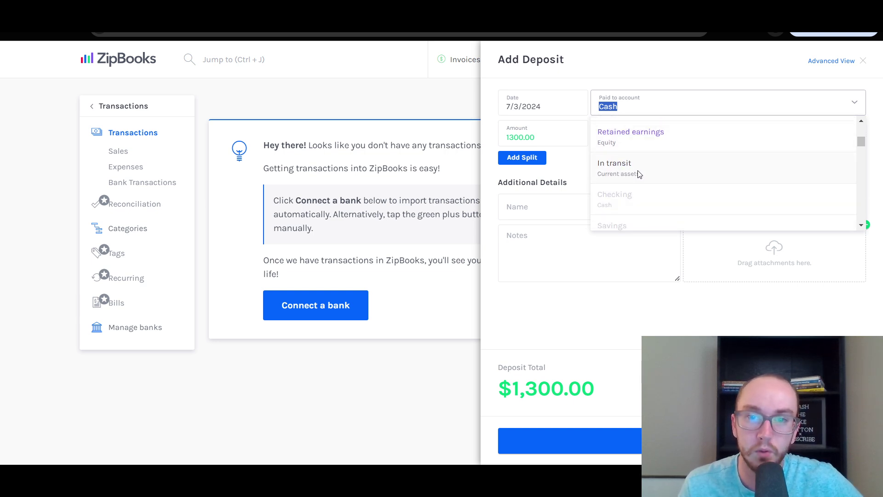
scroll(638, 172, up, 6)
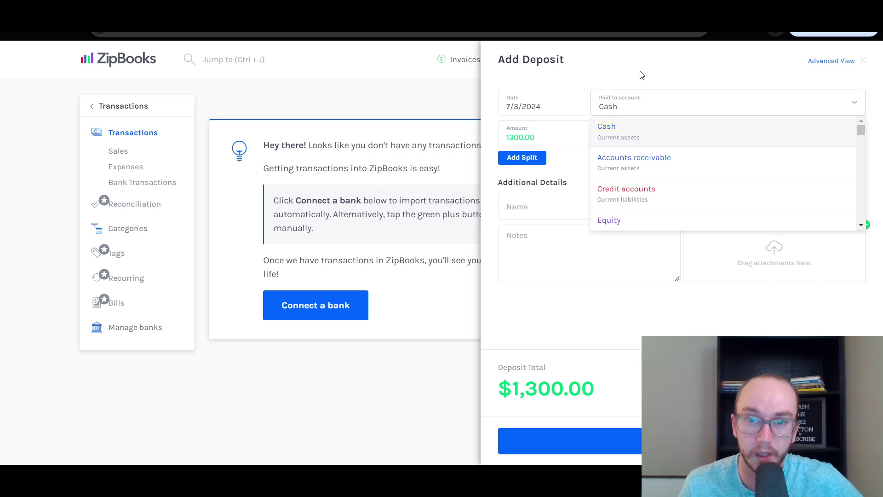
click(638, 87)
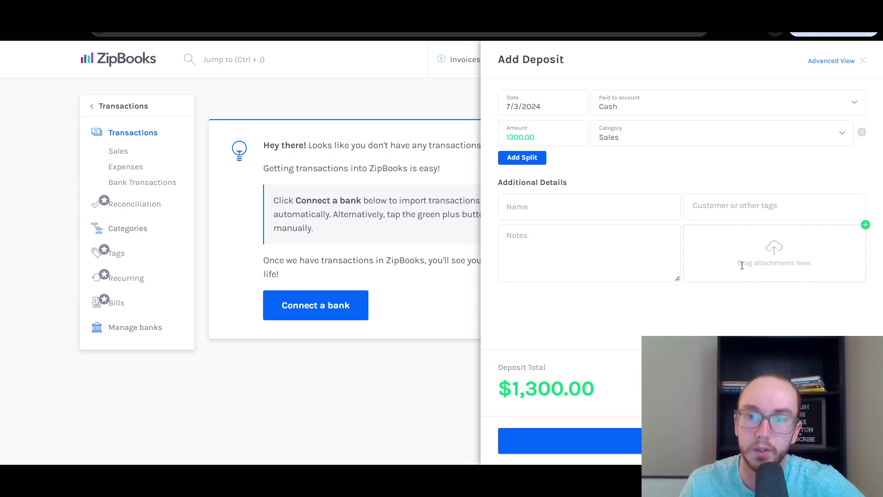
- Check the deposit's customer tags and name fields, and save the deposit with both left blank
click(728, 206)
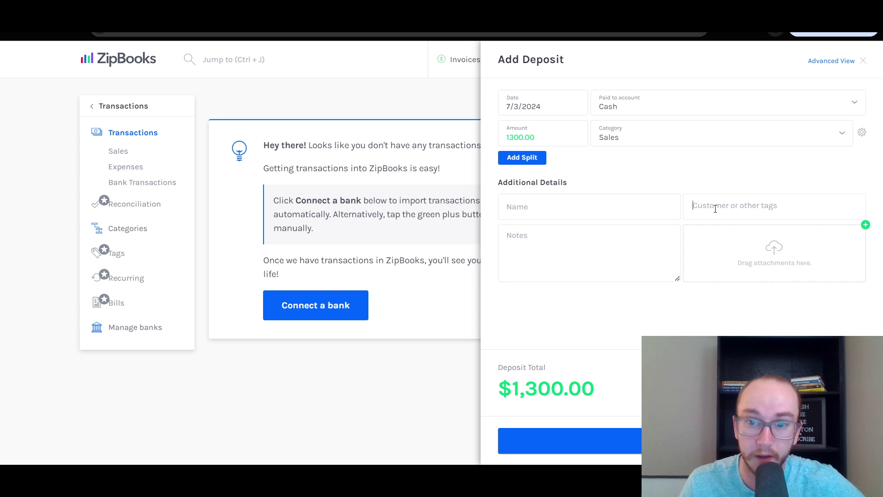
click(562, 216)
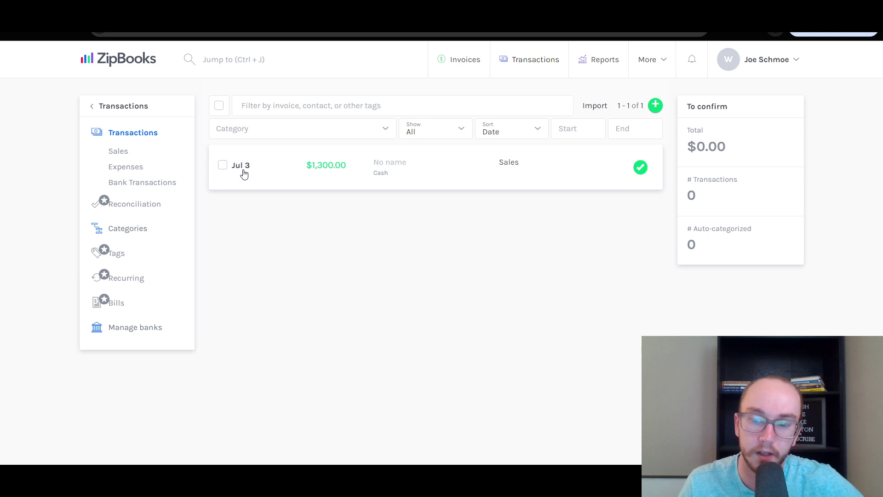
- Review the category choices for the July 3 deposit, from equity through revenue and cost of goods sold, and keep Sales
click(650, 103)
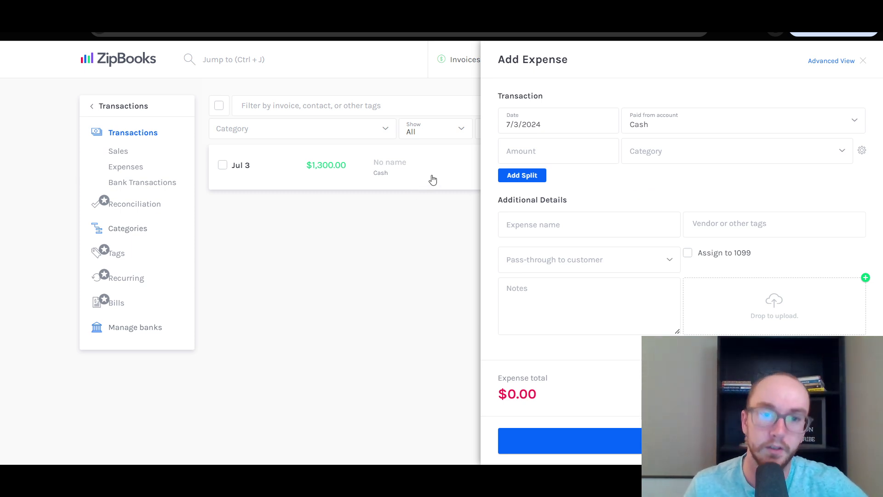
click(863, 61)
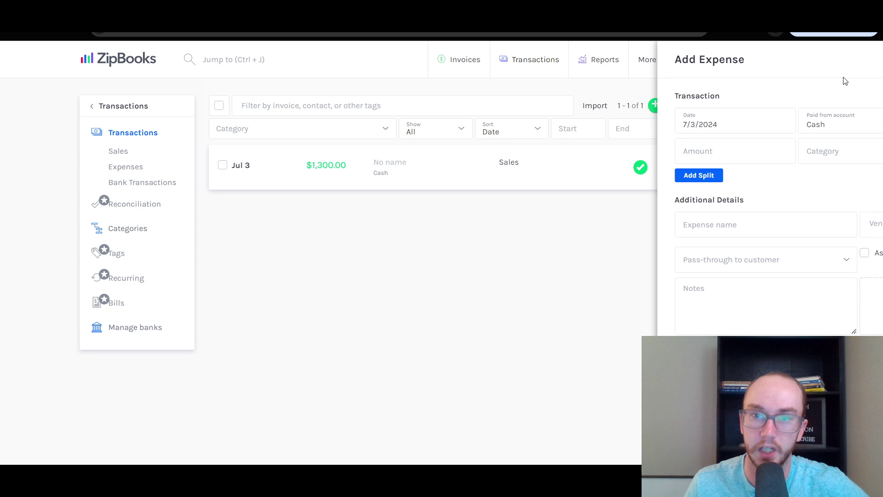
click(548, 175)
click(597, 161)
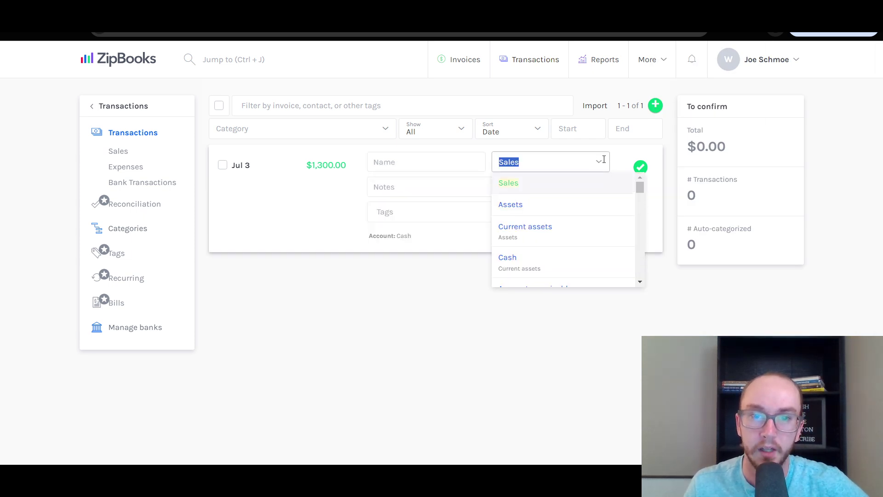
drag(639, 189, 642, 192)
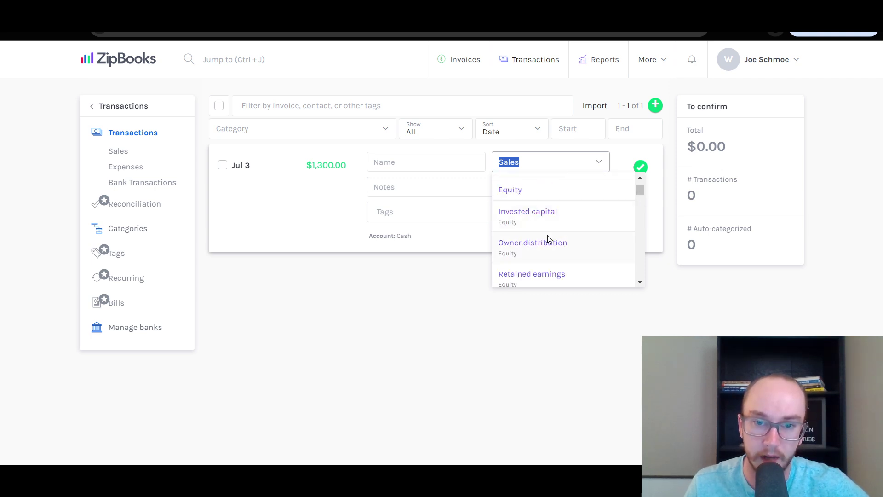
scroll(547, 238, down, 1)
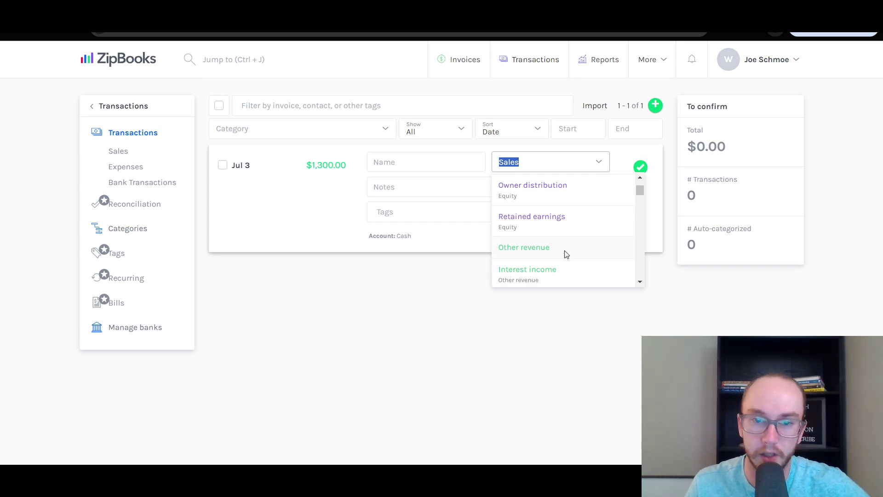
scroll(566, 257, down, 1)
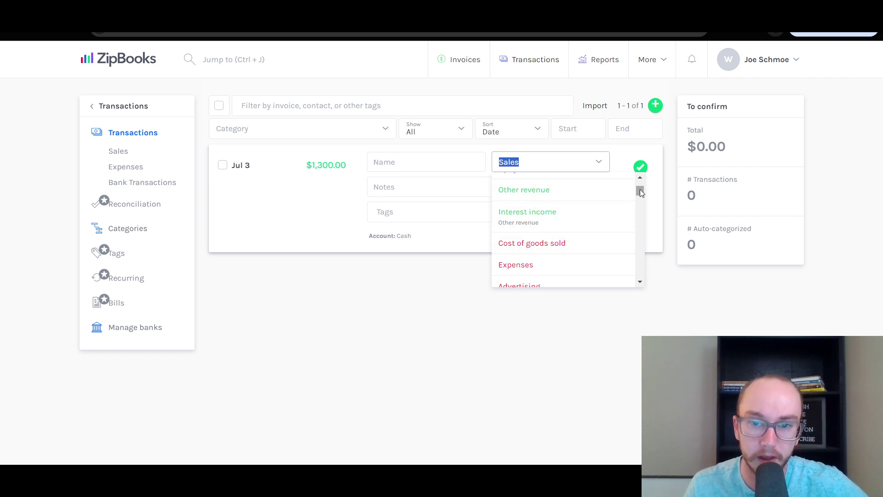
mouse_move(640, 188)
mouse_down()
mouse_move(640, 195)
mouse_move(641, 186)
mouse_up()
click(627, 148)
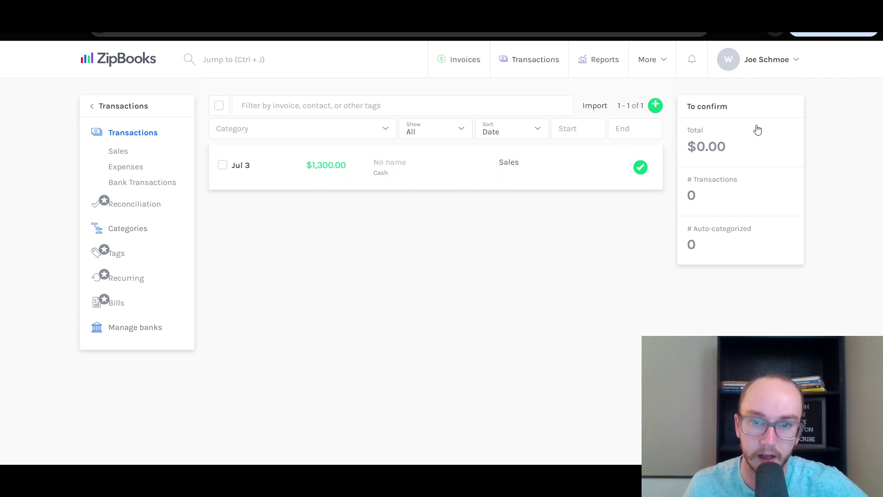
- Start a new expense paid from Cash and set its amount to 200
click(657, 108)
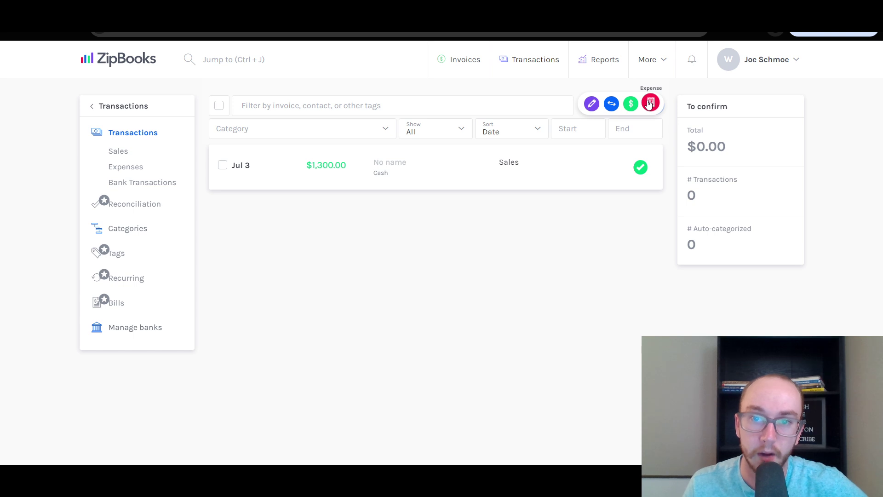
click(649, 105)
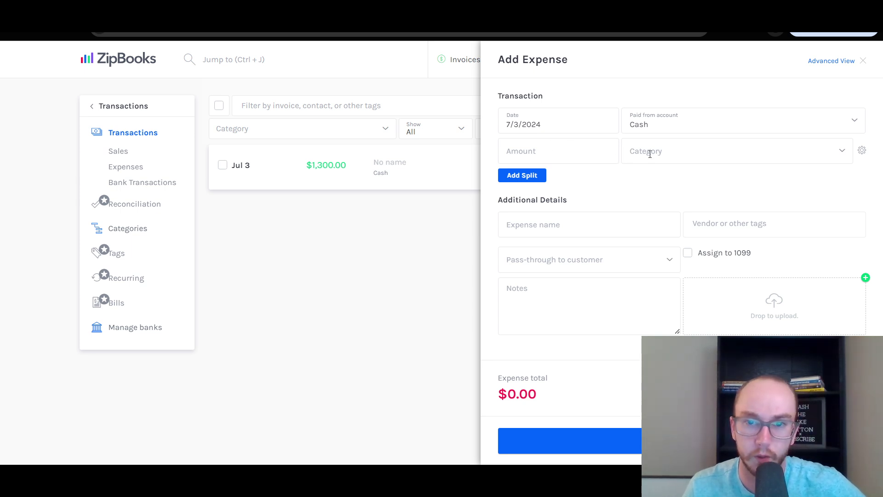
click(587, 153)
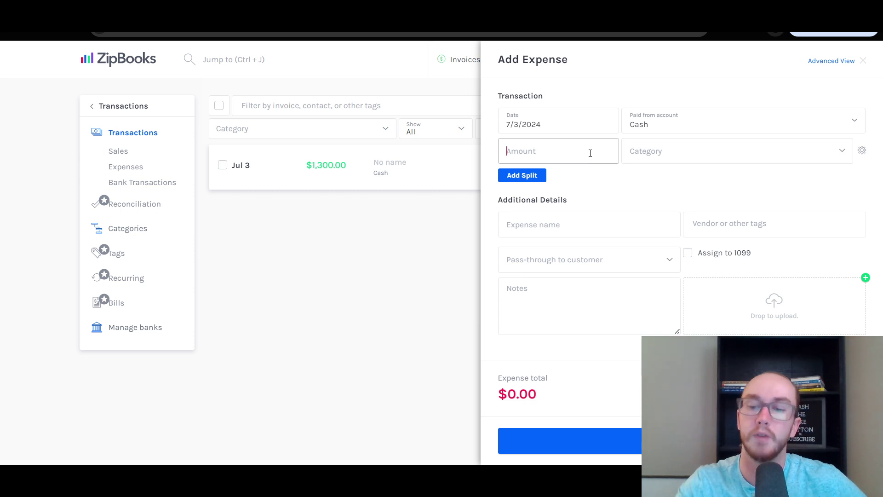
text(200)
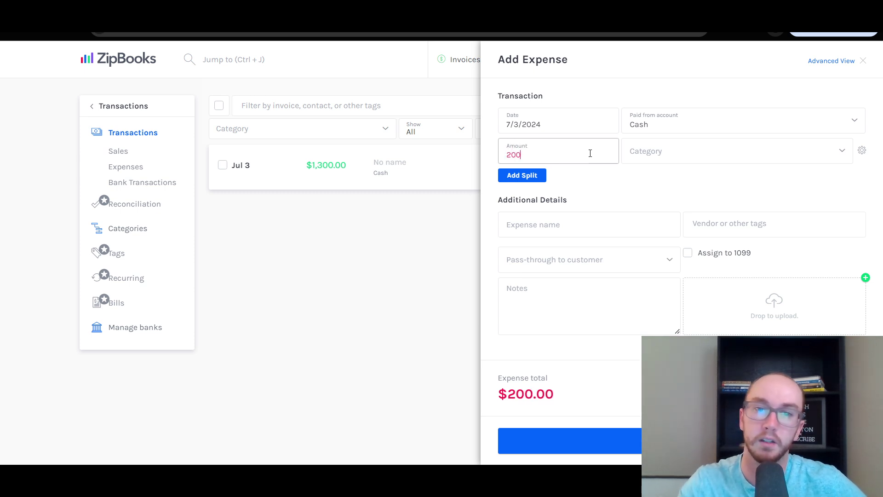
- Examine the asset, liability, equity and revenue categories available for the new expense
click(632, 152)
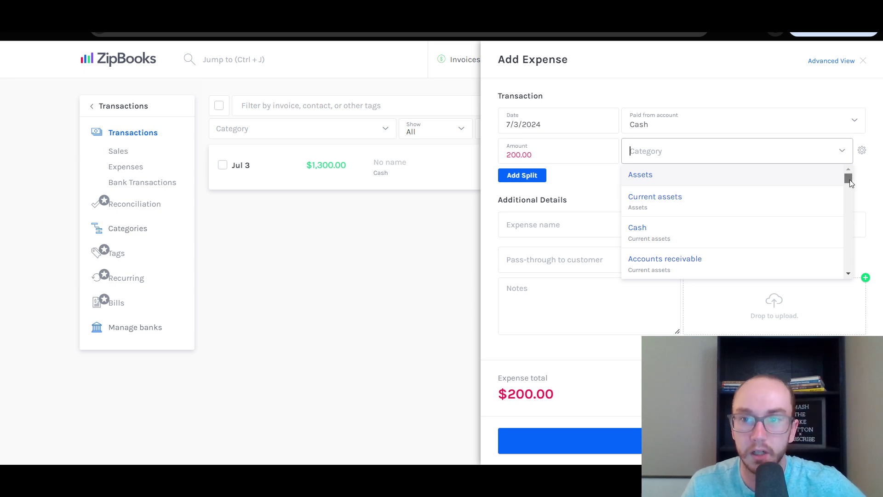
scroll(849, 180, down, 5)
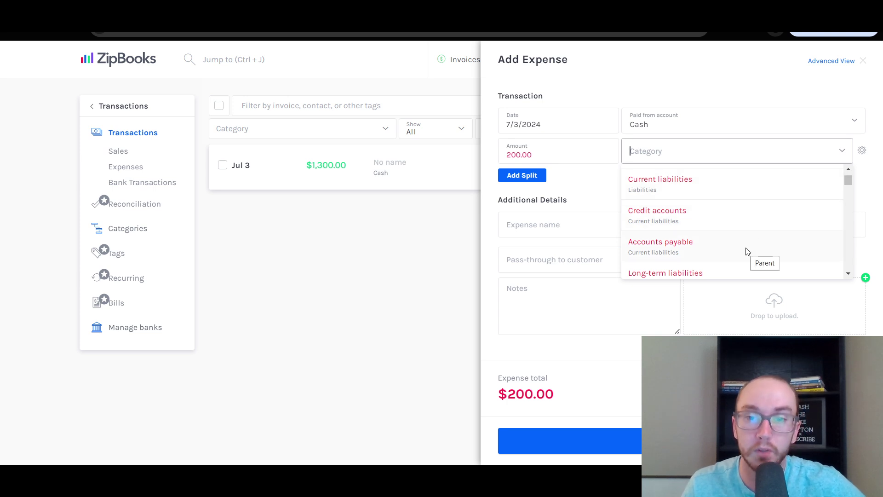
scroll(746, 246, up, 1)
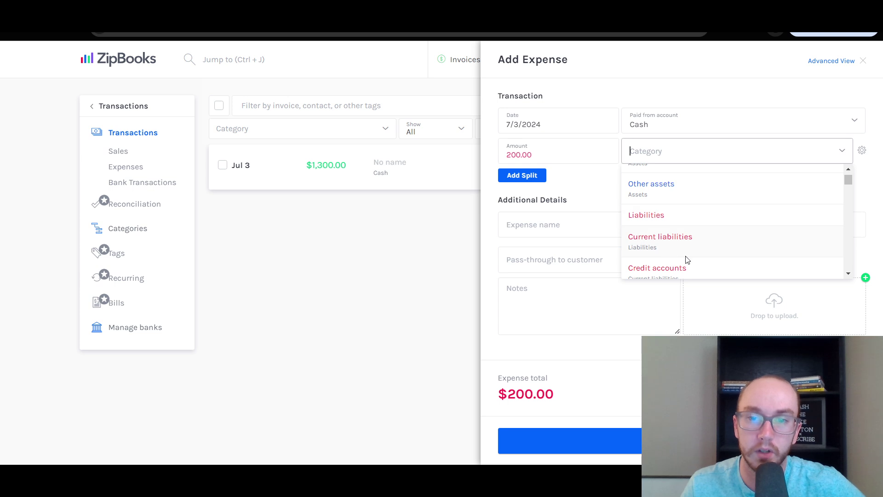
scroll(703, 220, down, 2)
scroll(706, 221, up, 1)
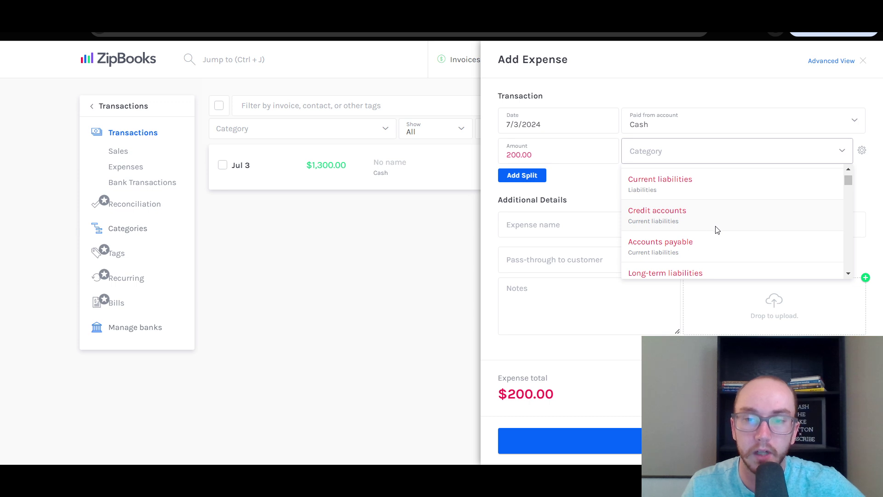
scroll(720, 224, down, 3)
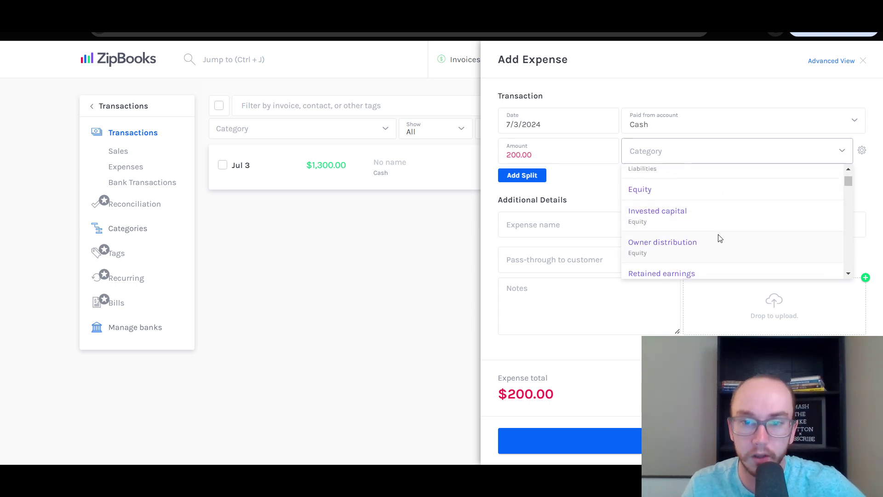
scroll(715, 233, down, 2)
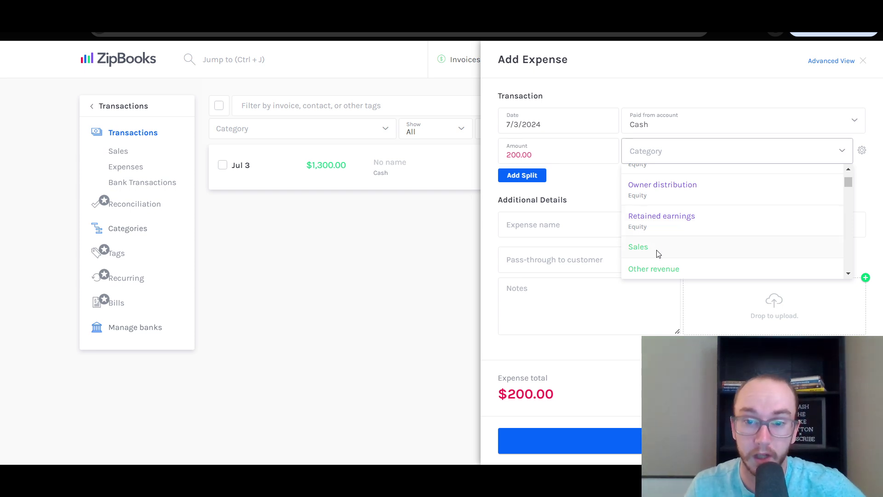
scroll(659, 254, down, 3)
scroll(658, 255, up, 1)
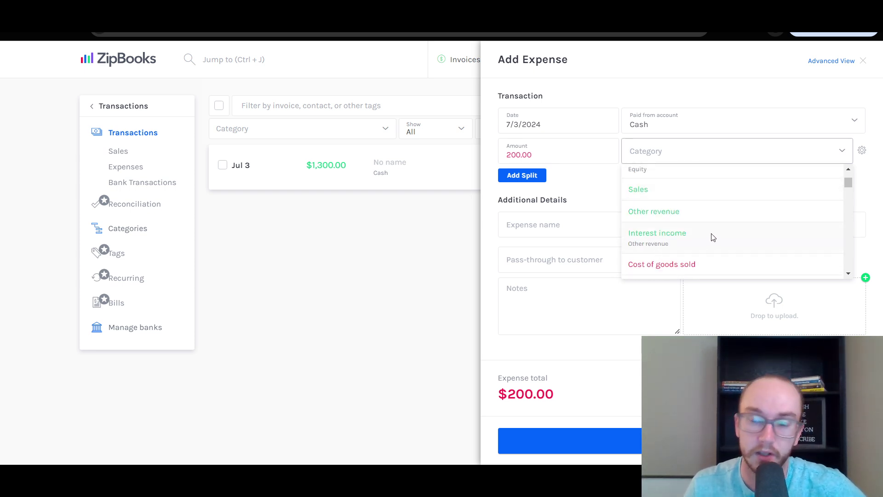
- Look through the expense categories, from Advertising and Software & subscriptions through Travel and Interest expense, leaving the category blank
scroll(712, 238, down, 2)
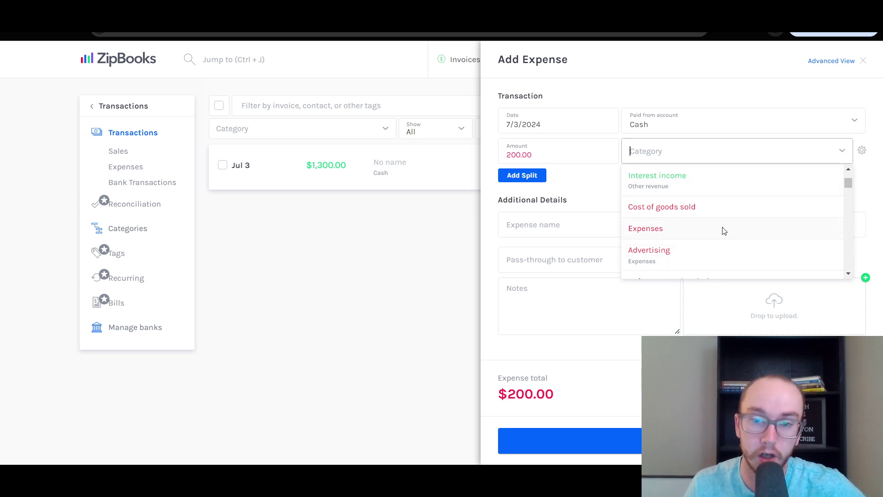
scroll(724, 231, down, 1)
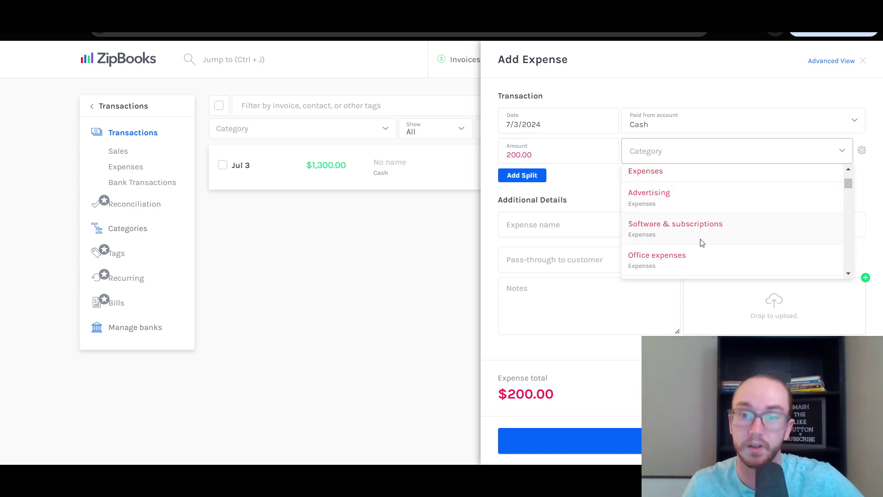
scroll(640, 213, up, 1)
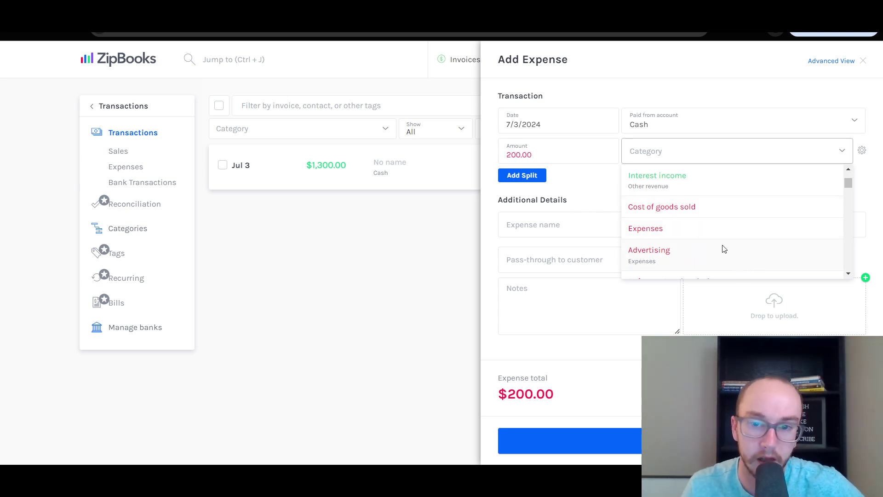
scroll(723, 249, down, 1)
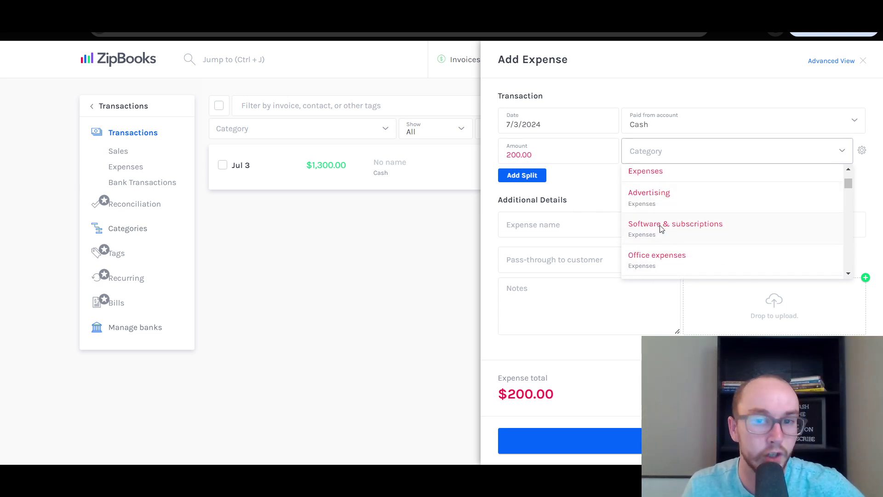
scroll(677, 230, down, 1)
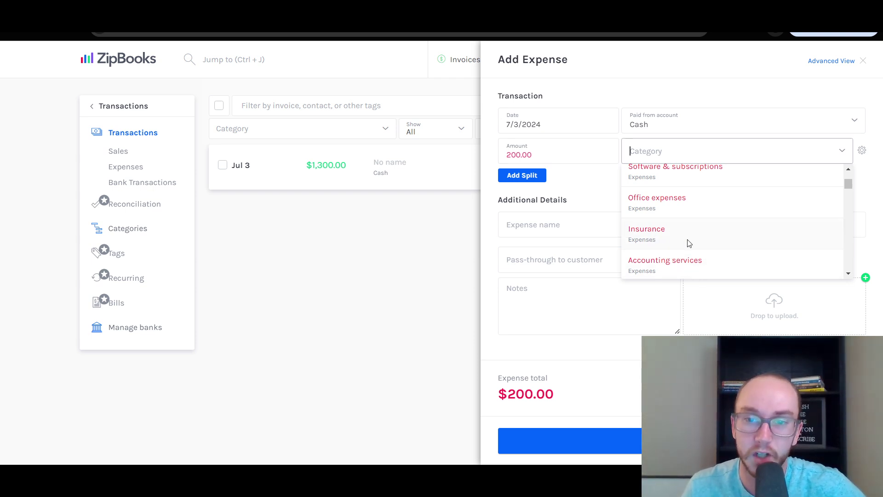
scroll(705, 220, down, 1)
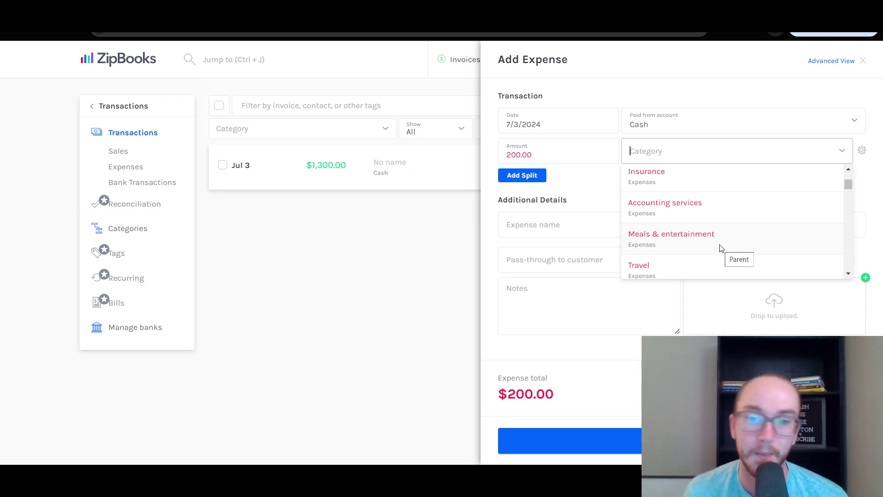
scroll(705, 263, down, 1)
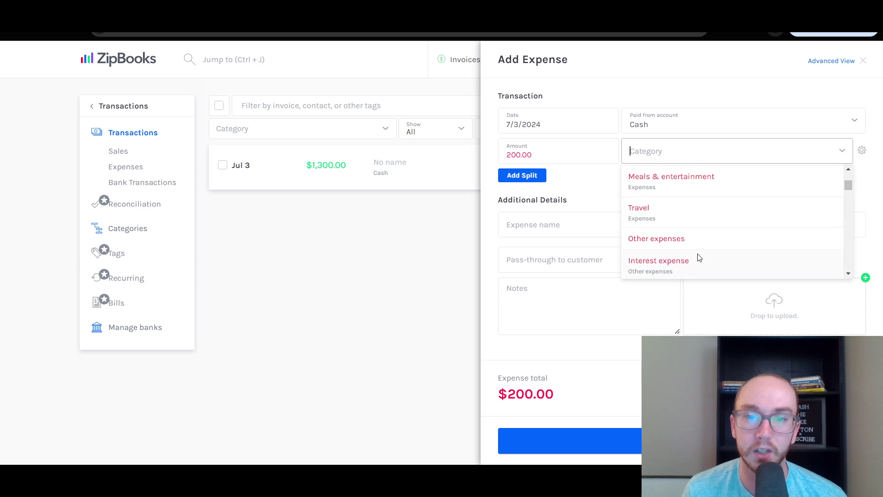
scroll(690, 235, up, 1)
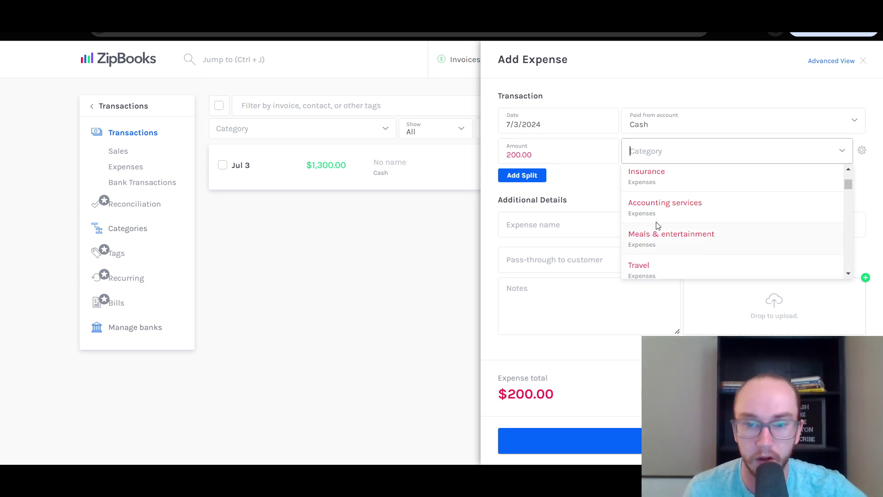
scroll(670, 240, up, 3)
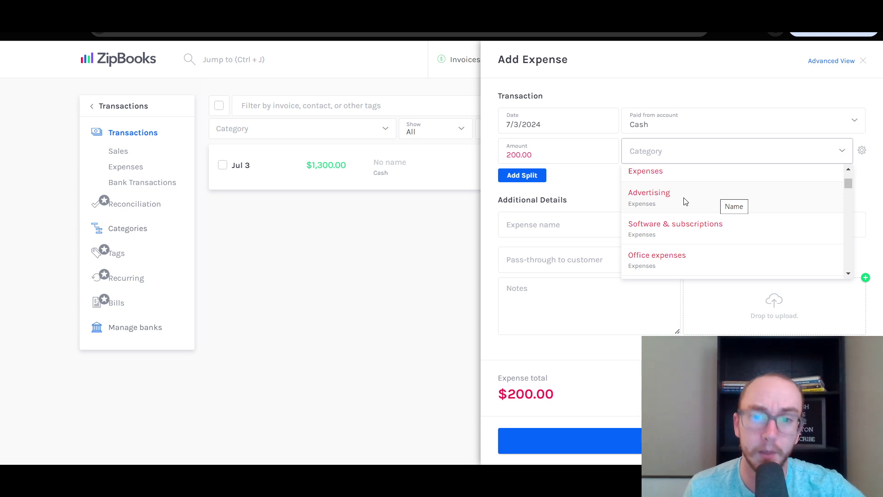
click(610, 186)
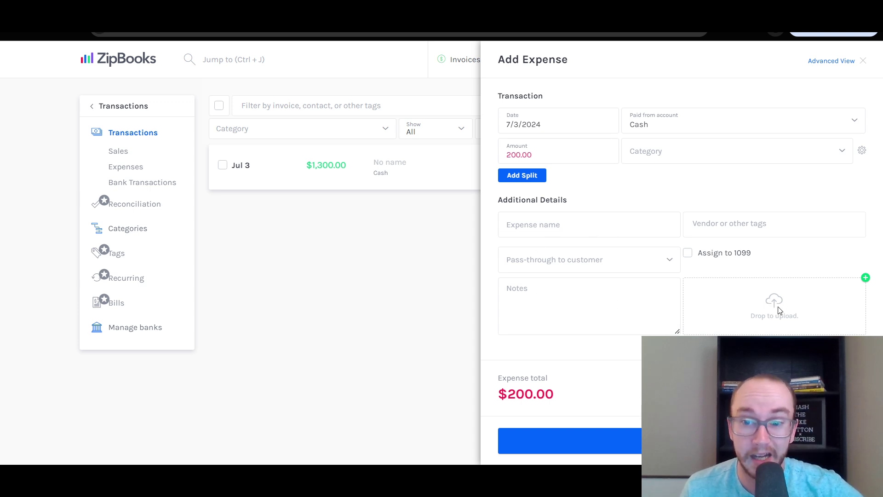
- Set the expense's category to Advertising and open the detailed settings for that category line
click(646, 157)
scroll(851, 180, down, 10)
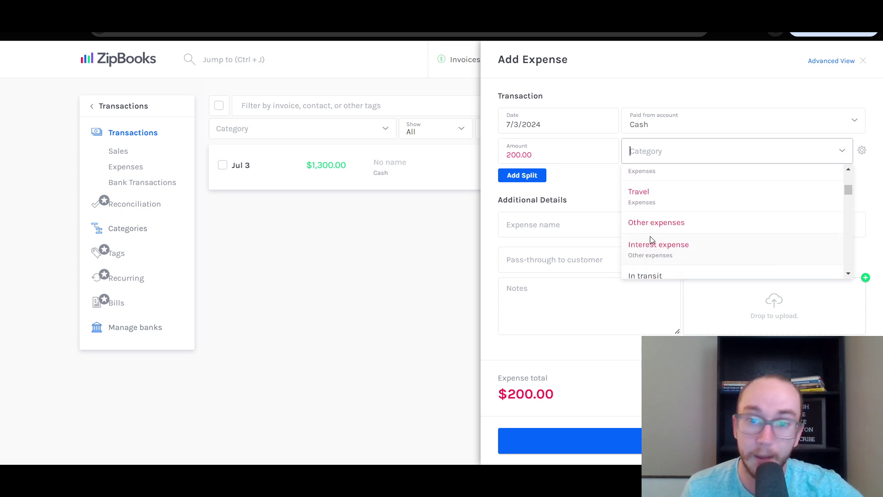
scroll(671, 235, up, 2)
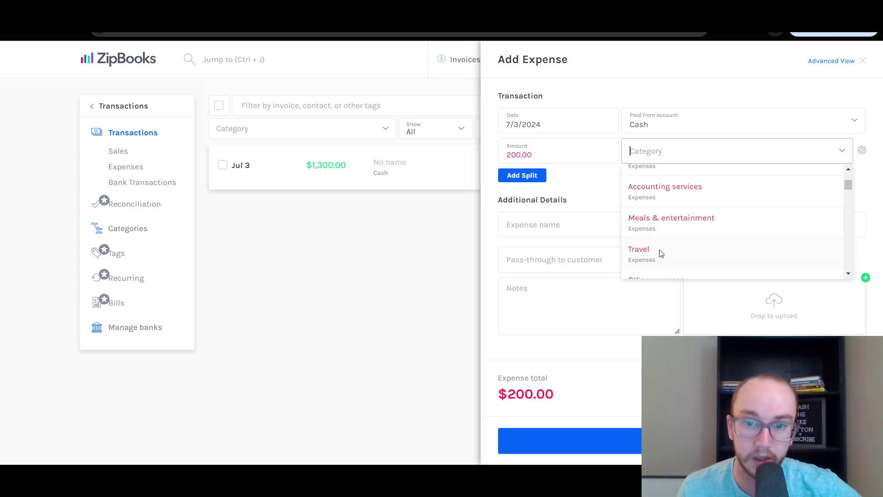
scroll(660, 254, down, 1)
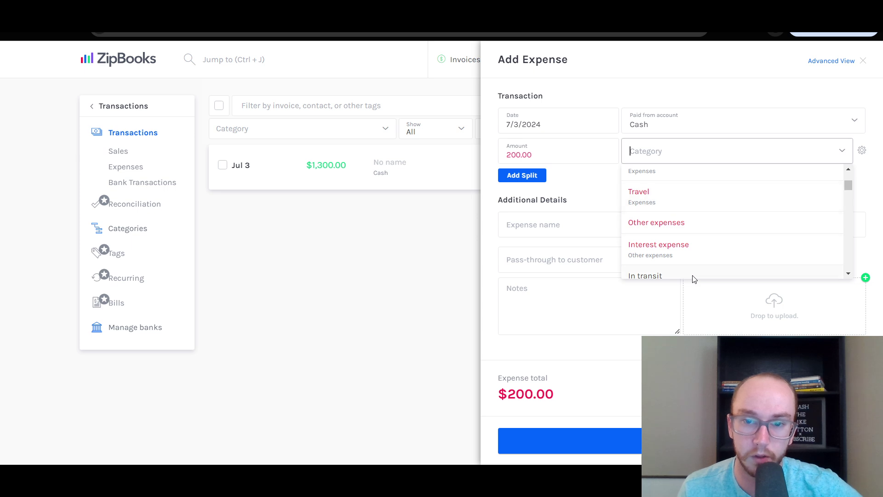
scroll(684, 260, up, 2)
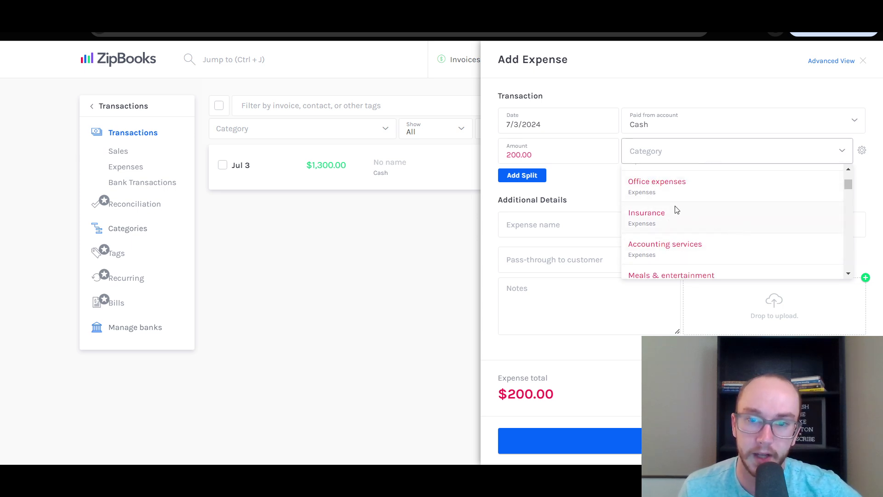
scroll(676, 225, up, 1)
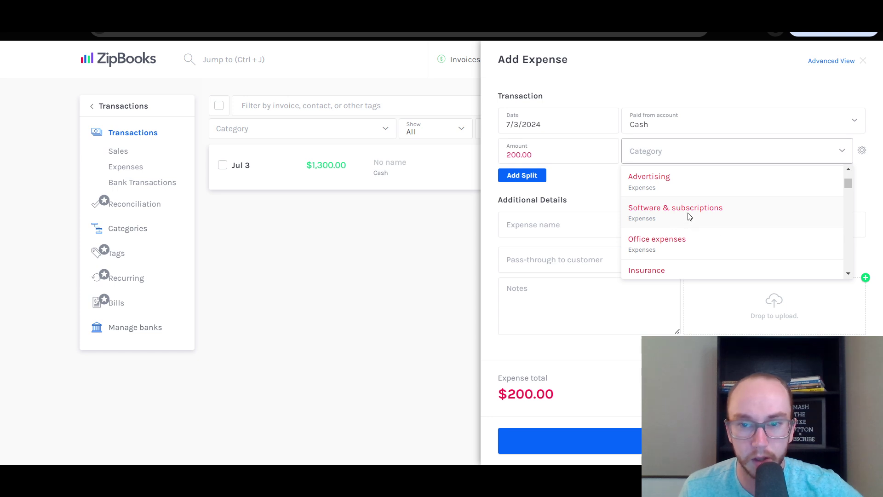
scroll(696, 246, up, 1)
click(696, 241)
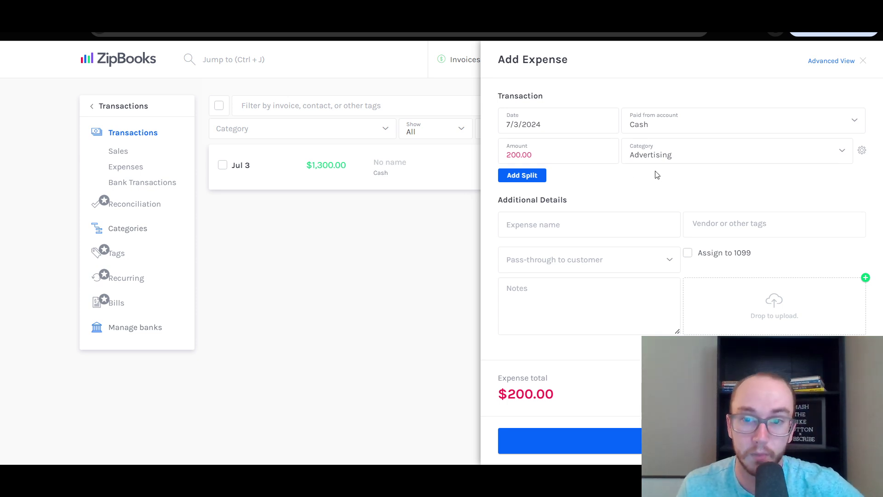
click(862, 151)
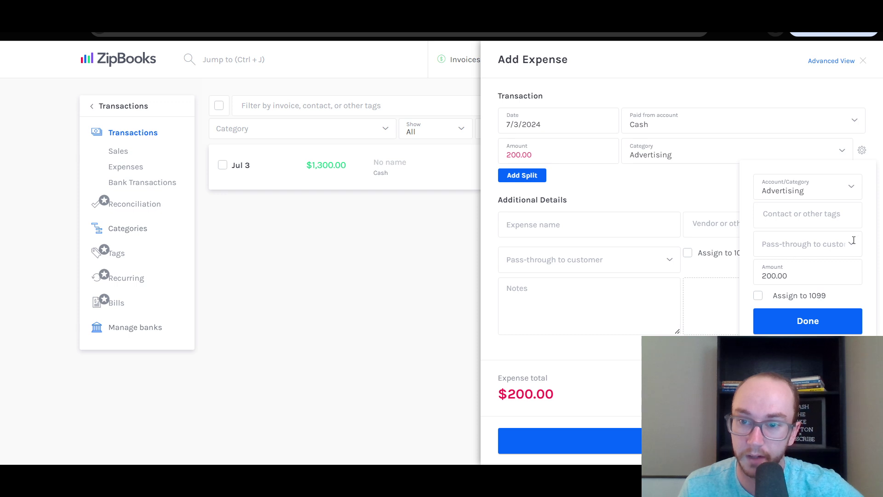
- Close the category line settings, name the $200 advertising expense "local billboard" and save it
click(641, 241)
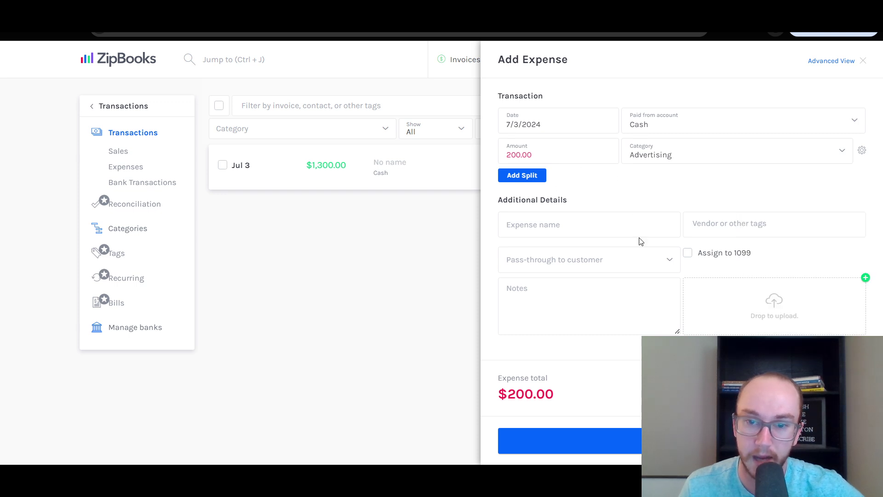
click(668, 258)
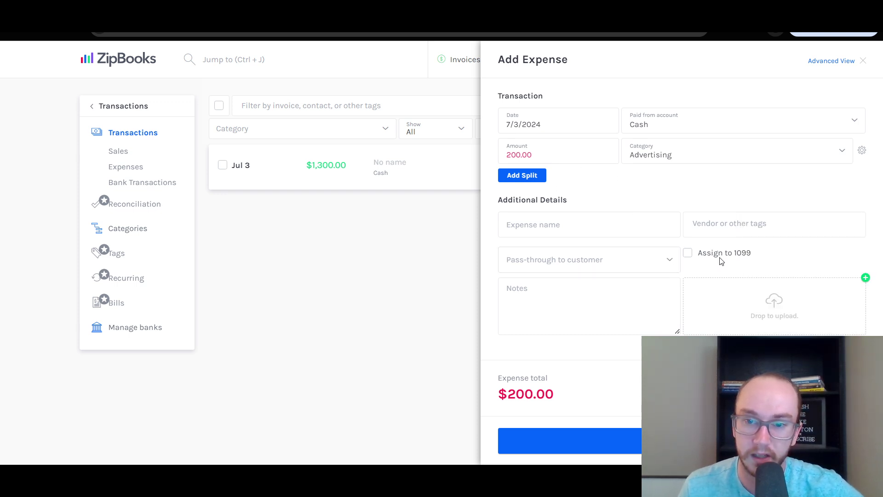
click(690, 254)
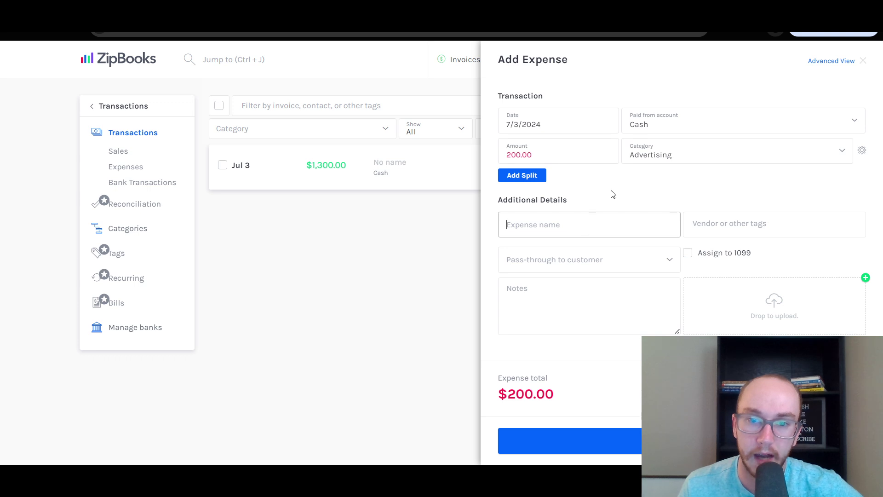
click(598, 231)
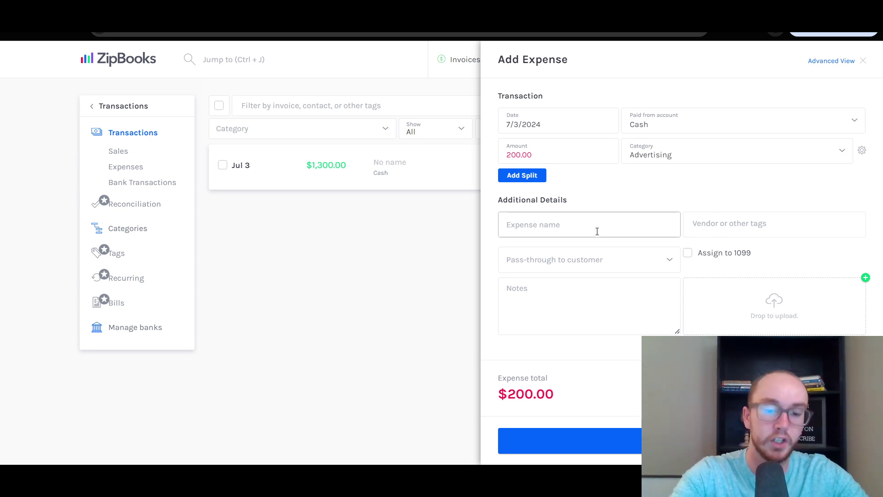
text(local b)
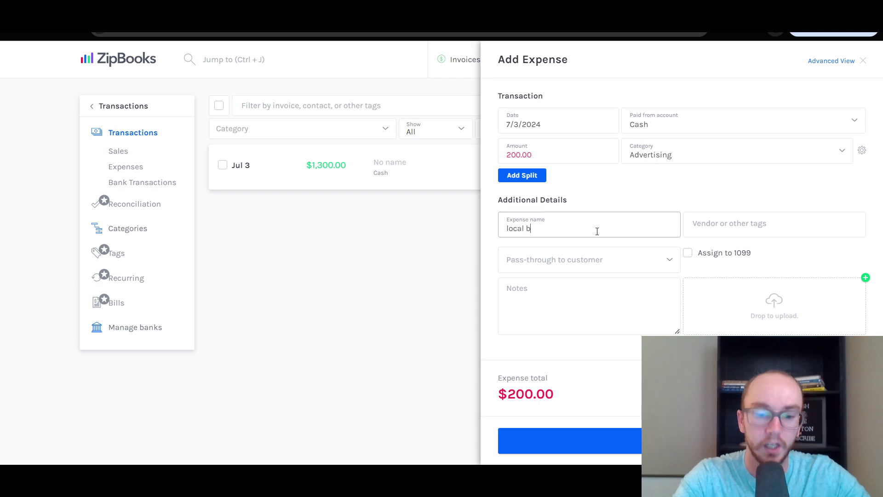
text(illboard)
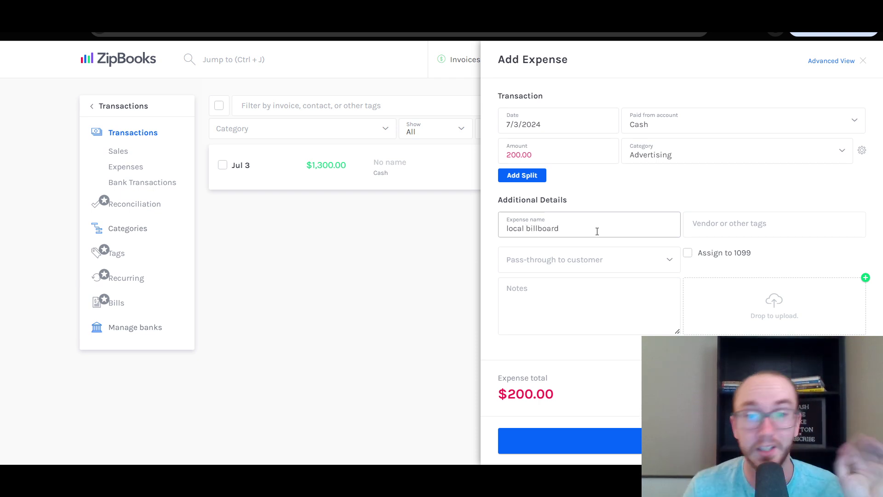
click(607, 204)
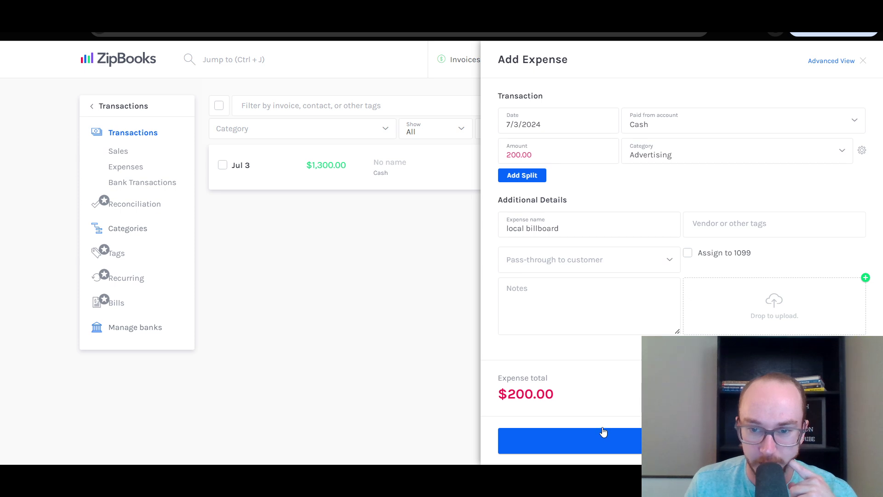
click(667, 440)
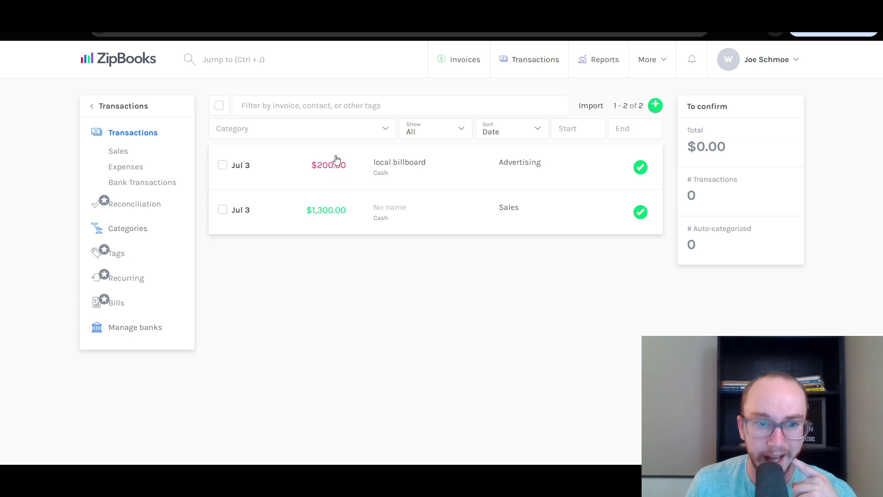
- Start another expense paid from Cash, with the category Software & subscriptions and an amount of 12
click(651, 103)
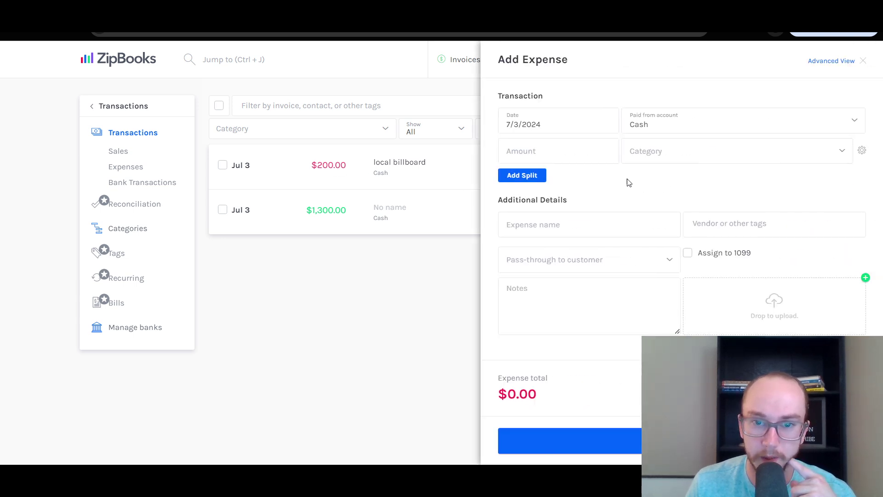
click(599, 152)
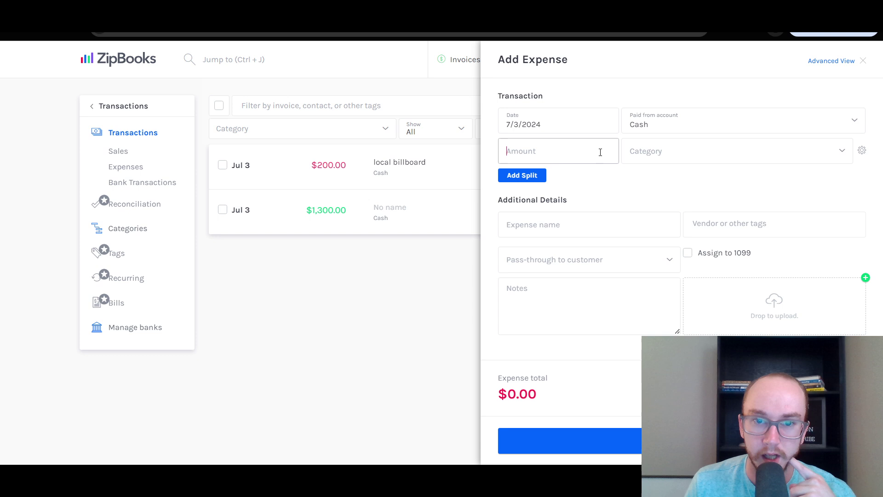
click(624, 153)
scroll(788, 191, down, 3)
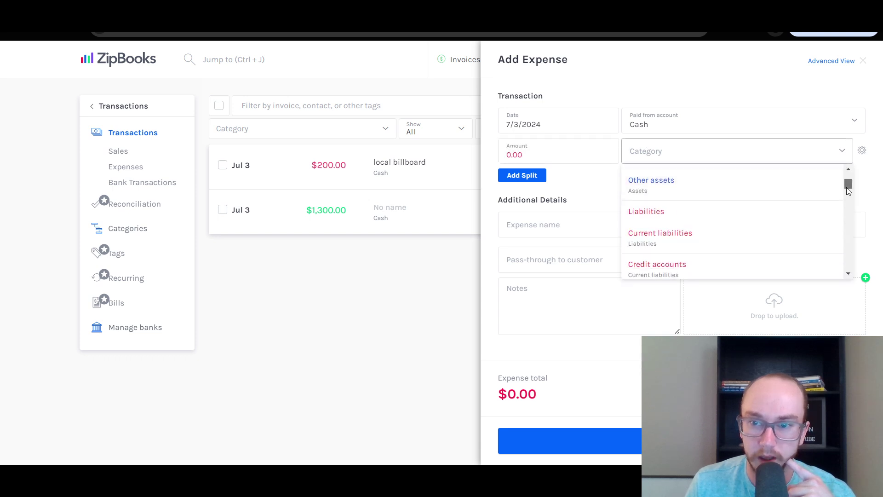
scroll(849, 191, down, 5)
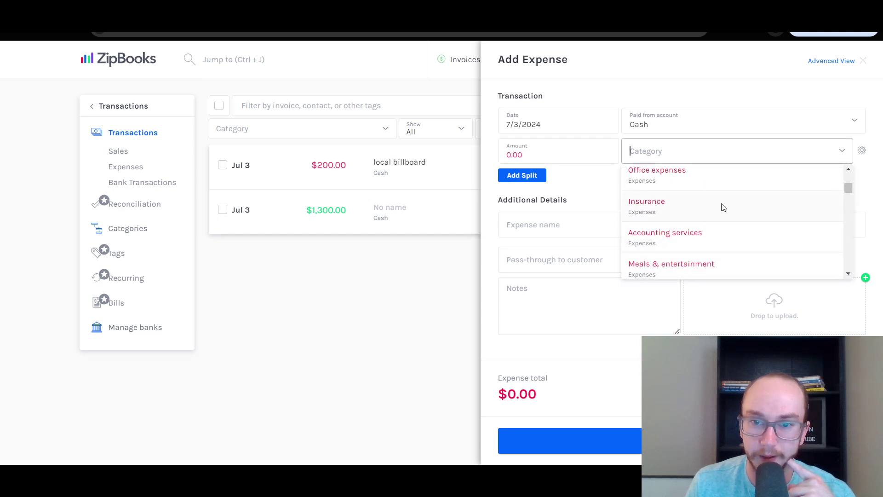
scroll(694, 231, up, 1)
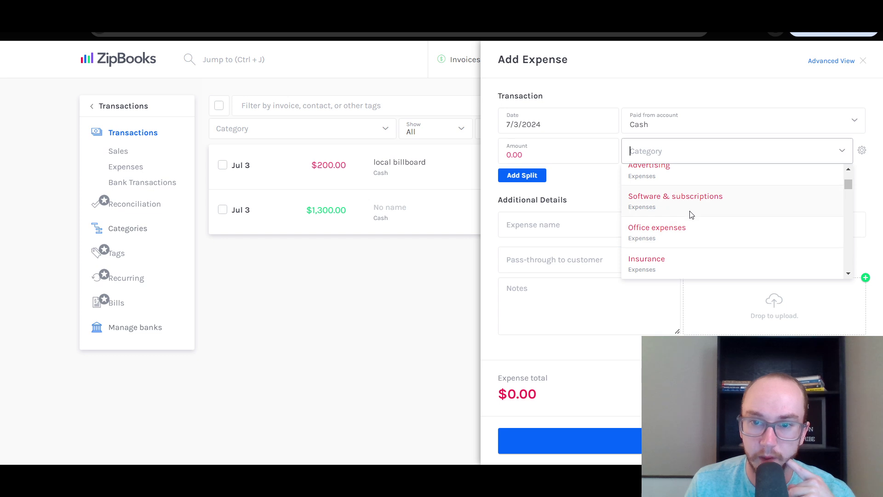
click(688, 208)
click(561, 158)
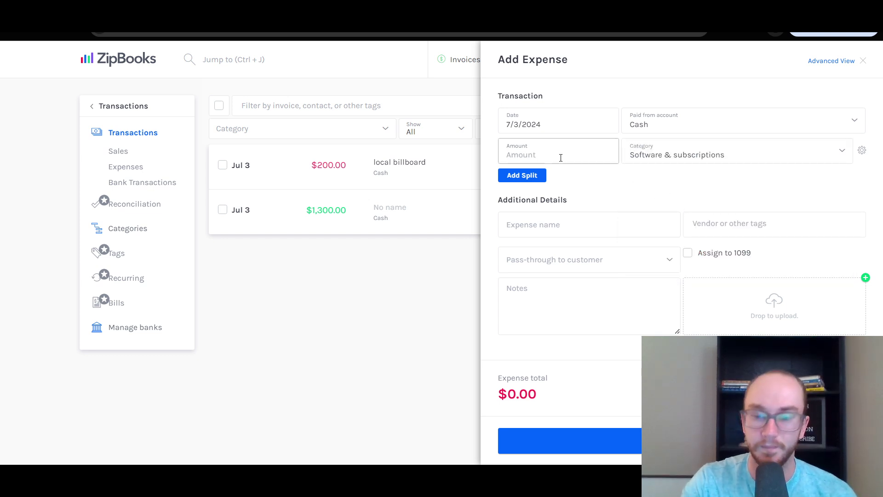
text(12)
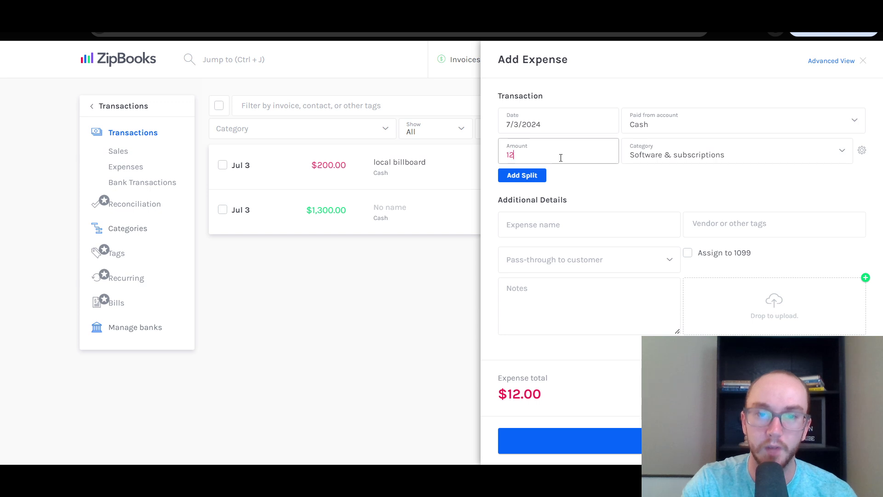
click(580, 172)
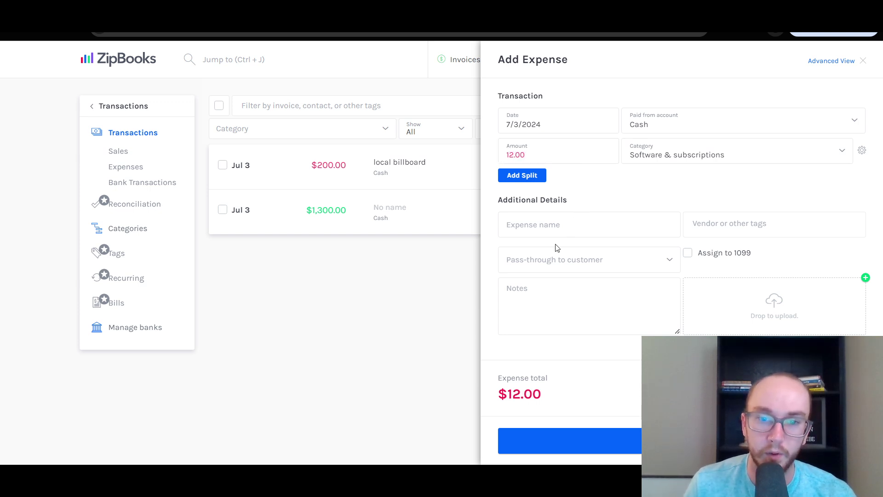
- Name the software and subscriptions expense "jelly of the month club" and save it
click(550, 232)
text(jelly )
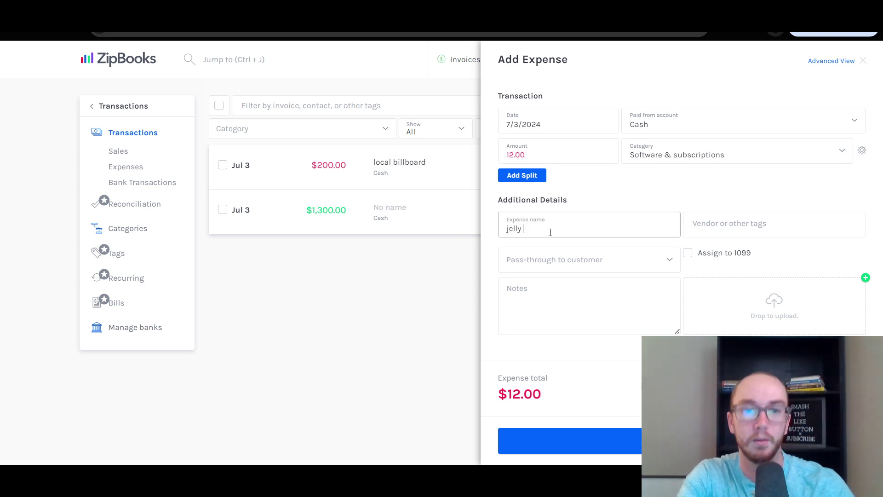
text(of the month club)
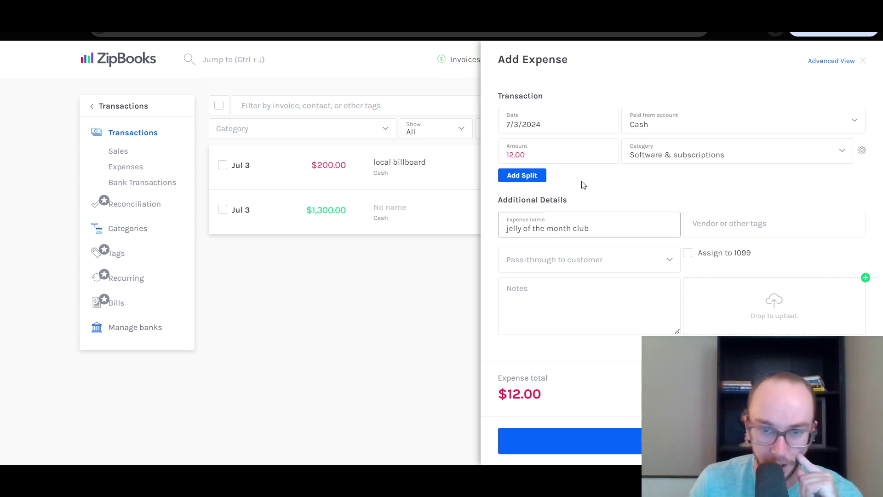
click(584, 184)
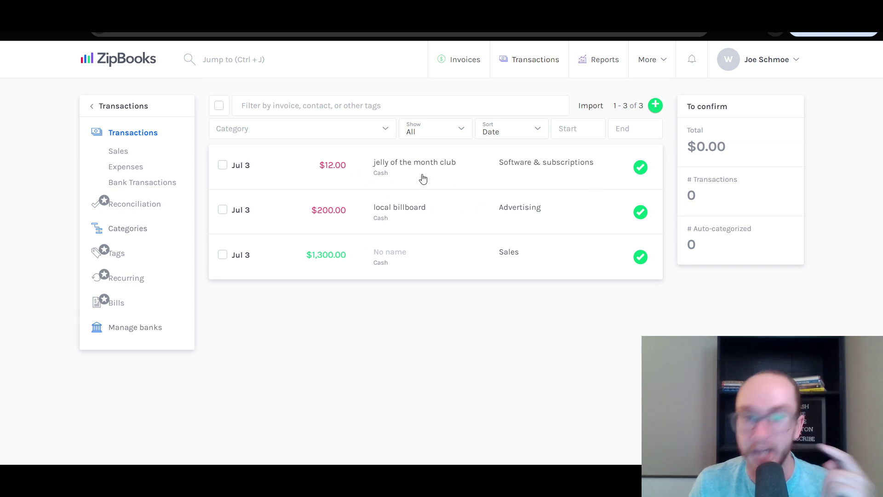
- Remove the confirmation from all three Jul 3 transactions and confirm each of them again
click(639, 168)
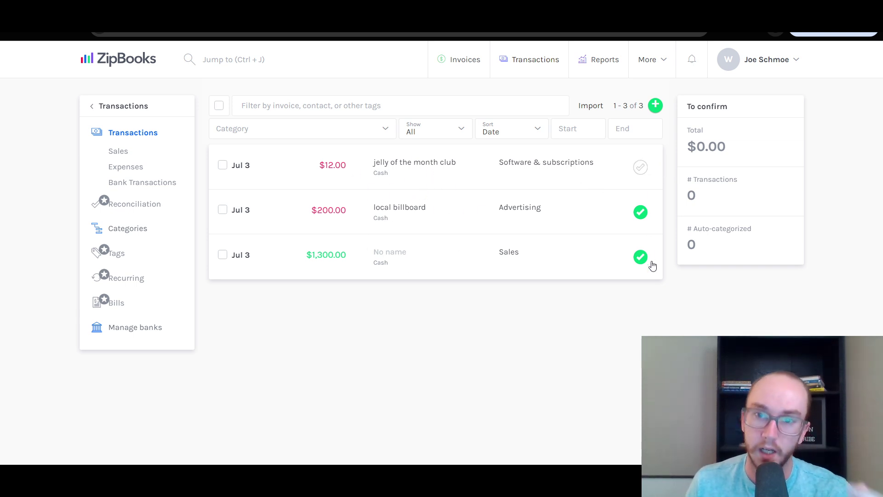
click(641, 216)
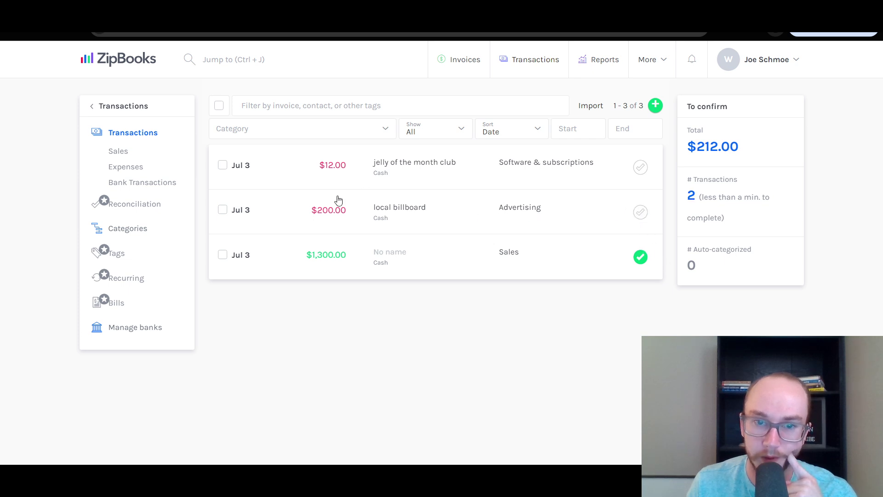
click(641, 257)
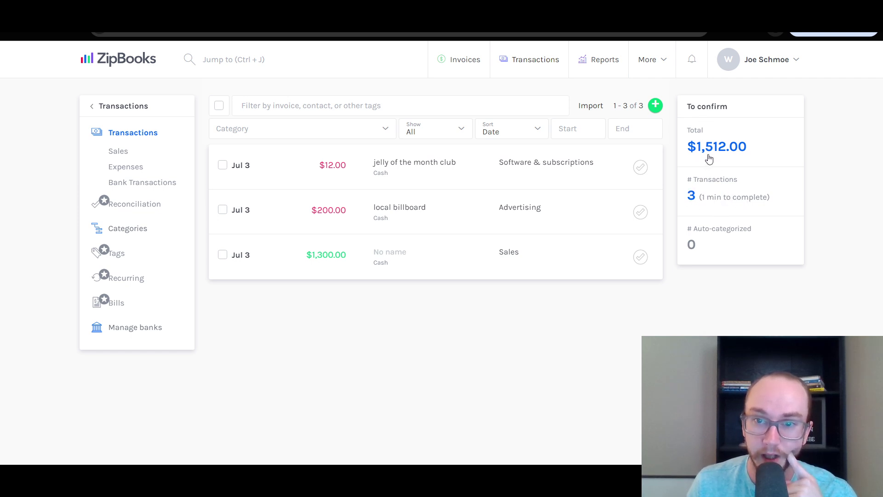
click(641, 167)
click(641, 212)
click(641, 256)
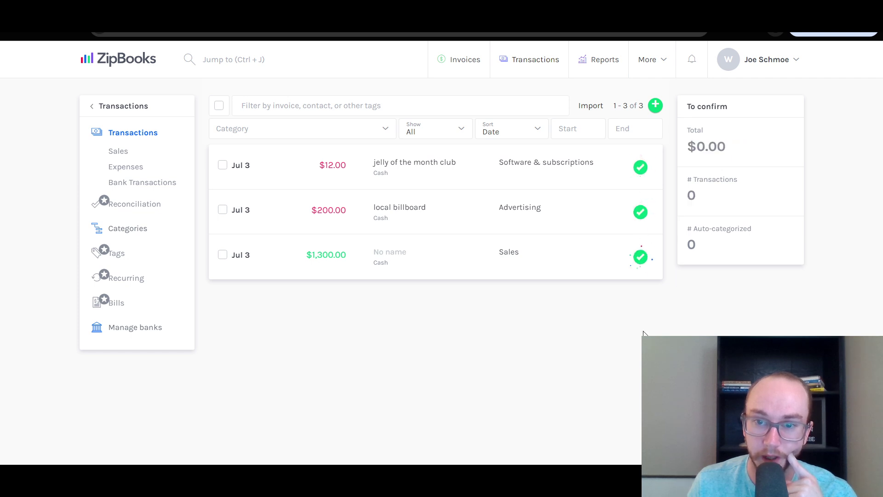
- Unconfirm the jelly of the month club, local billboard and Sales transactions once more, and reconfirm all three
click(641, 167)
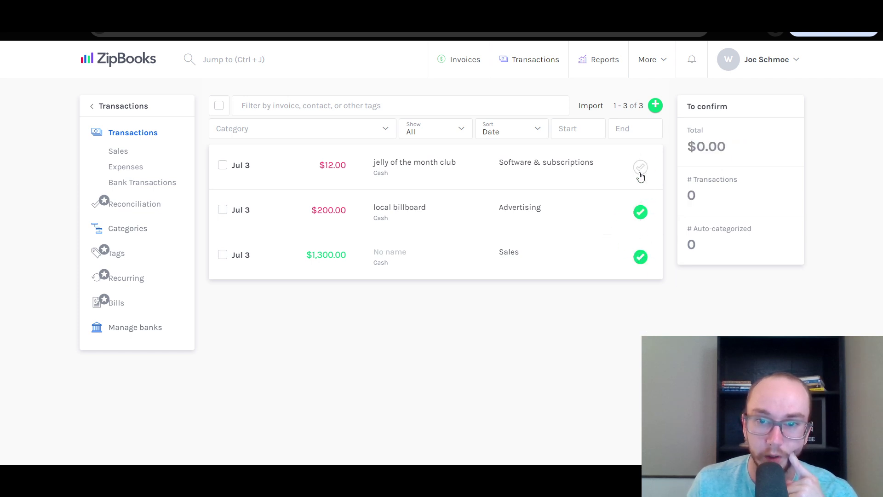
click(640, 212)
click(640, 256)
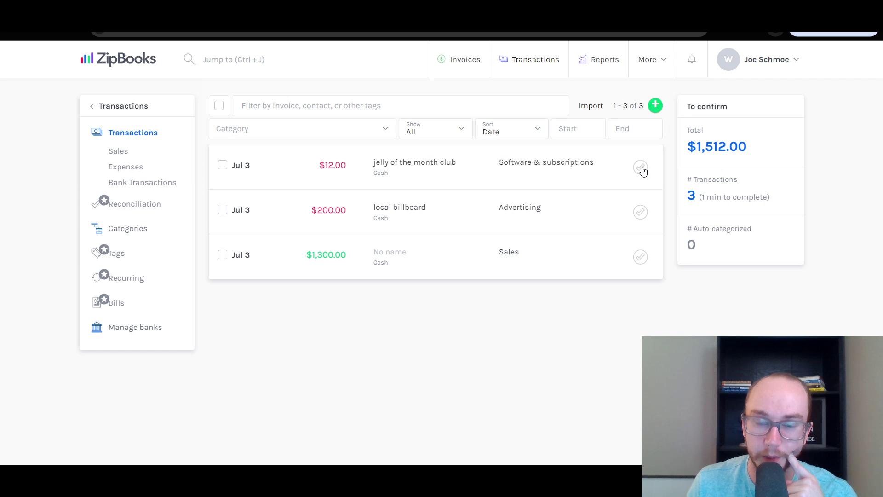
click(641, 167)
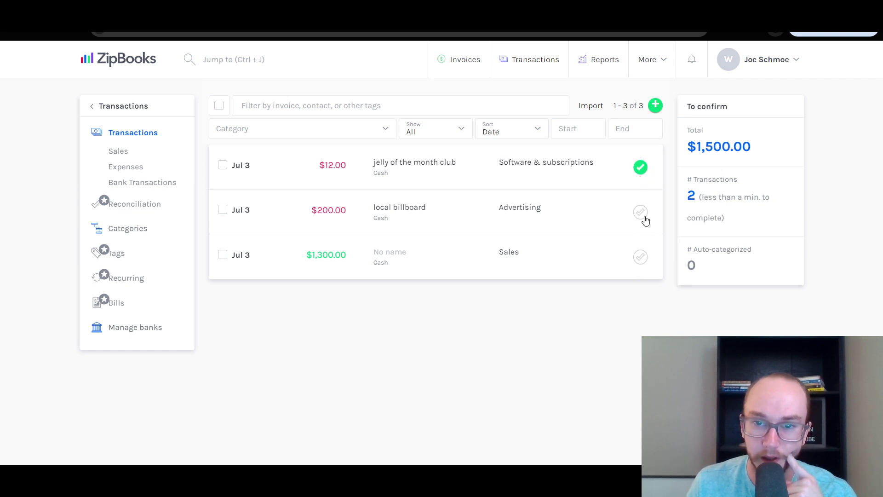
click(641, 212)
click(642, 257)
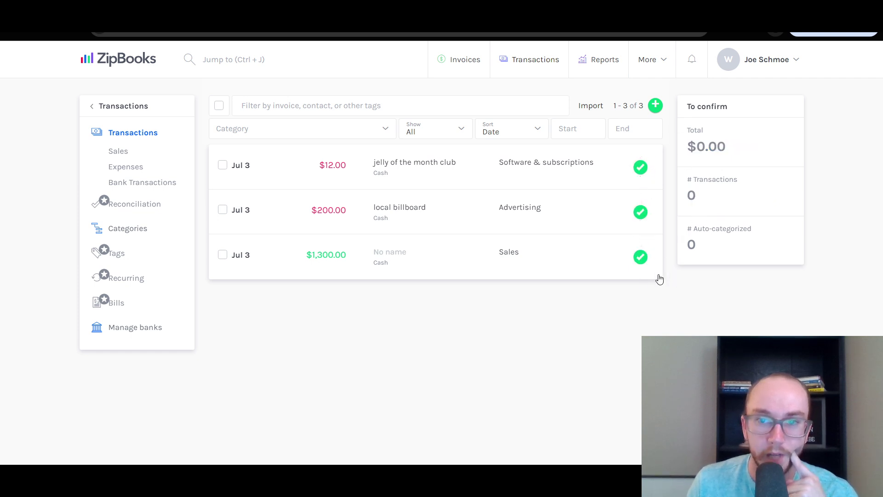
- Return to the Home dashboard and examine July's revenue, expenses and net income in the Financial Performance chart
click(116, 107)
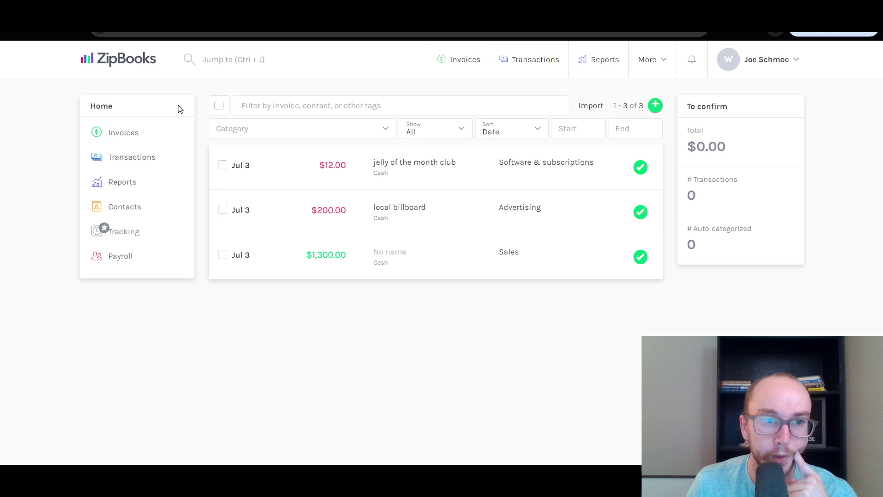
click(114, 110)
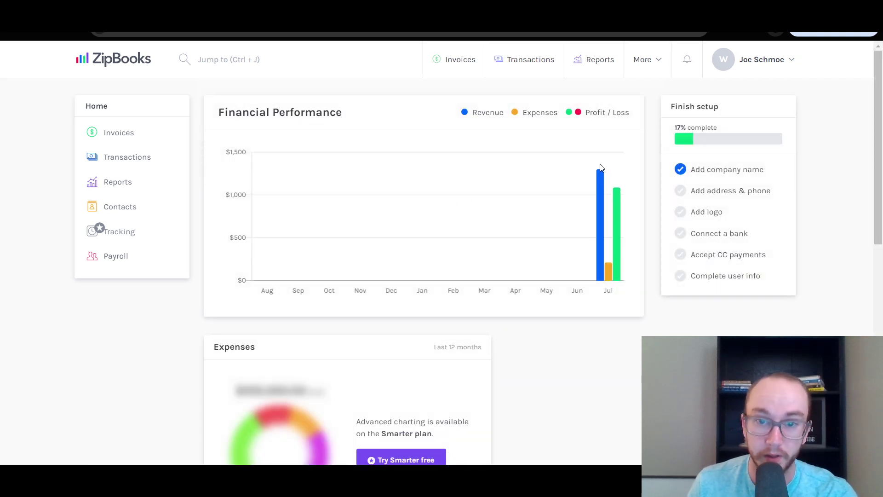
mouse_move(600, 195)
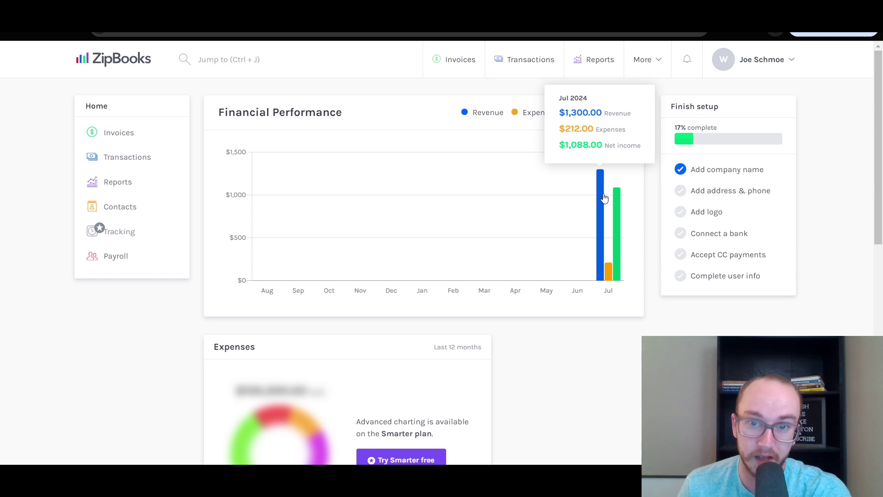
scroll(615, 350, down, 3)
scroll(614, 349, up, 3)
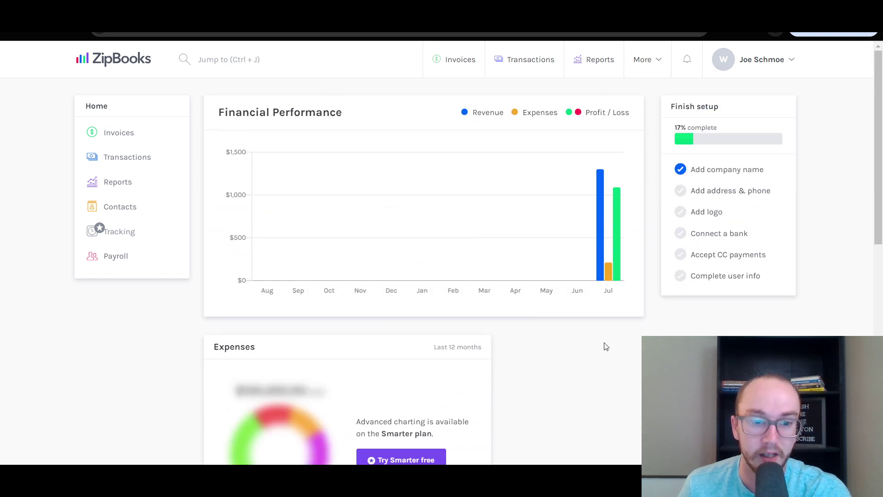
mouse_move(598, 245)
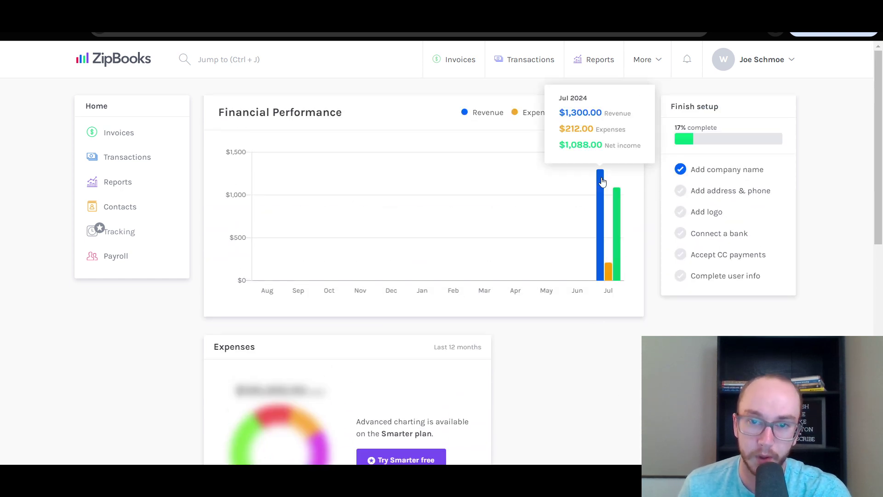
- Review the Monthly revenue comparison and the Tracked time section further down the dashboard
scroll(614, 305, down, 9)
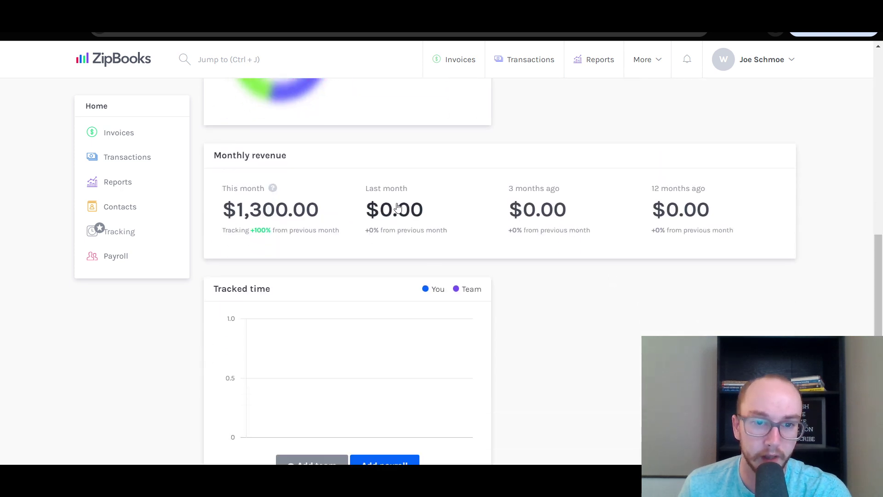
drag(257, 229, 272, 229)
click(300, 231)
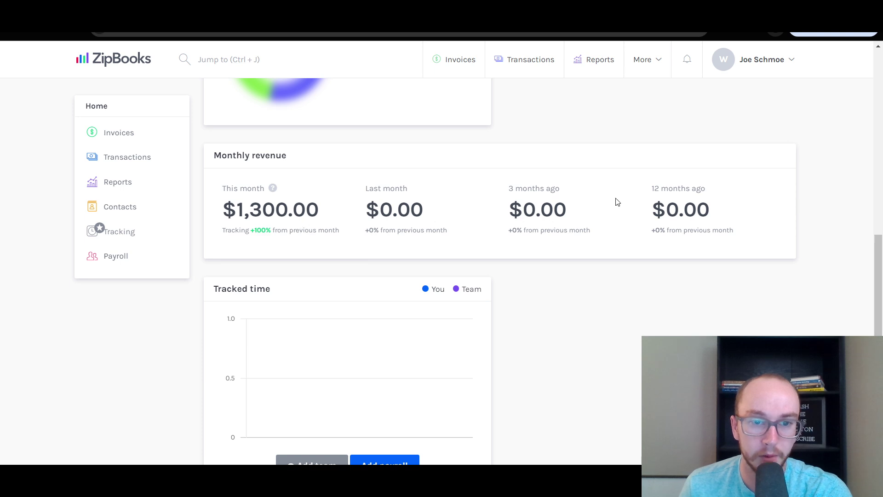
scroll(400, 239, down, 1)
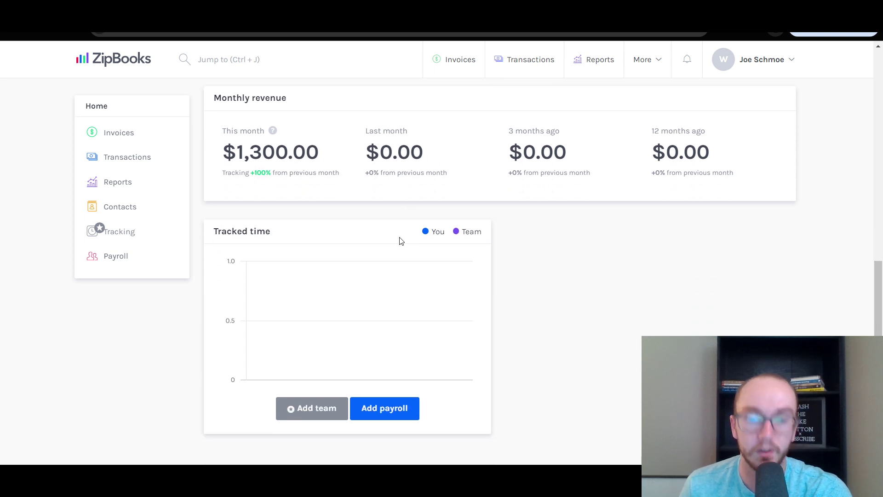
- Compare last month's figure in Monthly revenue, and return to July's bars in the Financial Performance chart
drag(362, 173, 462, 184)
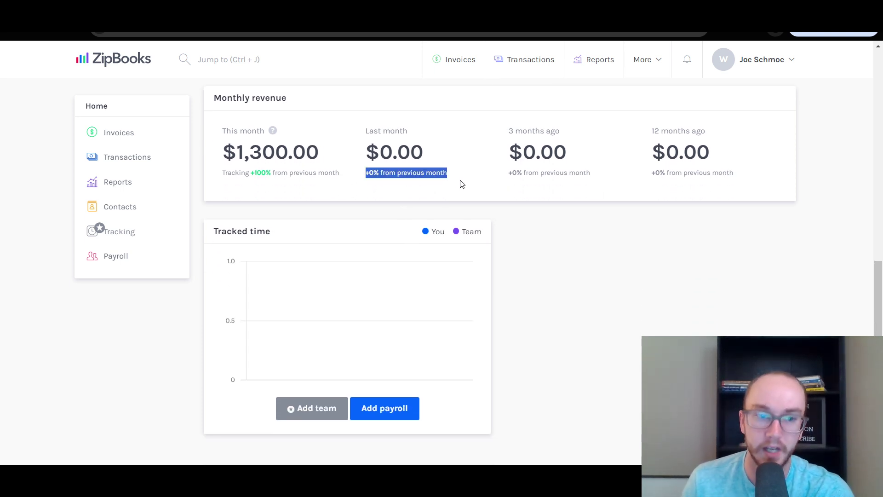
click(462, 184)
scroll(431, 371, down, 1)
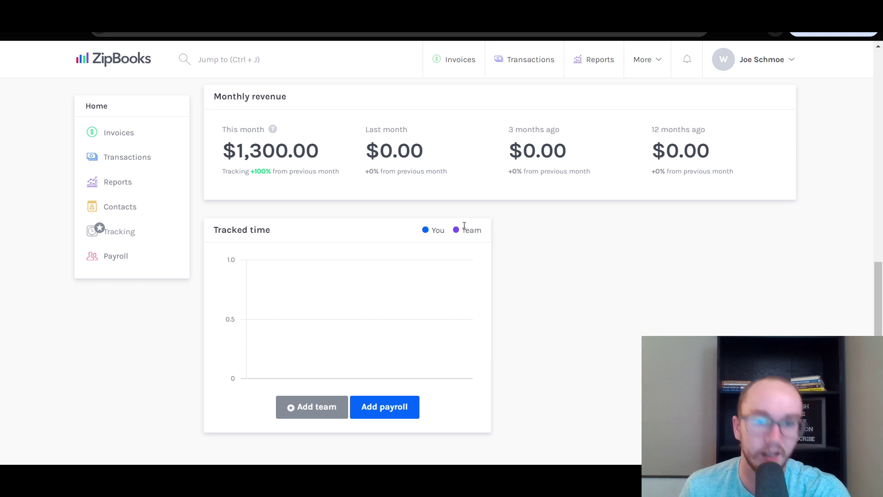
scroll(505, 339, up, 8)
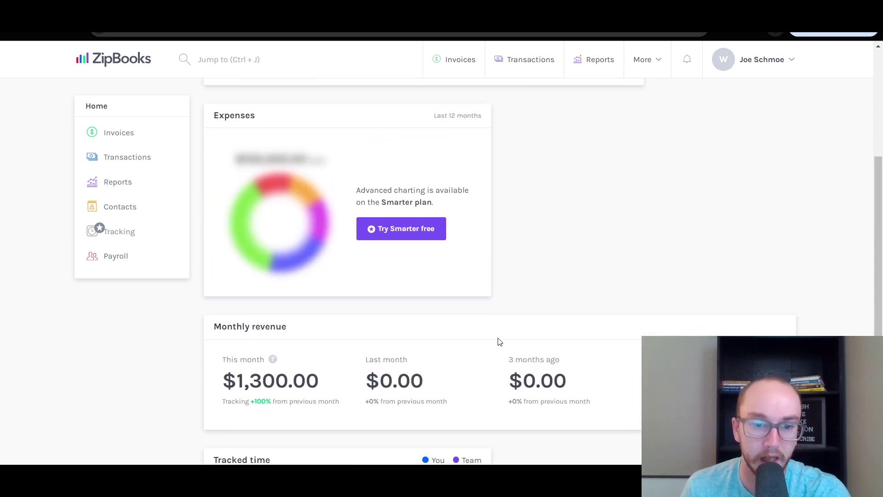
scroll(500, 342, up, 2)
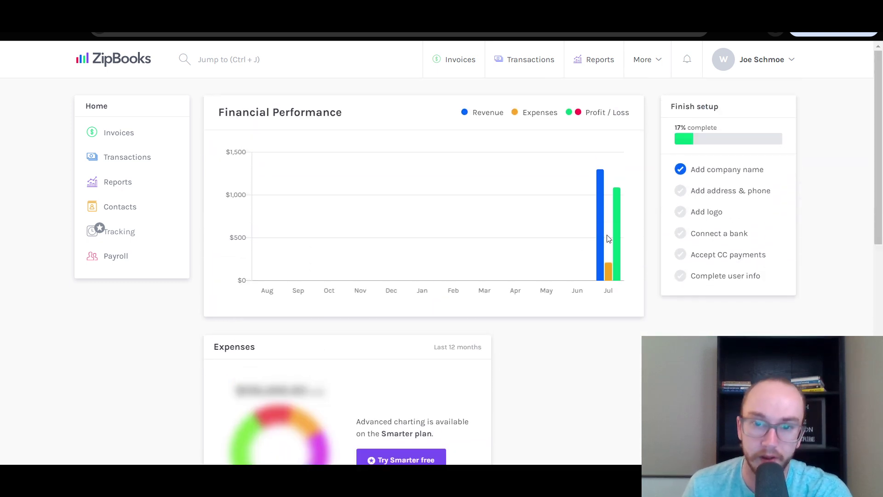
mouse_move(600, 264)
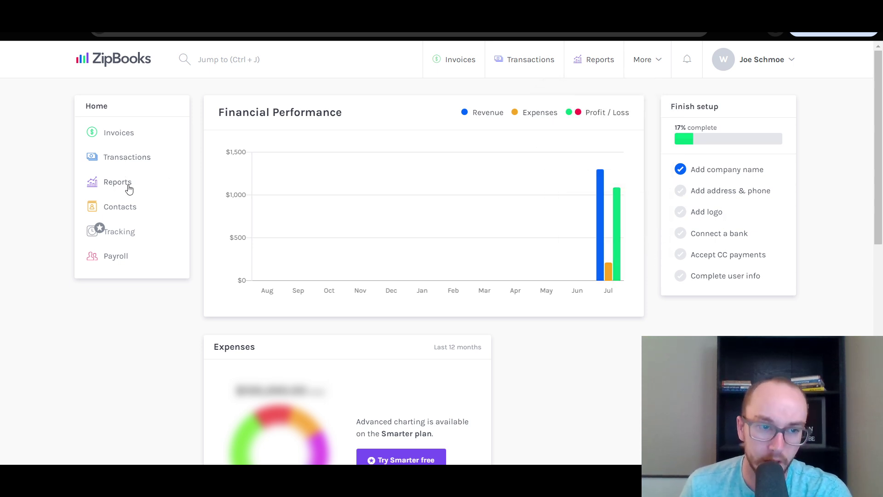
- Open the transaction Categories list and start a new category to view its parent category options
click(129, 159)
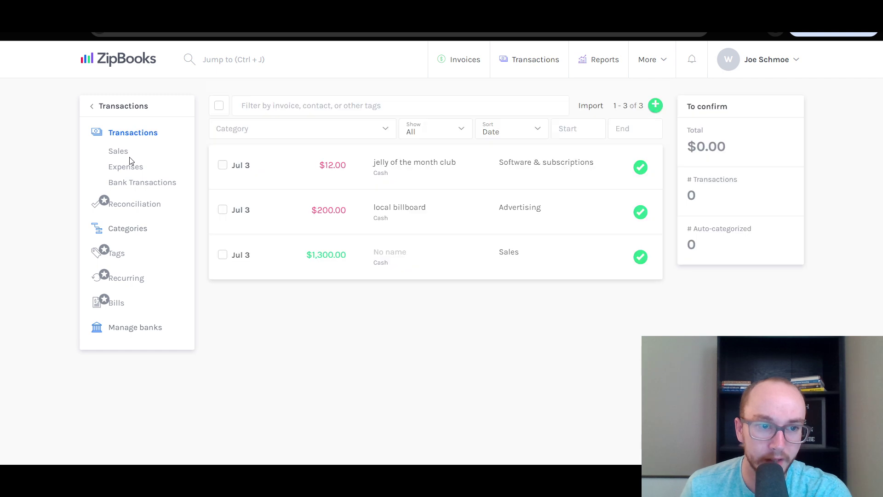
click(133, 232)
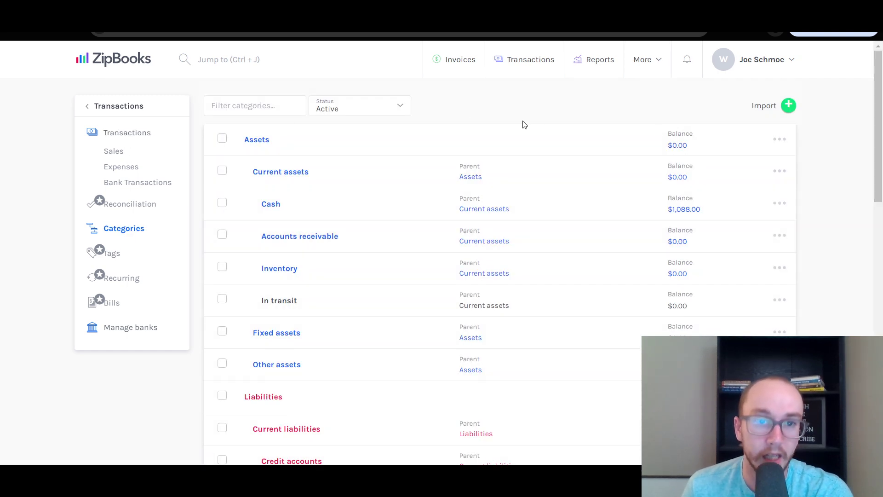
click(788, 106)
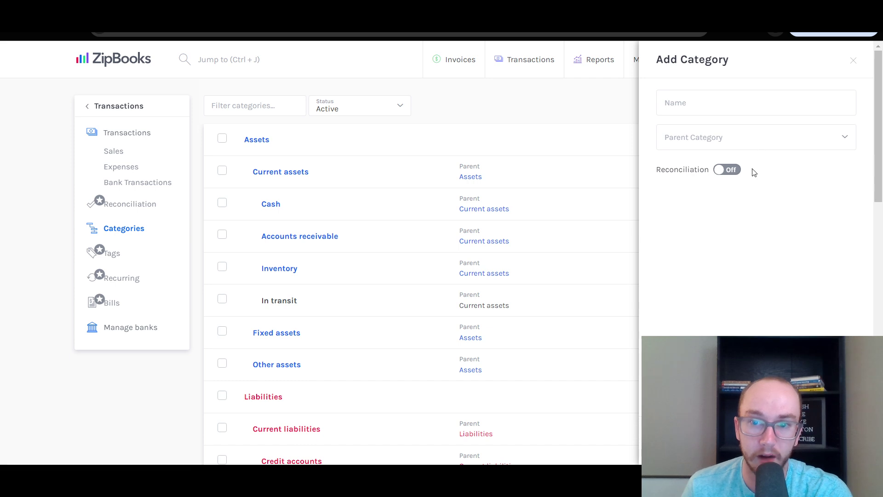
click(709, 135)
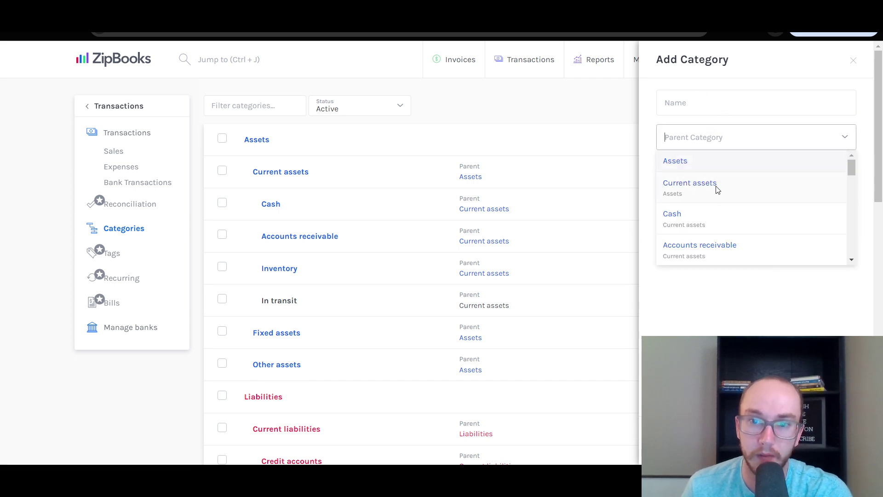
drag(850, 165, 855, 201)
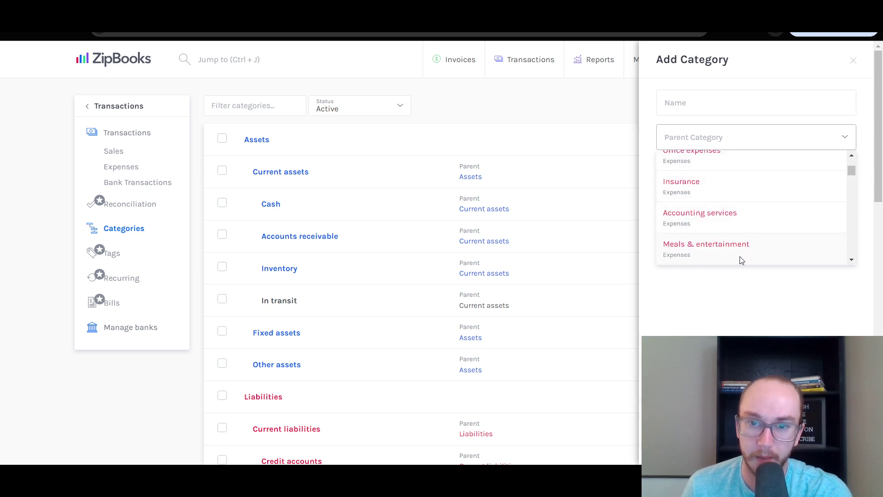
click(677, 122)
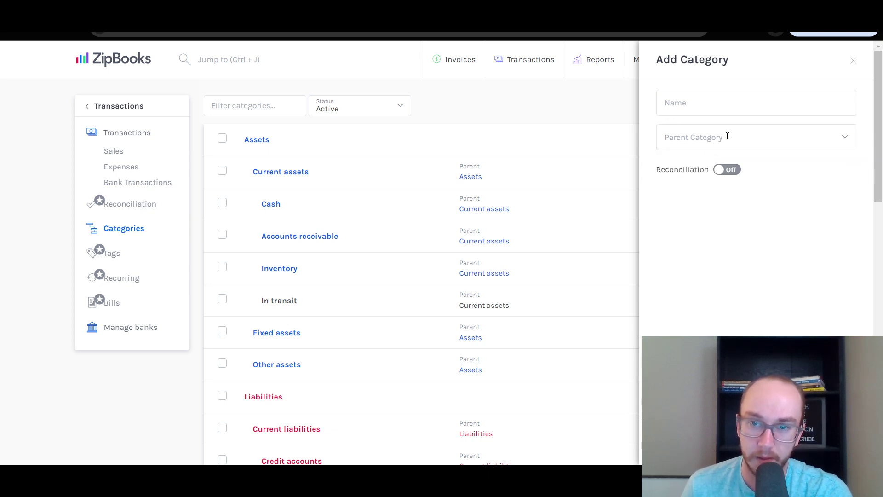
- Examine the parent category options from assets and liabilities through expenses, and close the new category form without saving
click(839, 137)
scroll(851, 171, down, 5)
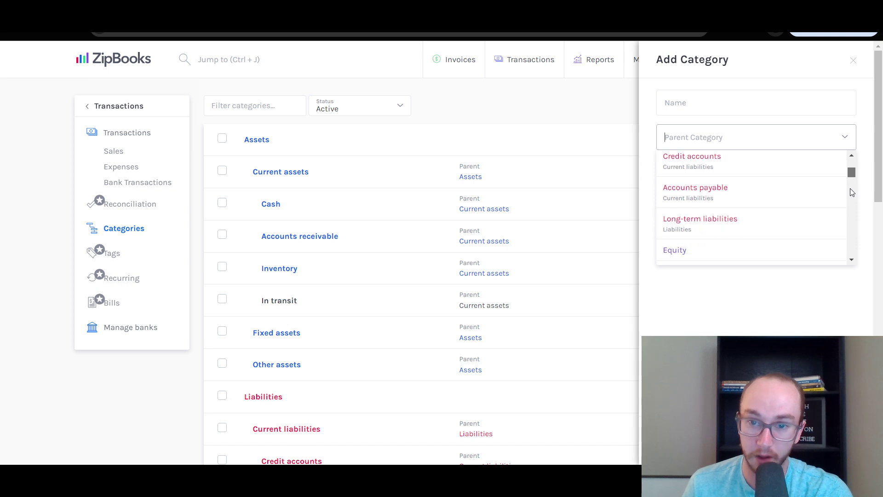
scroll(850, 193, up, 5)
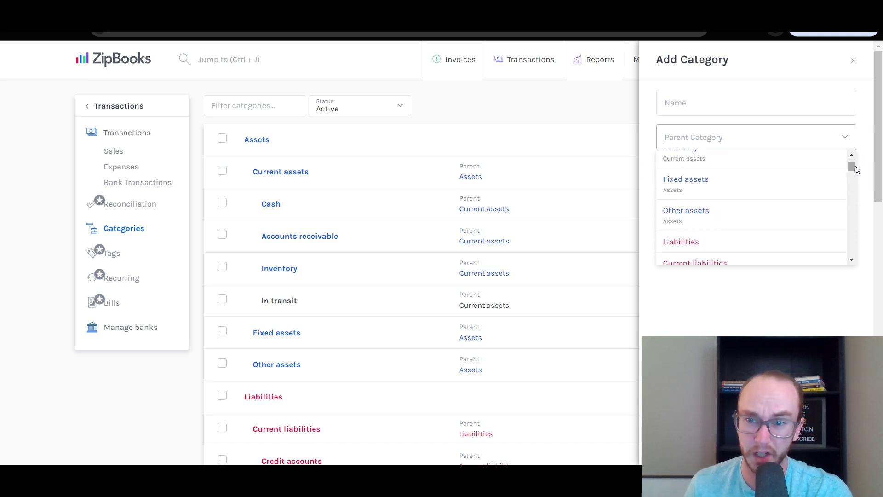
scroll(852, 171, down, 3)
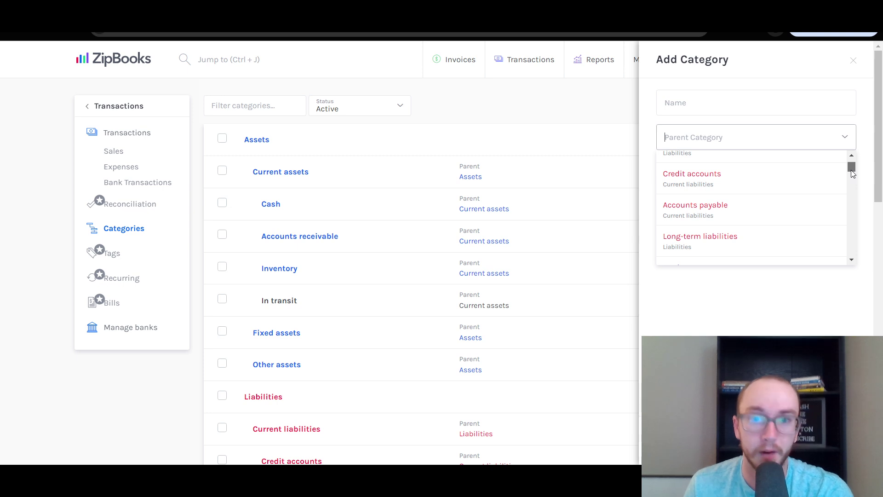
scroll(851, 171, down, 10)
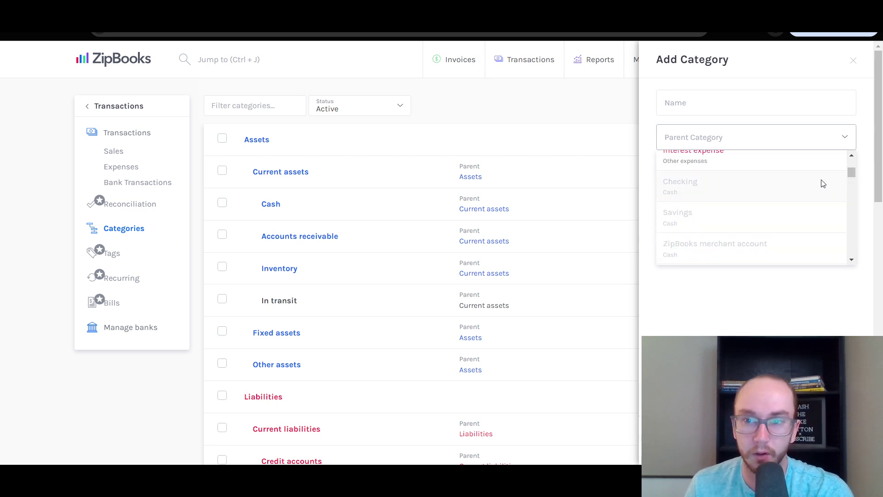
scroll(820, 183, up, 2)
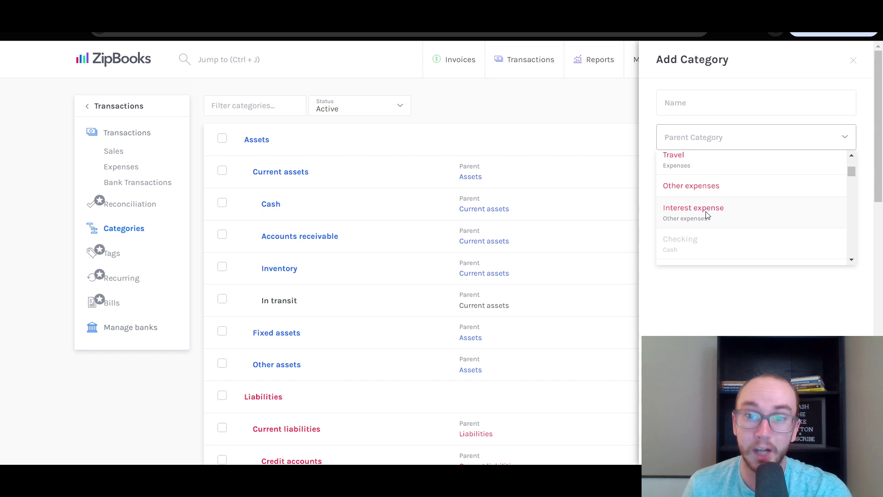
scroll(707, 215, up, 1)
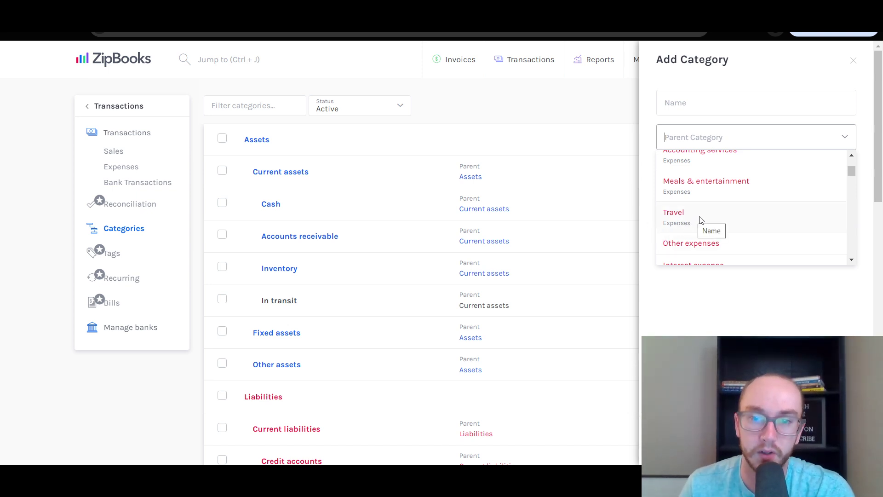
click(651, 206)
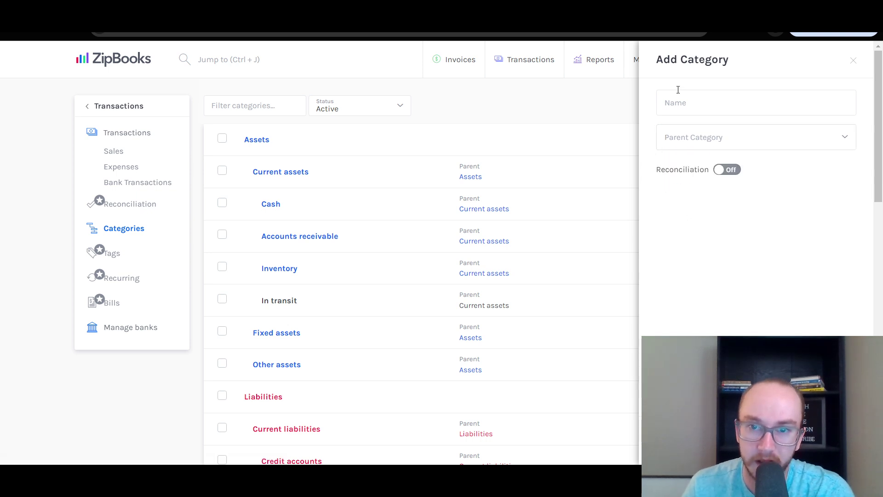
click(853, 63)
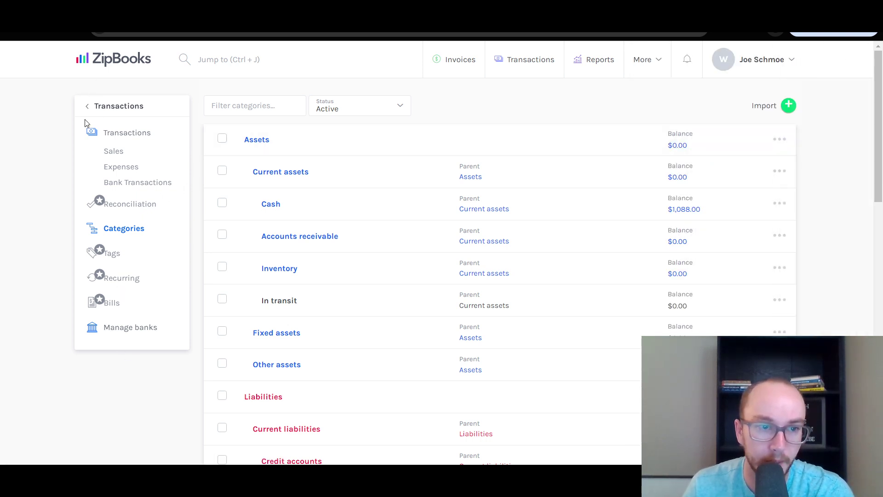
- Examine the balances in the Categories list, from assets, liabilities and equity through sales and individual expense categories
scroll(445, 239, down, 3)
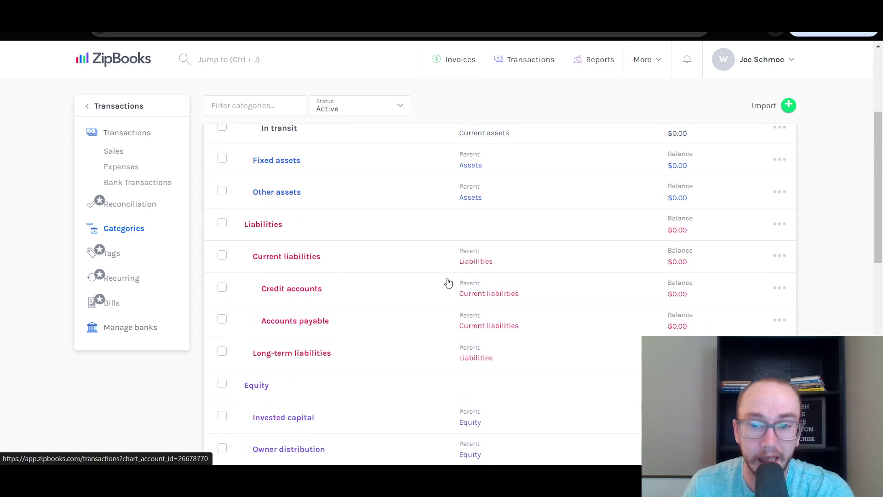
scroll(682, 247, down, 10)
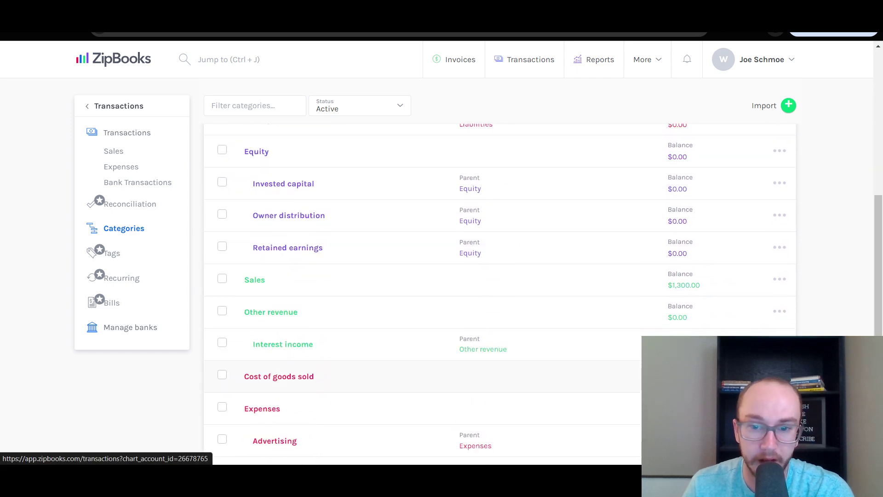
scroll(682, 247, up, 2)
scroll(708, 313, down, 1)
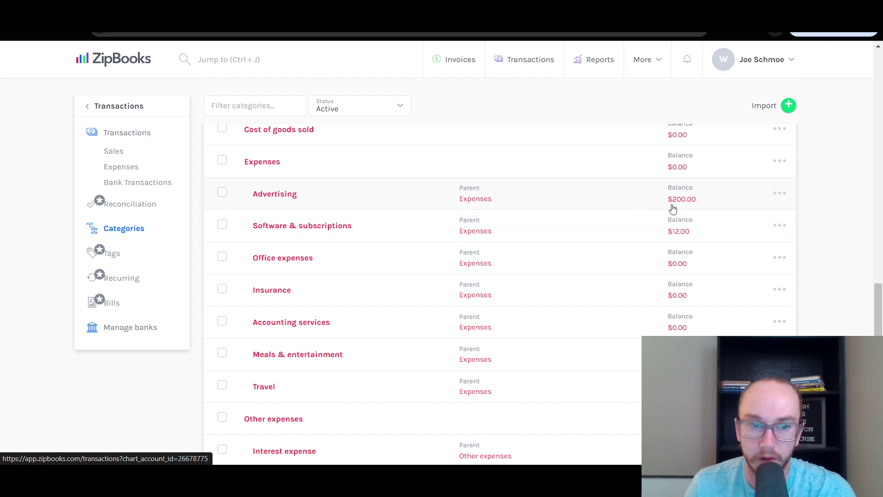
scroll(882, 326, down, 1)
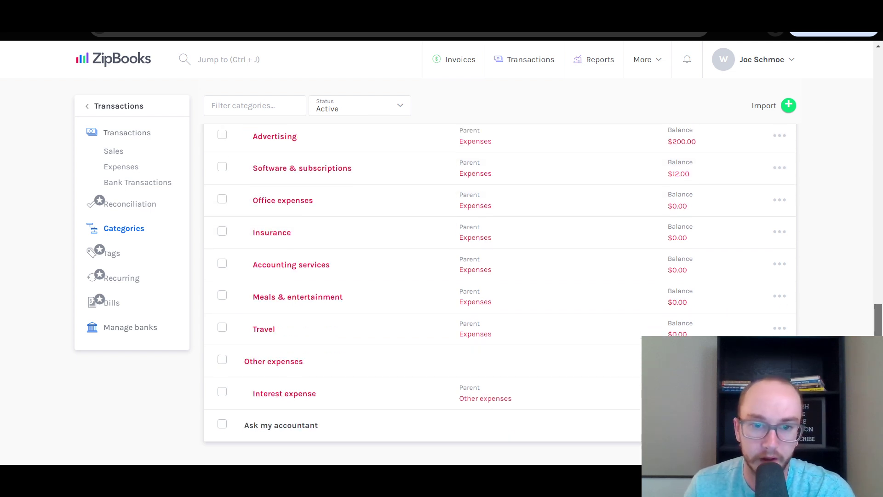
drag(881, 325, 870, 92)
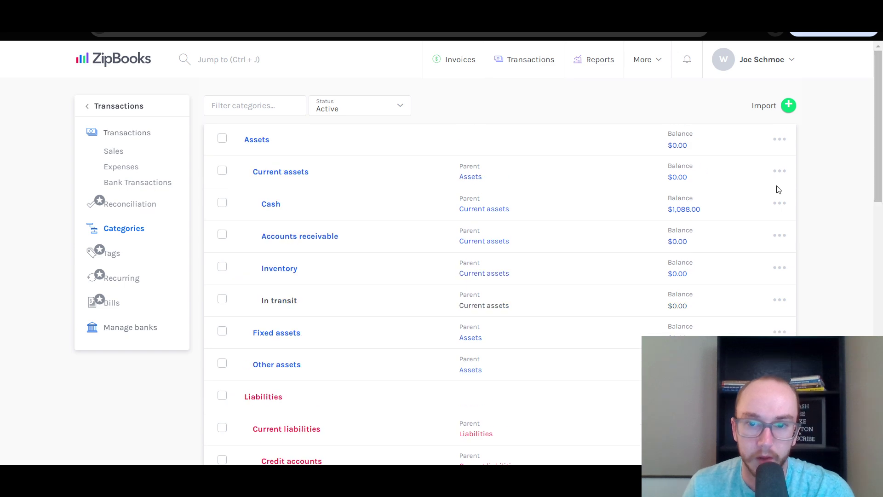
- Check the category status filter, leave it on Active, and look through the full category list once more
click(348, 102)
click(479, 110)
scroll(446, 325, down, 15)
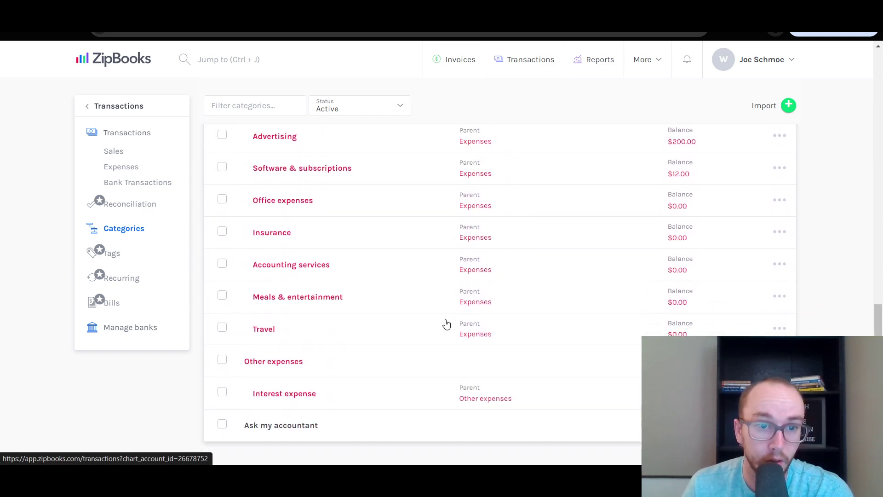
scroll(423, 287, up, 15)
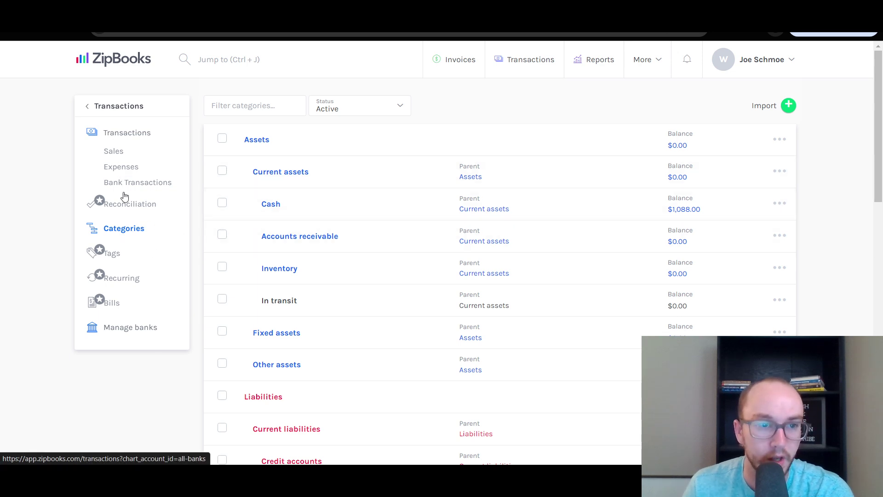
- Open the Reports overview and examine the available financial statement, accounting and tax, sales and expense reports
click(88, 107)
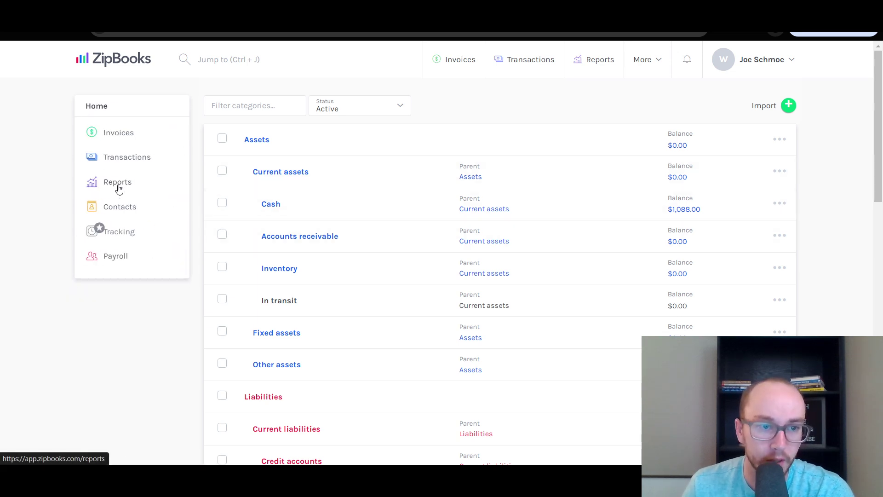
click(119, 188)
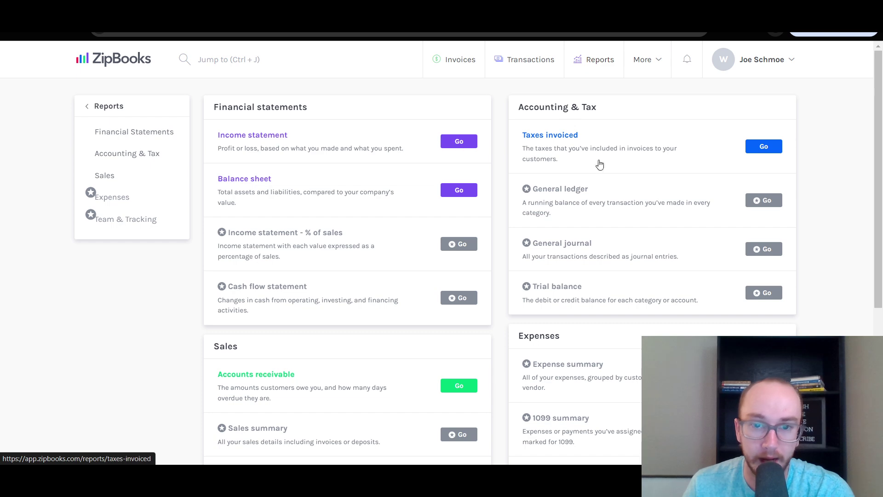
scroll(540, 343, down, 5)
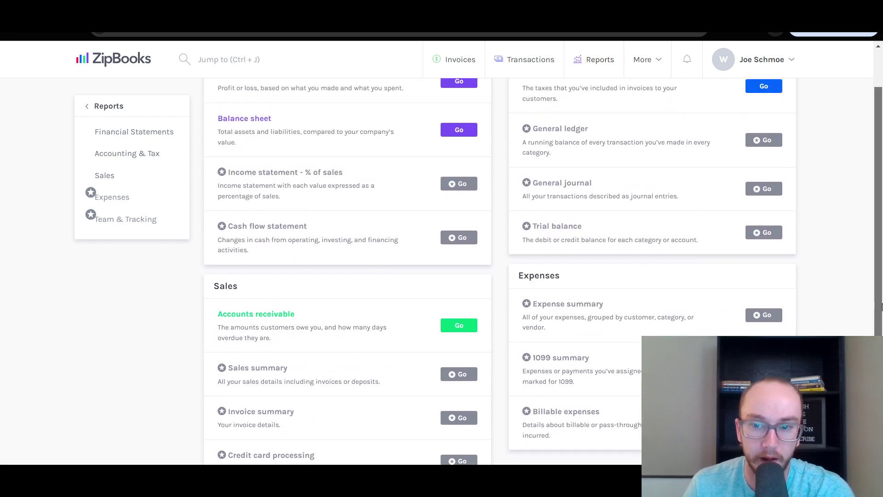
drag(878, 378, 878, 234)
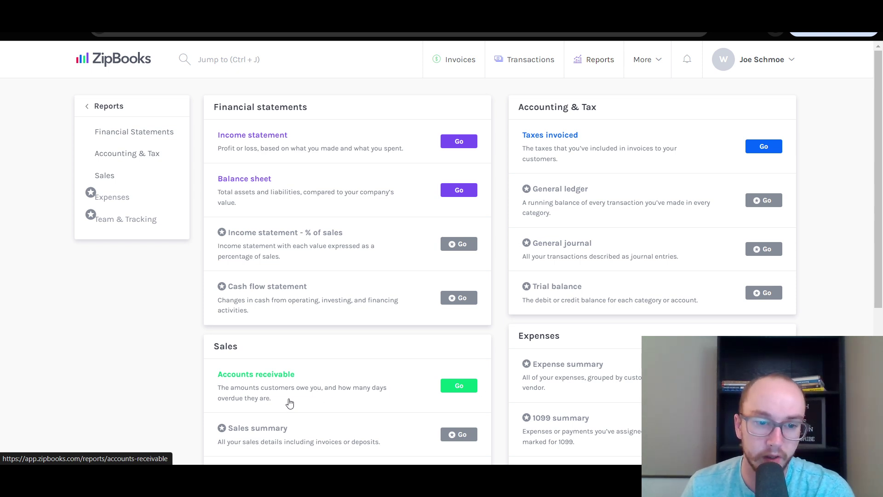
scroll(290, 401, down, 1)
scroll(289, 354, down, 1)
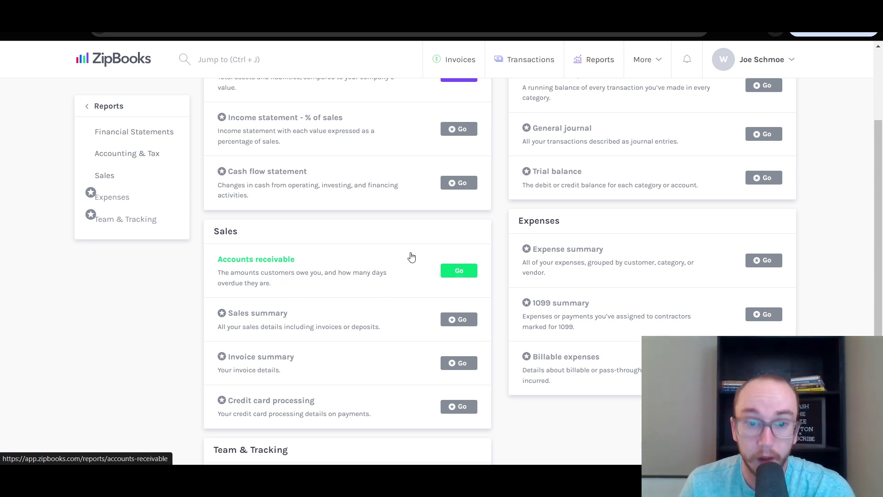
- Open the Accounts receivable report and examine its 0-30, 31-60 and 61-90 day aging columns
click(467, 274)
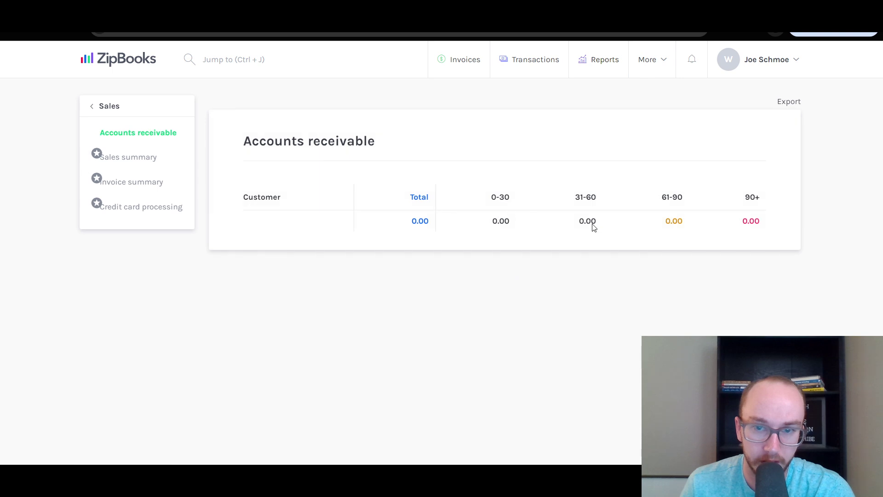
drag(496, 198, 523, 213)
click(532, 230)
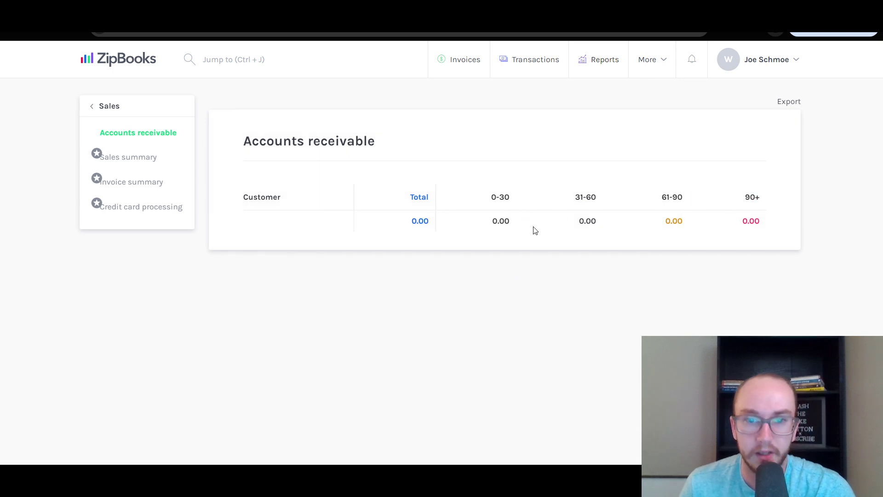
drag(575, 198, 600, 199)
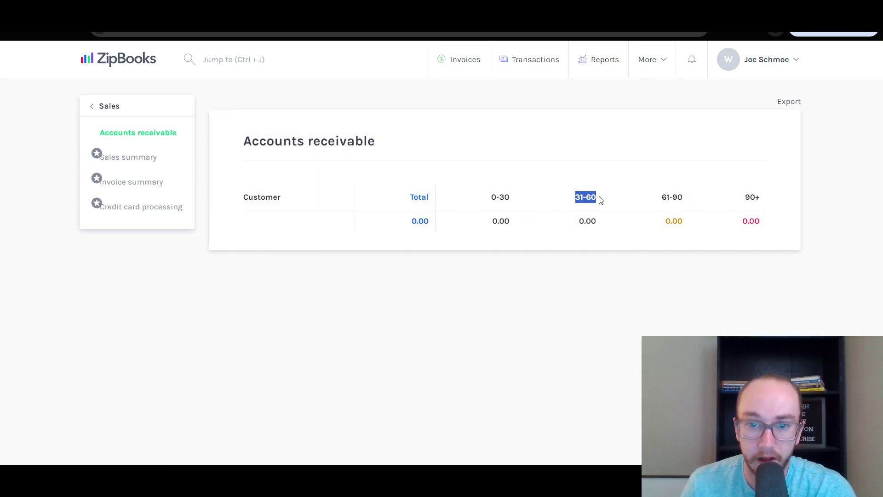
click(615, 199)
drag(680, 197, 716, 201)
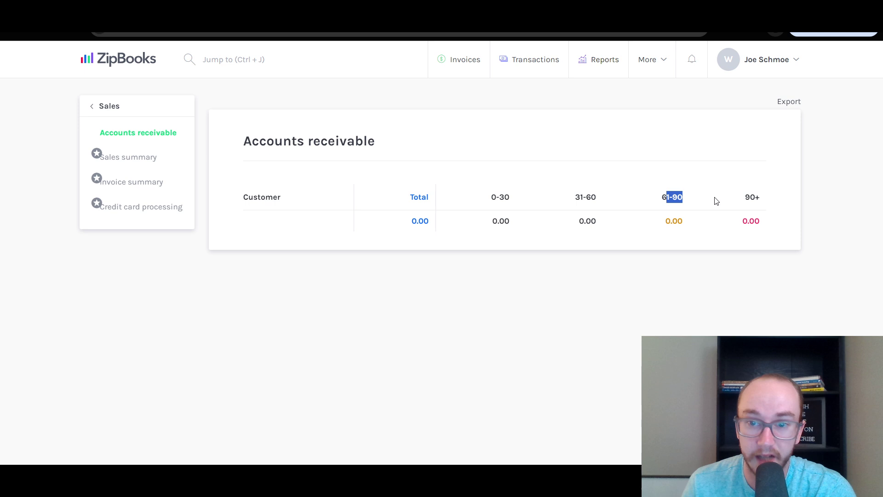
- Finish examining the 90+ day aging column in Accounts receivable and return to the Reports overview
click(764, 202)
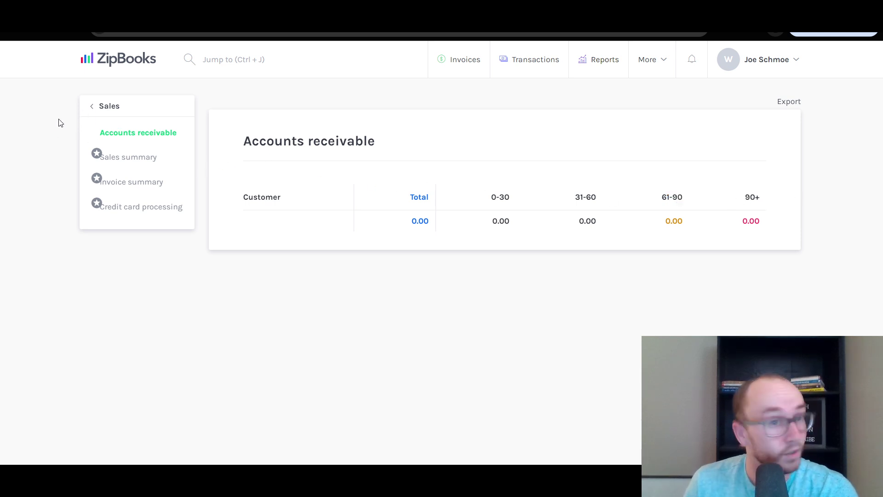
click(92, 108)
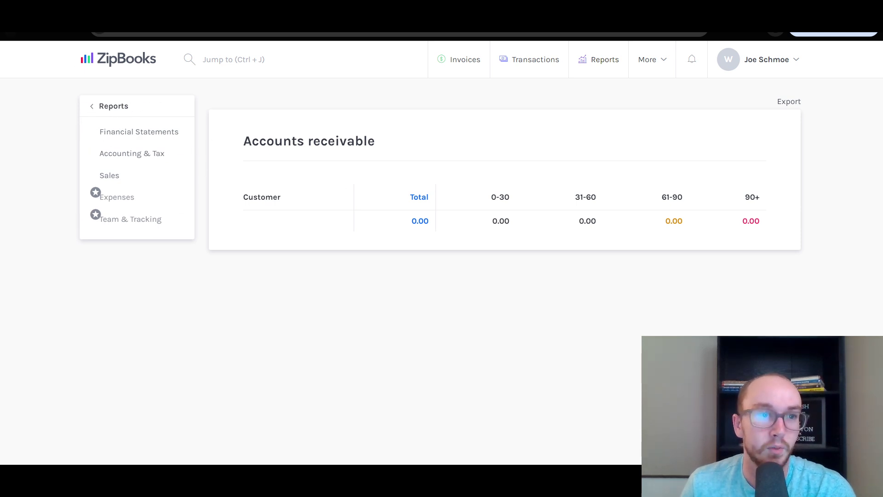
click(12, 34)
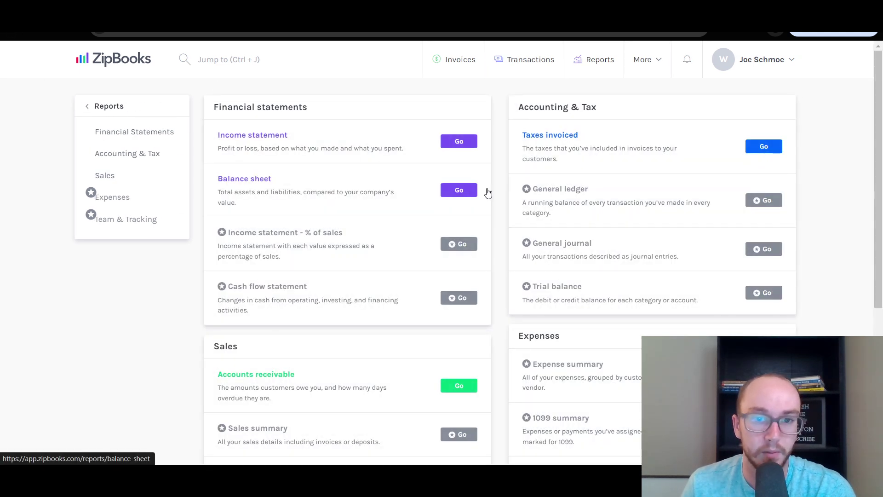
- Open the Balance sheet report and examine its assets, liabilities and equity sections
click(469, 195)
scroll(501, 320, down, 1)
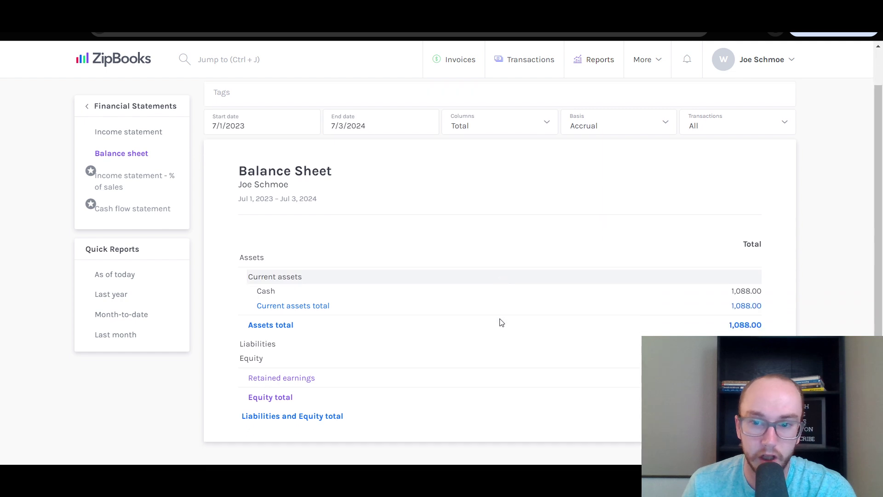
scroll(305, 384, up, 1)
scroll(429, 357, down, 1)
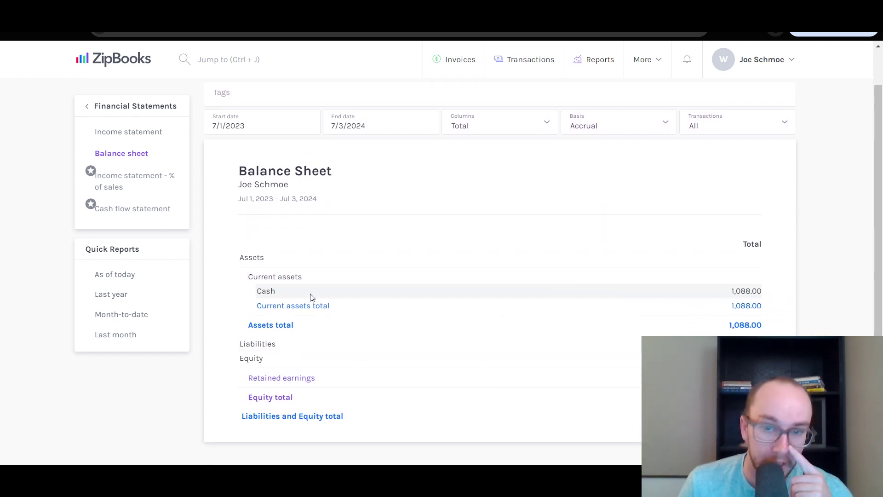
scroll(418, 347, up, 1)
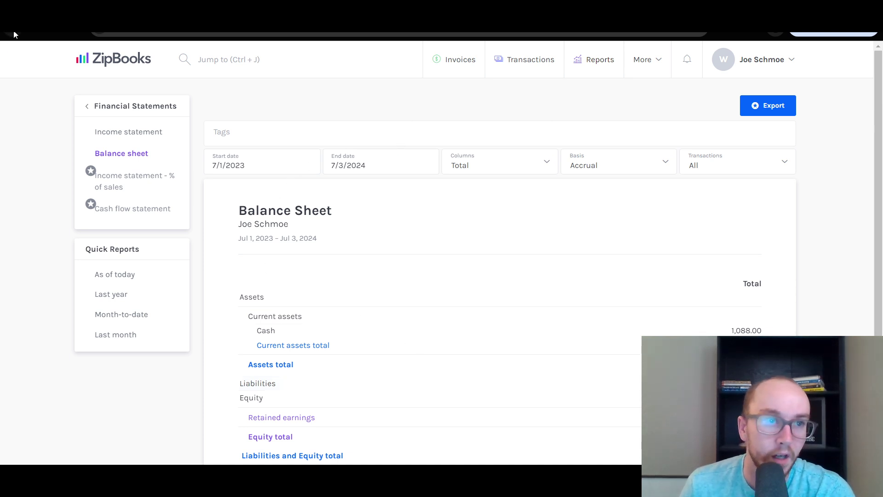
- Open the Income statement report and examine its sales, individual expense lines and net income
click(112, 132)
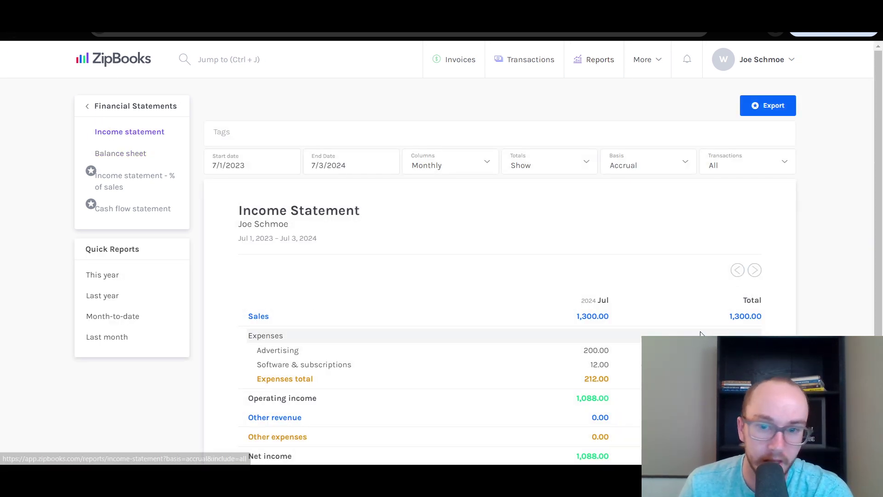
scroll(880, 273, down, 1)
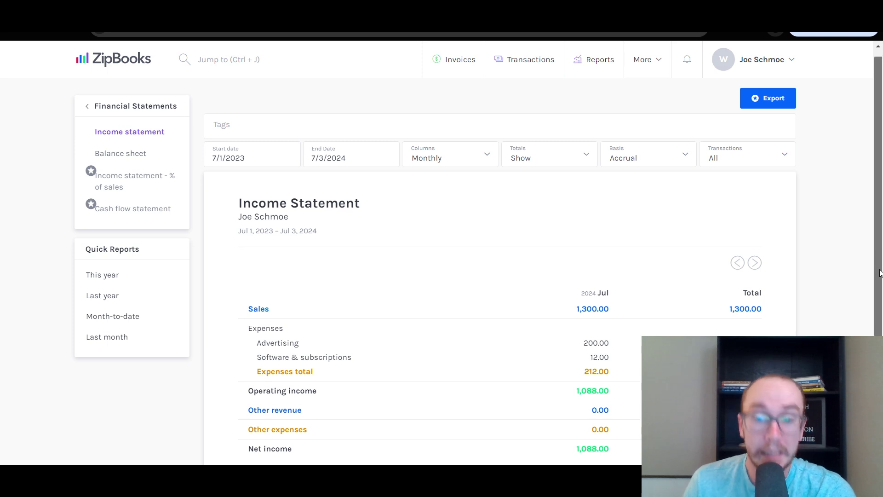
drag(879, 273, 874, 324)
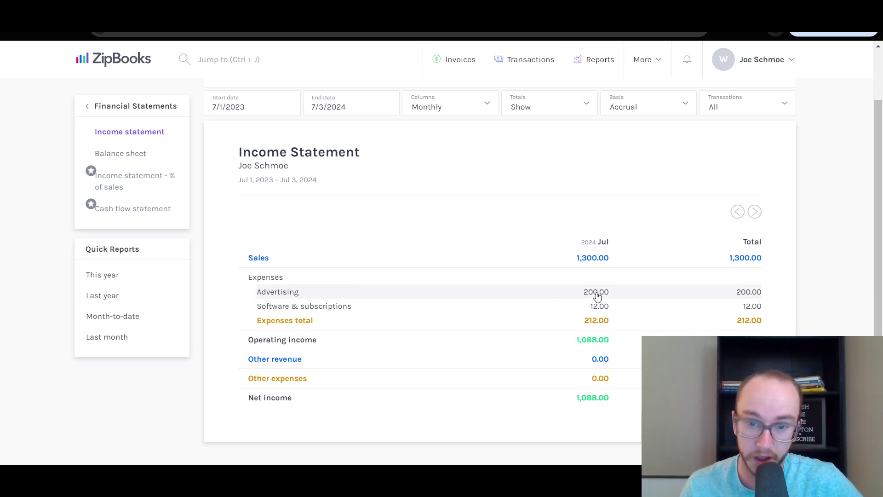
drag(597, 296, 612, 306)
click(619, 304)
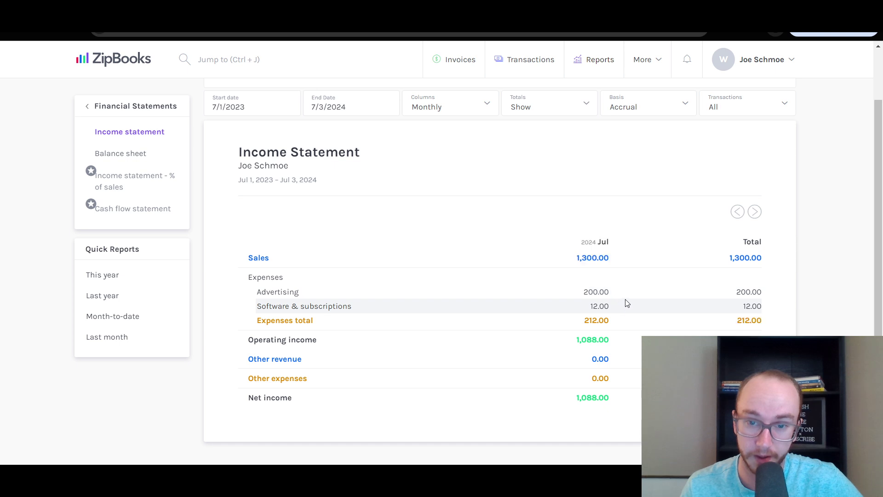
- Try to drill into July's Advertising and Expenses total amounts, dismissing the plan notice, and return to the income statement
click(598, 292)
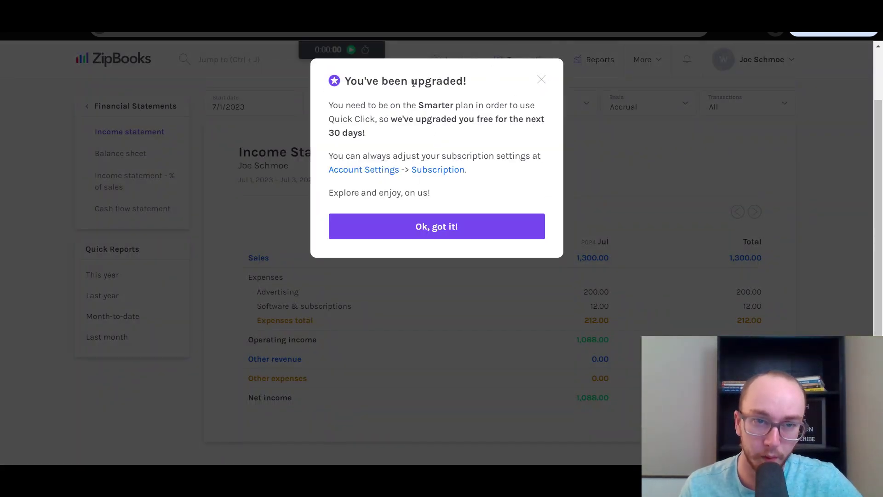
click(542, 81)
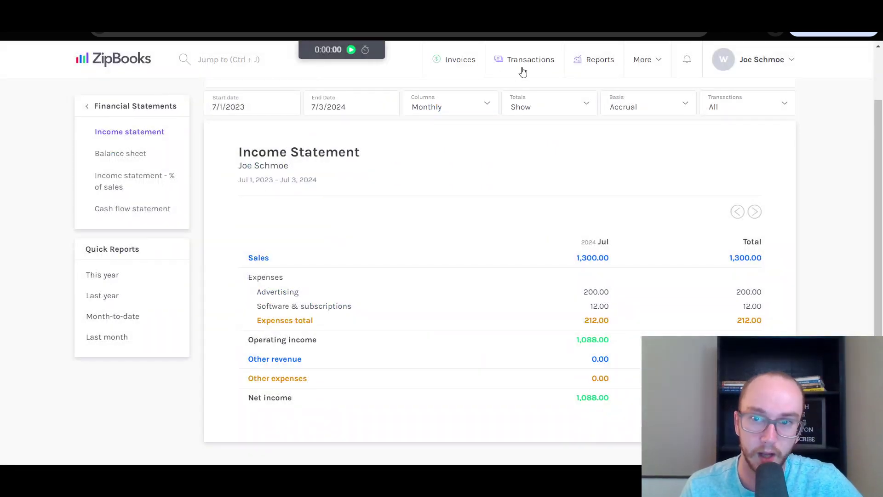
click(594, 325)
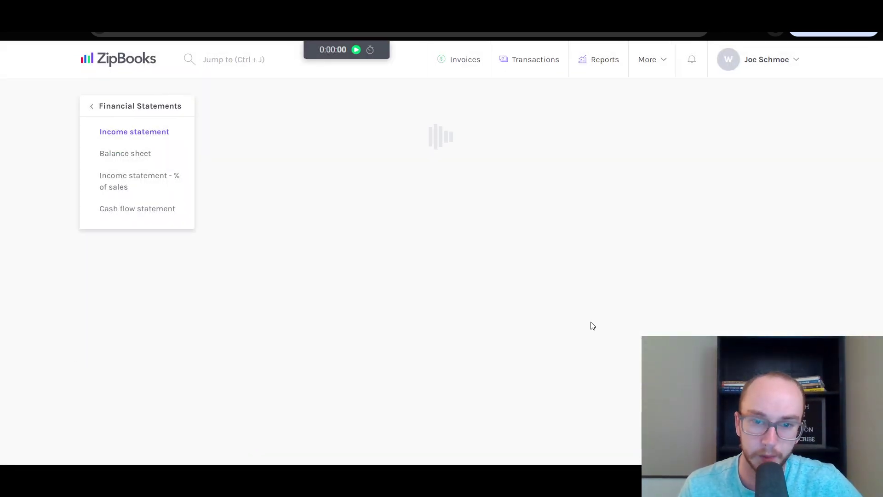
click(10, 34)
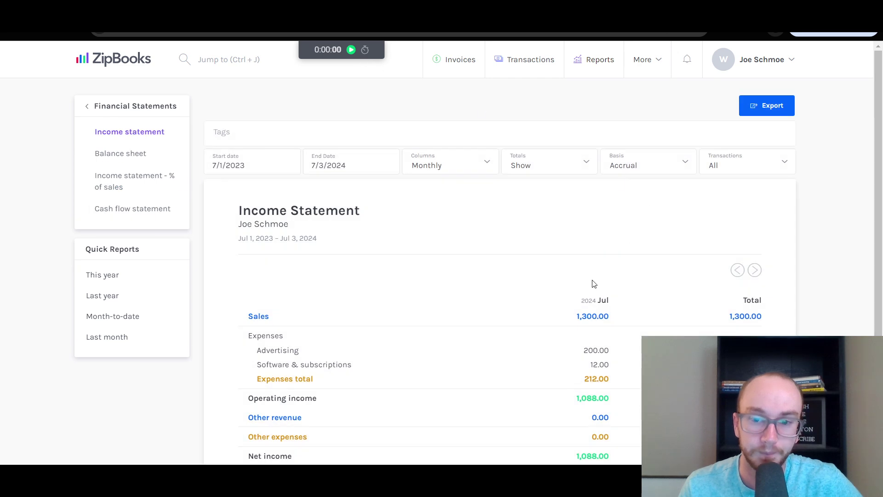
scroll(593, 278, down, 1)
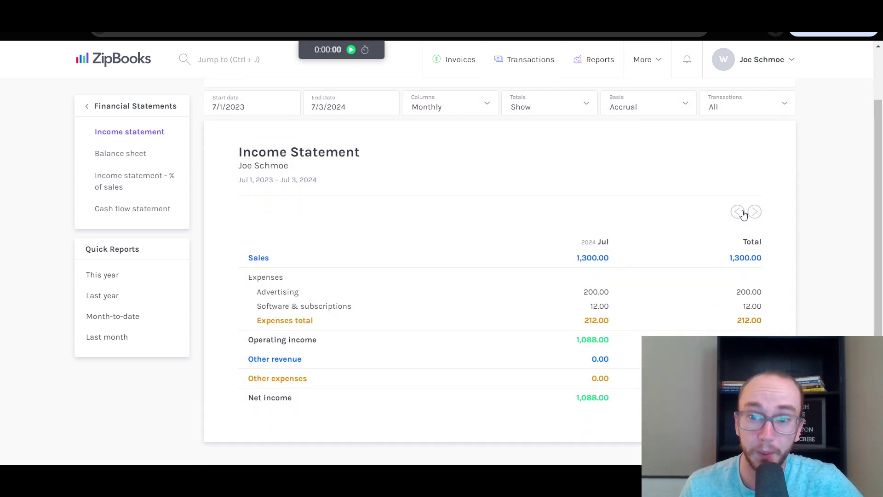
scroll(371, 184, up, 1)
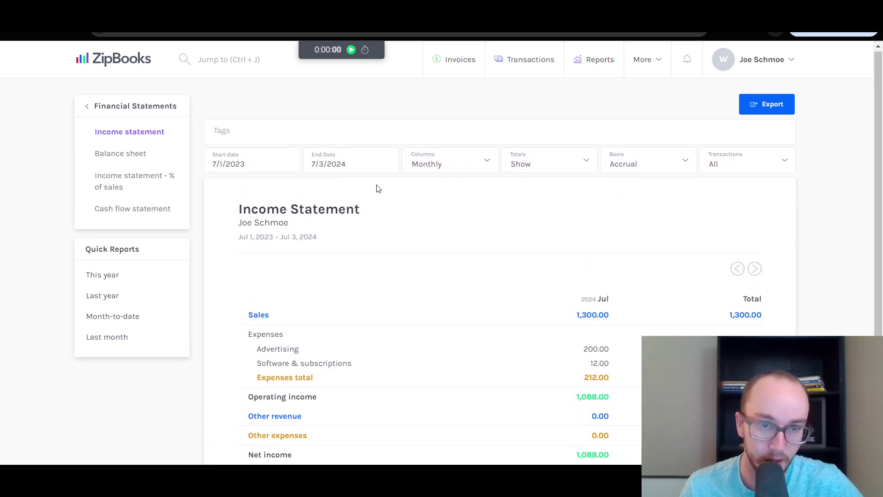
- Compare the income statement with its columns set to Total, Quarterly and finally Yearly
click(467, 155)
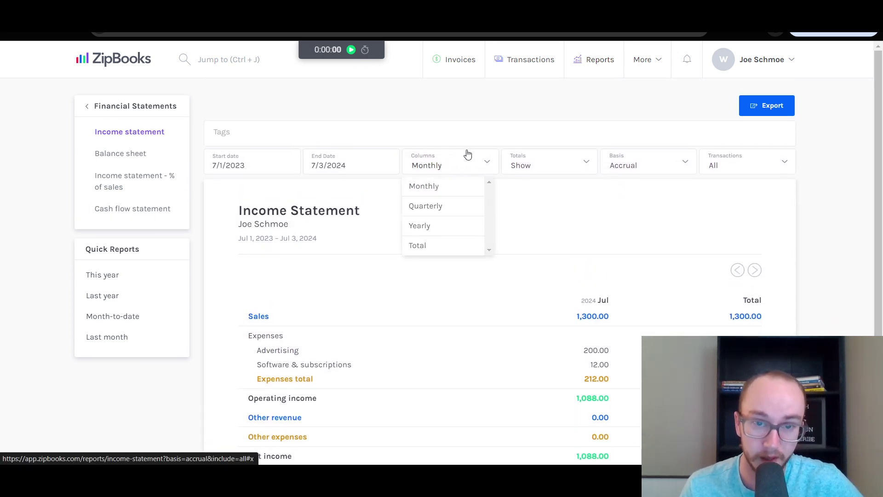
click(439, 245)
scroll(481, 262, down, 1)
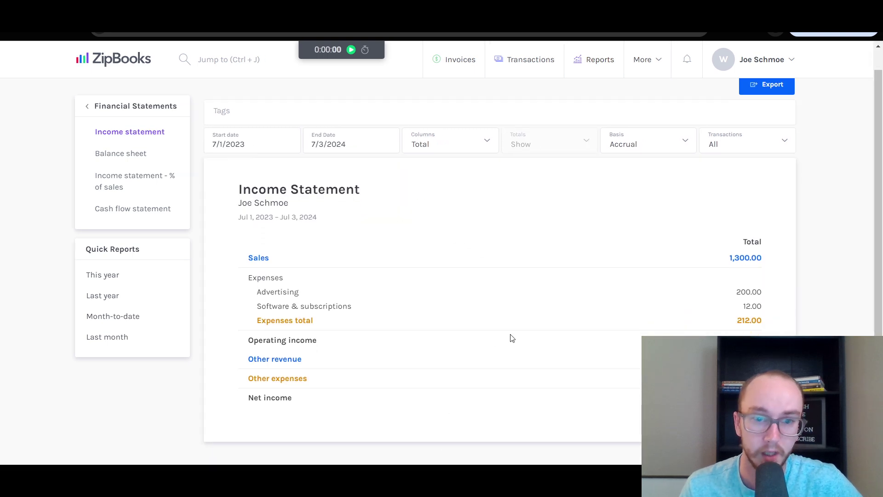
click(477, 151)
click(451, 186)
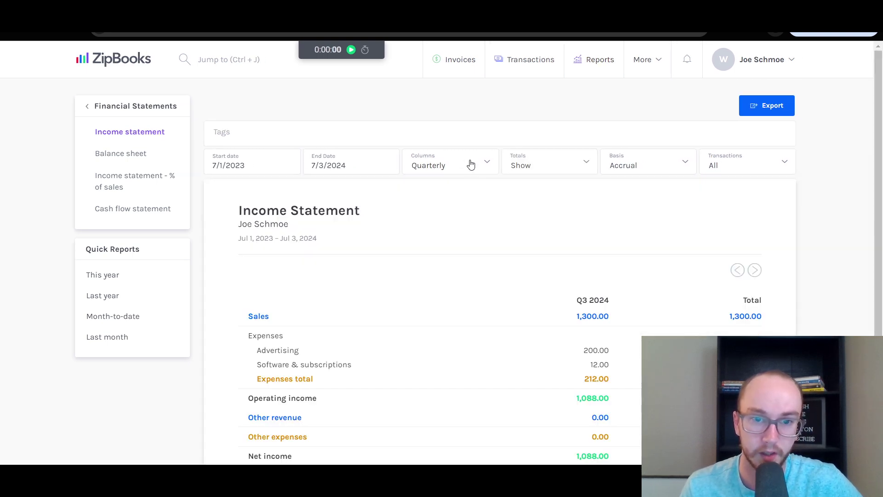
click(471, 164)
click(457, 227)
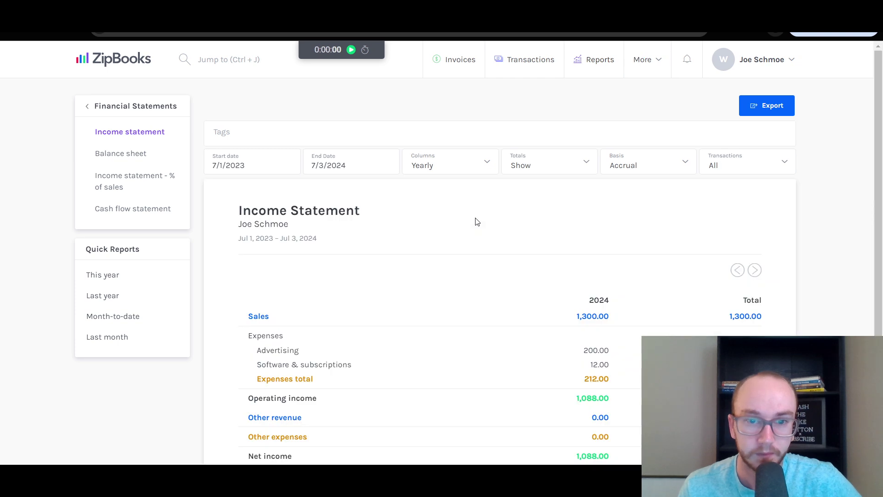
- Switch the income statement's columns back to Quarterly, examine the figures, and return the columns to Yearly
click(458, 162)
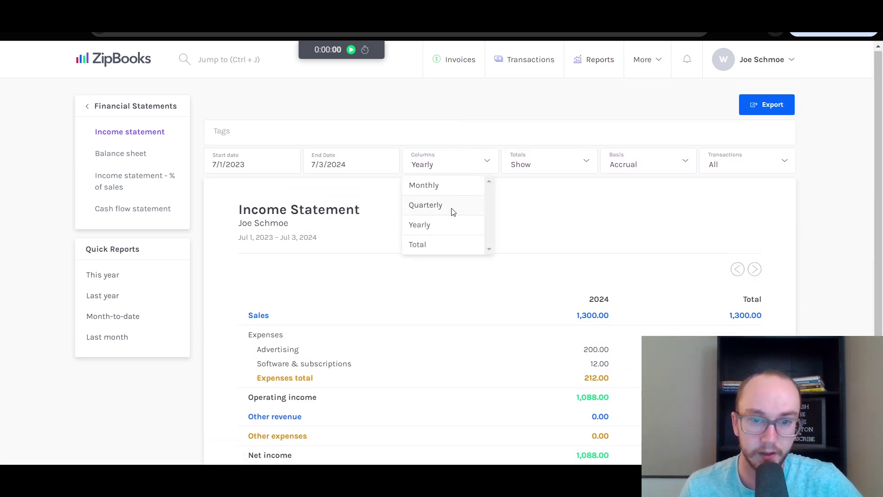
click(451, 211)
scroll(449, 125, down, 1)
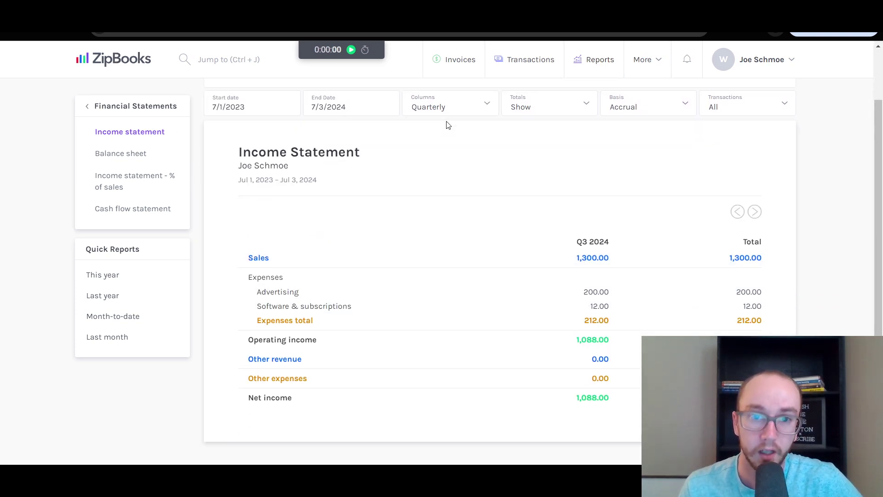
click(450, 114)
click(445, 171)
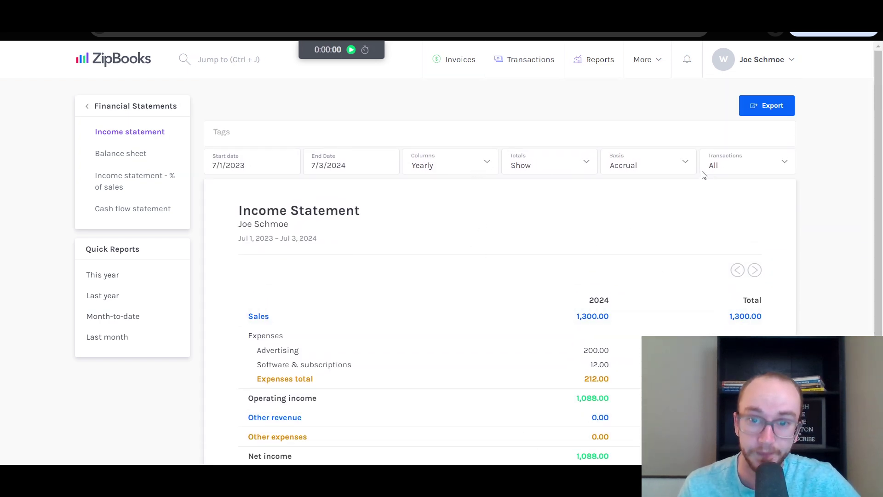
- Set the income statement's accounting basis to Cash and review the Accrual and Cash choices
click(683, 167)
click(661, 207)
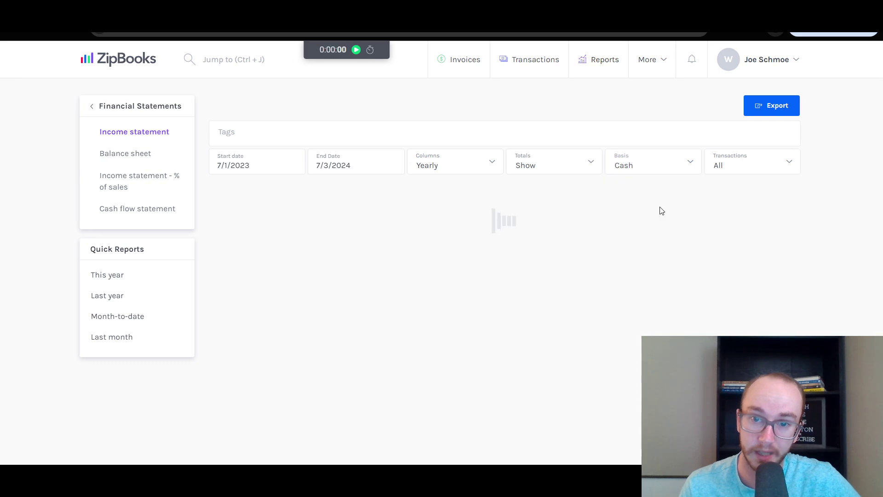
click(662, 171)
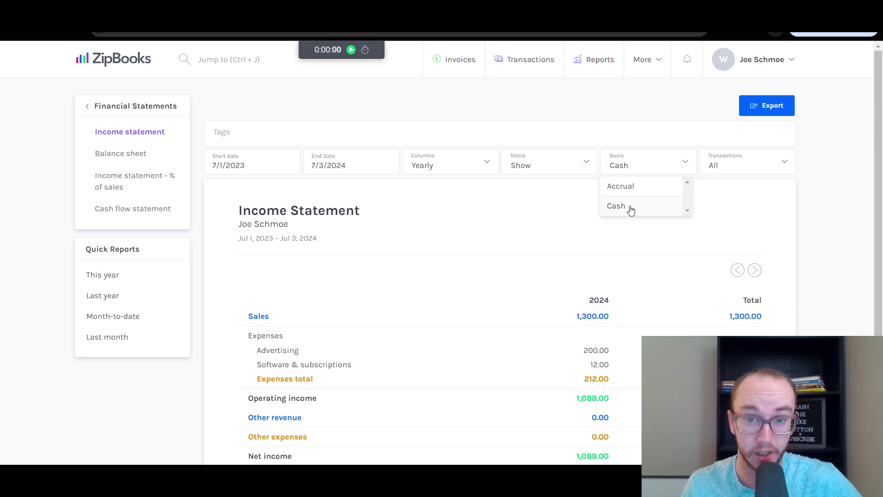
click(573, 220)
click(641, 171)
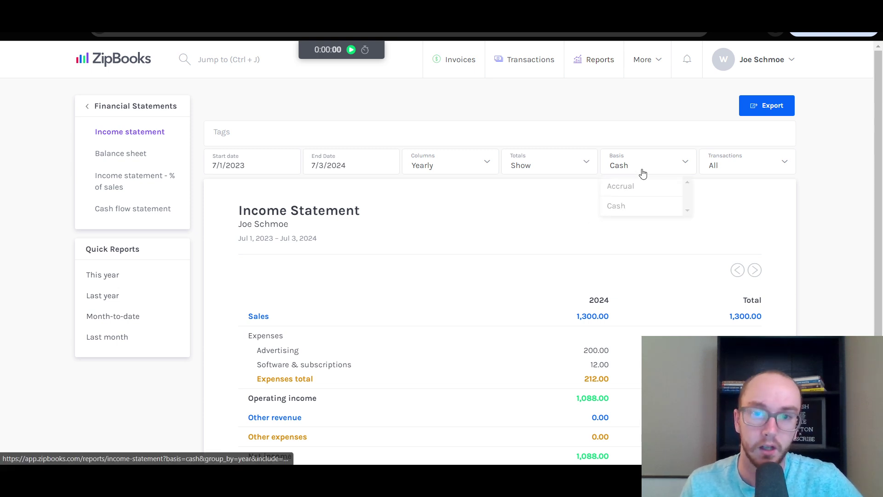
- Check the income statement's Transactions filter choices, leave it on All, and look at the end date setting
click(772, 175)
click(774, 164)
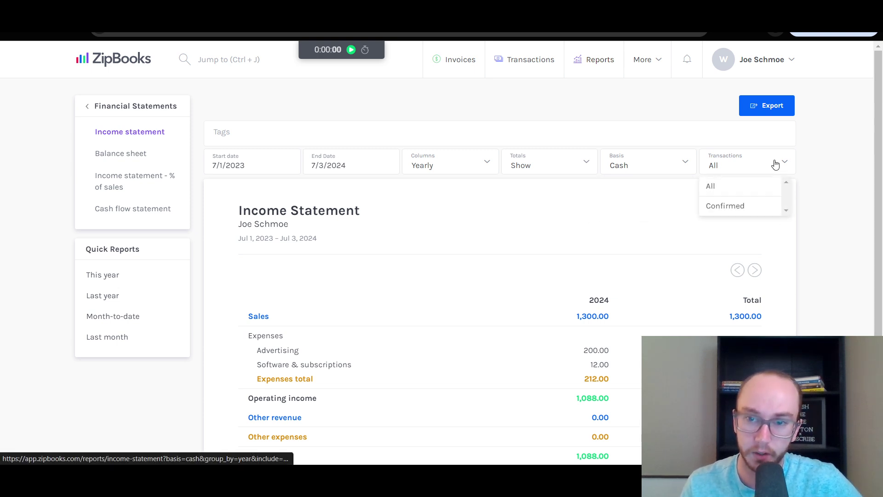
scroll(759, 198, down, 1)
scroll(757, 201, up, 1)
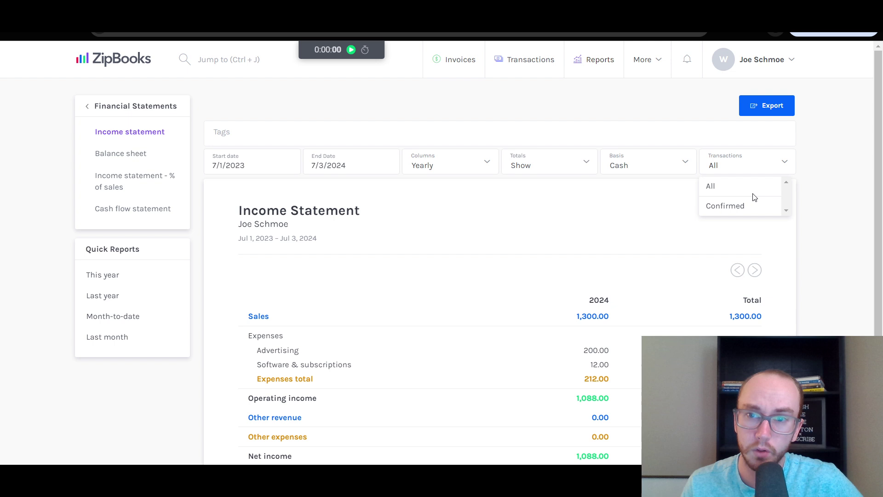
click(711, 185)
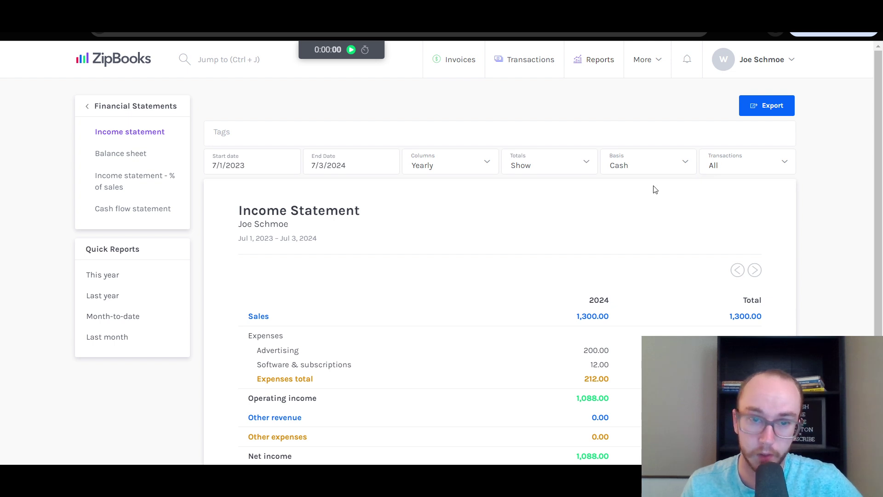
click(341, 166)
click(465, 184)
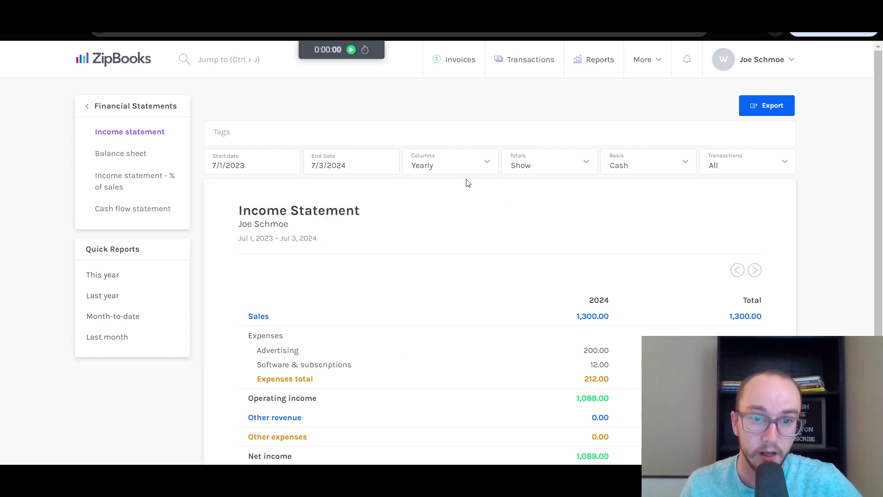
- View the income statement with Total columns, set the columns to Monthly and examine the figures
click(465, 171)
click(446, 244)
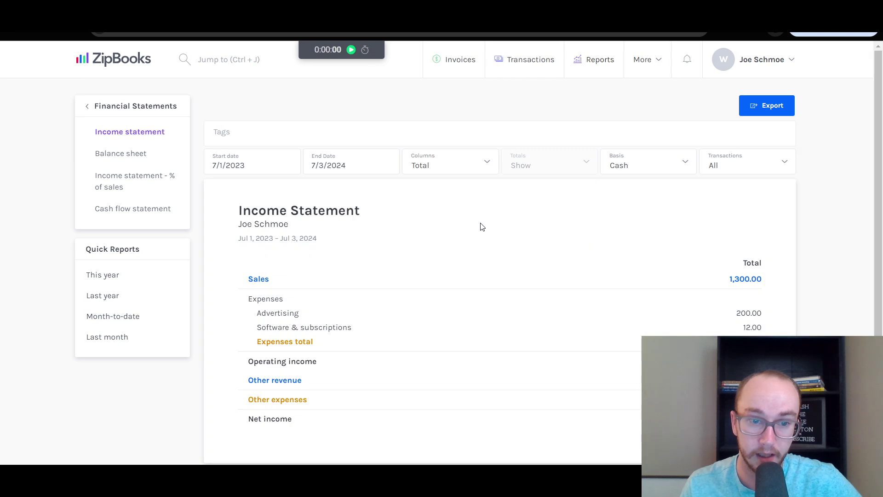
scroll(467, 231, down, 1)
scroll(460, 194, up, 1)
click(458, 170)
click(458, 187)
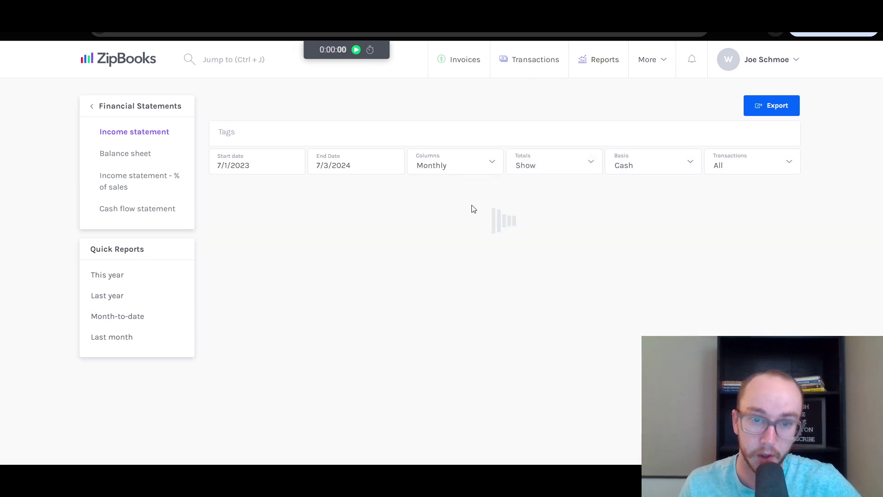
scroll(396, 228, down, 1)
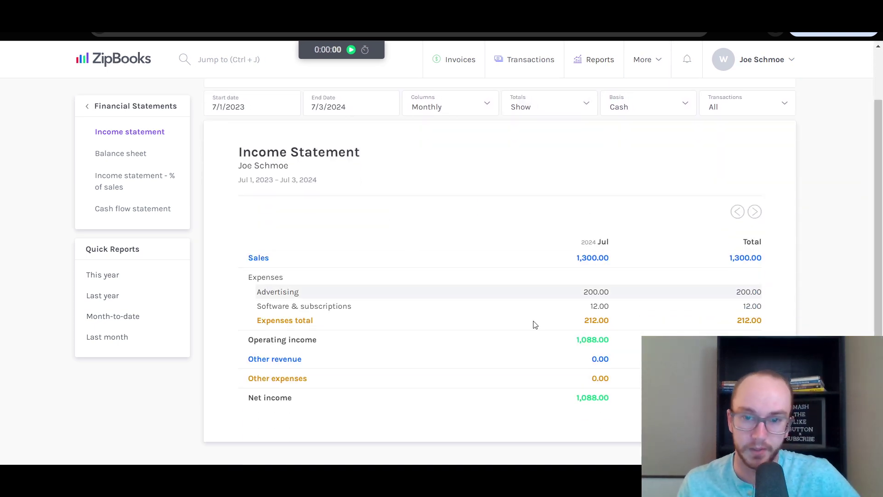
- View the balance sheet, then open the Income Statement - % of Sales report and examine its figures
scroll(460, 237, up, 1)
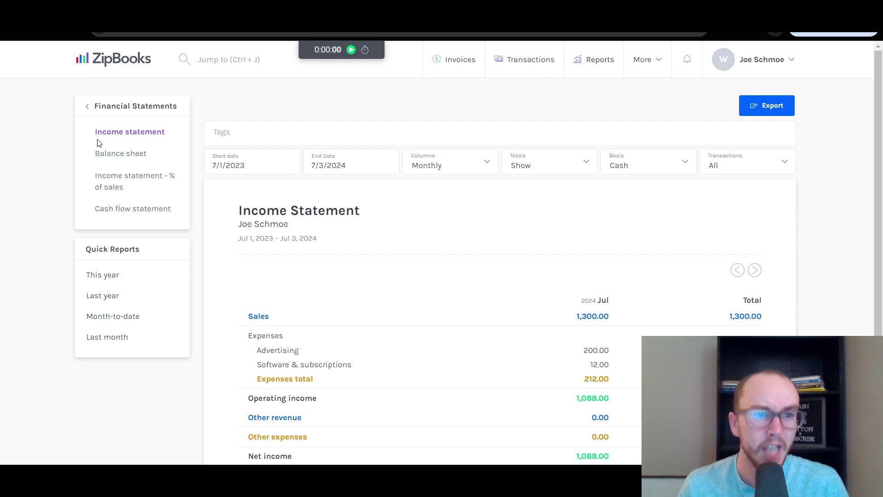
click(128, 162)
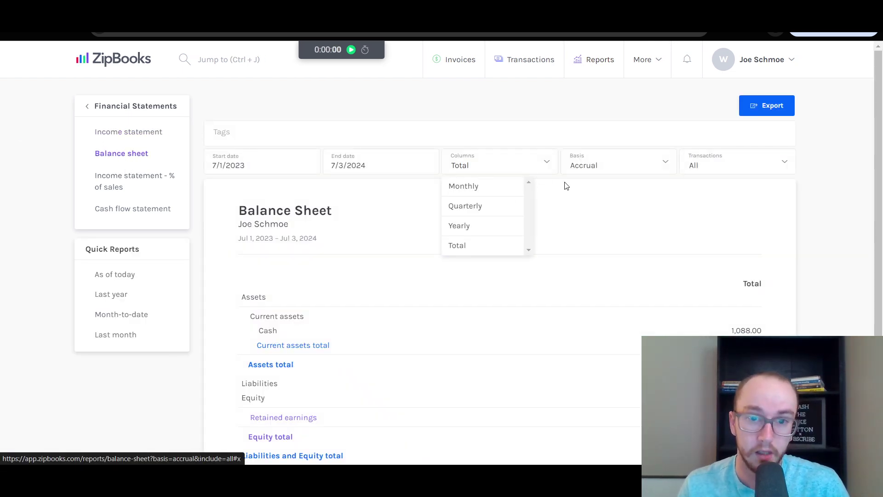
click(137, 186)
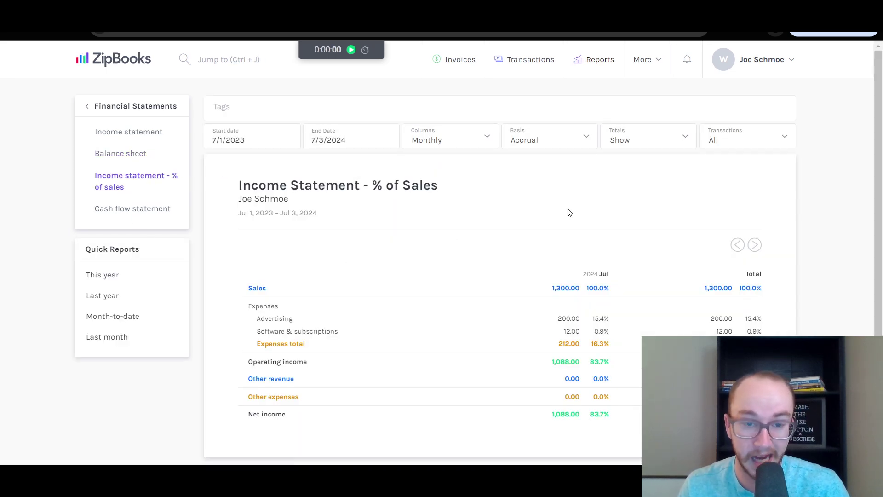
scroll(614, 219, down, 1)
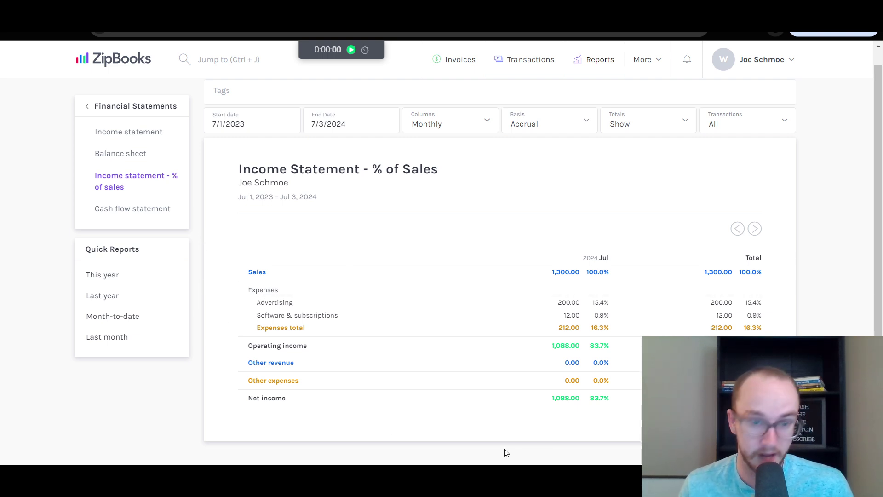
- Open the cash flow statement and review its operating, investing and financing sections, including accounts receivable and payable
click(138, 212)
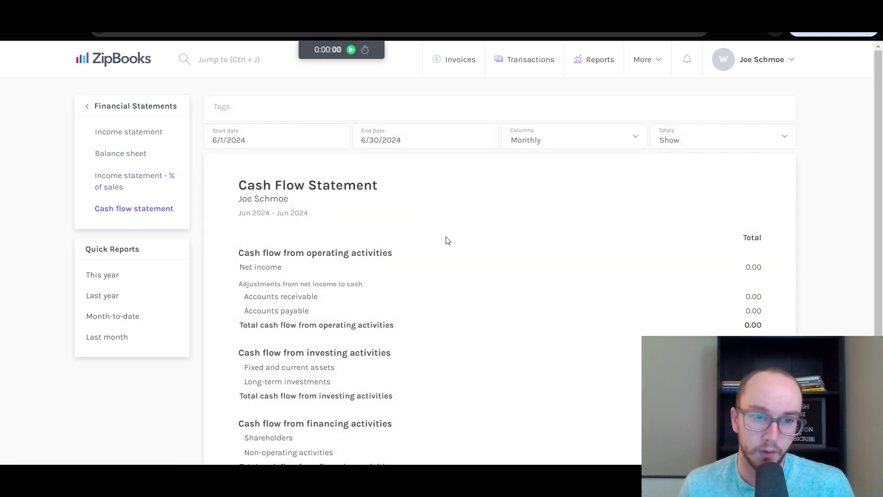
scroll(515, 314, down, 2)
scroll(292, 414, up, 3)
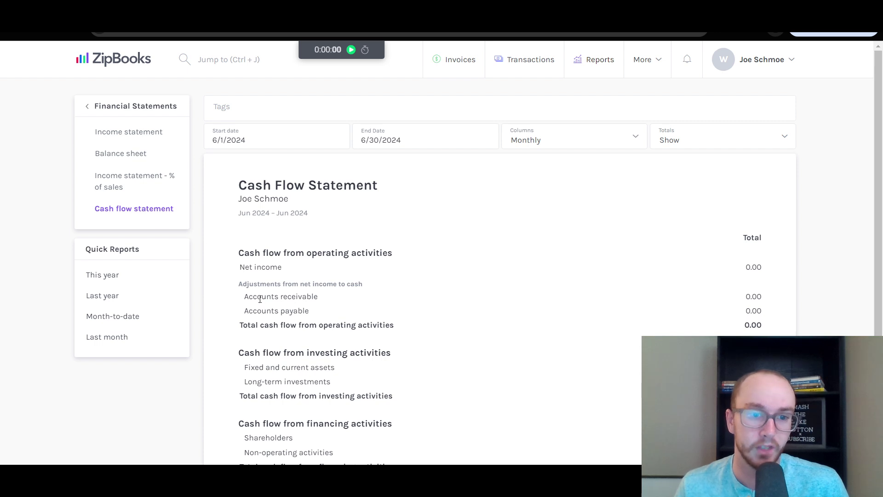
drag(260, 299, 315, 324)
click(292, 309)
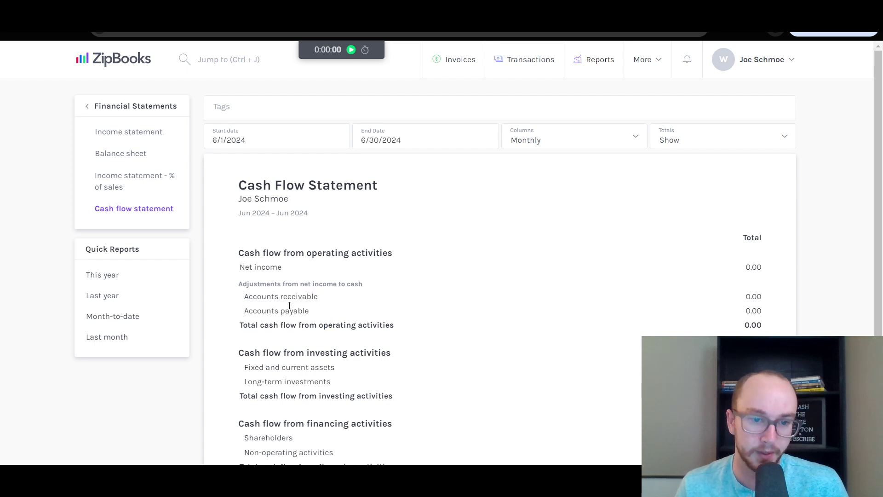
- Return to the income statement and try its Month-to-date, Last month and This year quick reports
click(114, 135)
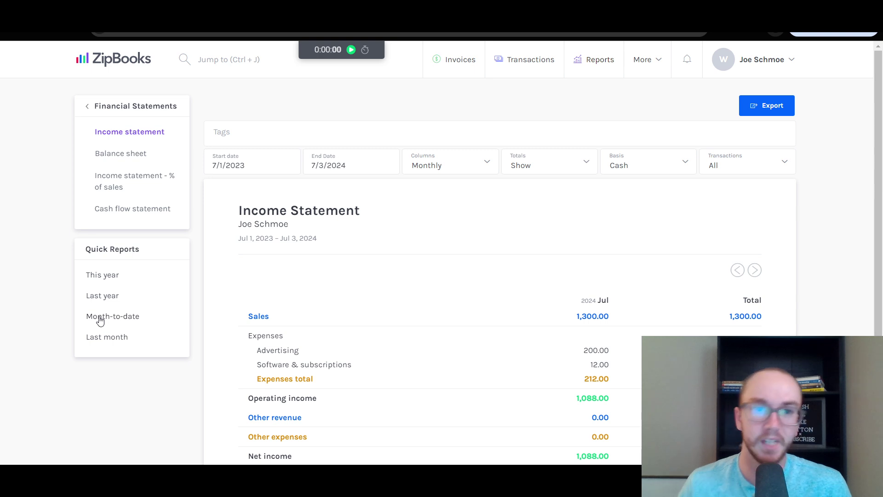
click(100, 317)
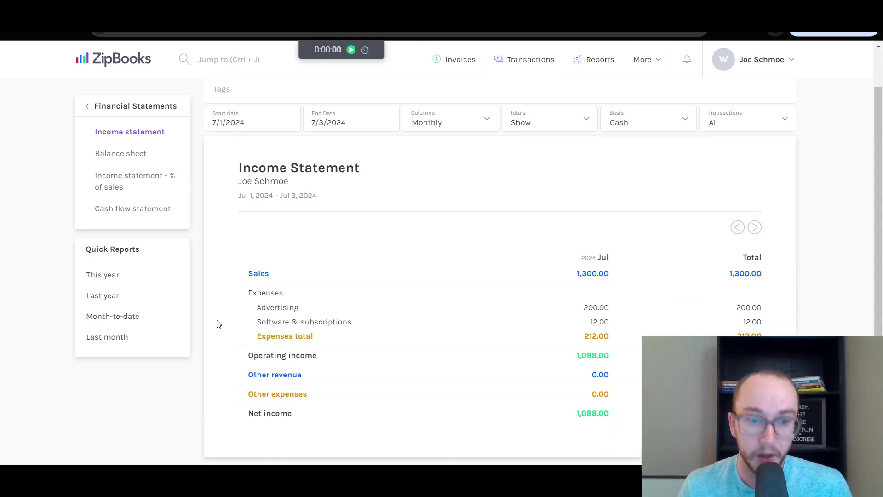
click(113, 339)
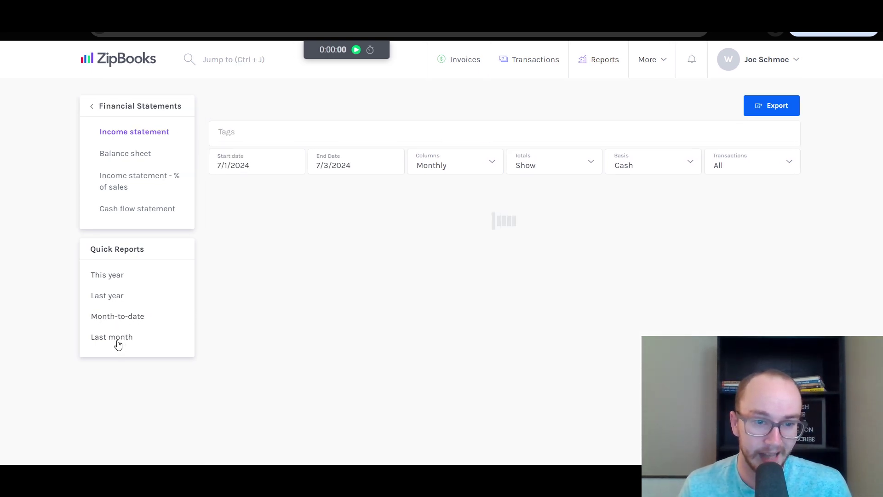
click(105, 275)
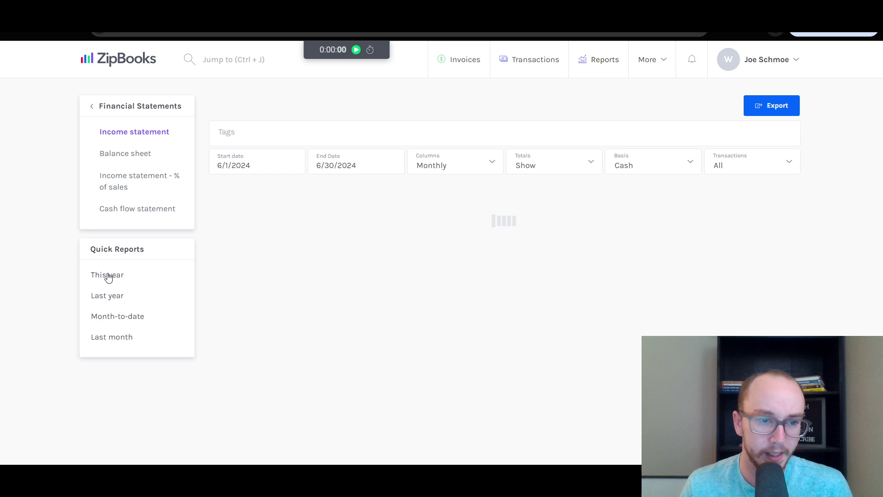
click(115, 301)
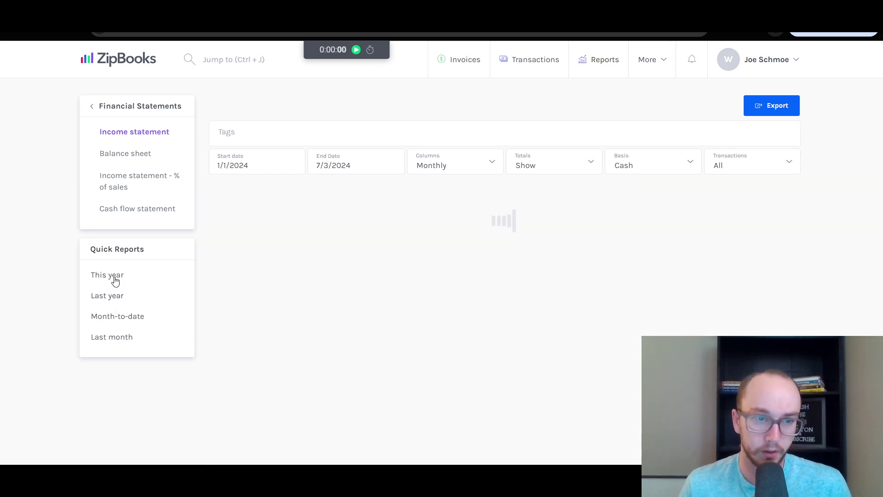
- Leave the income statement, view the overview of all report groups, and return to the main Home navigation
click(92, 108)
click(92, 107)
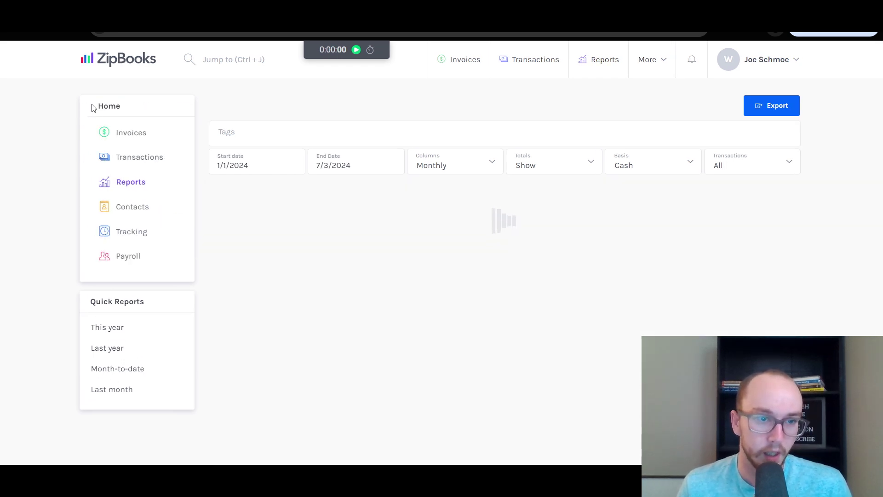
click(130, 183)
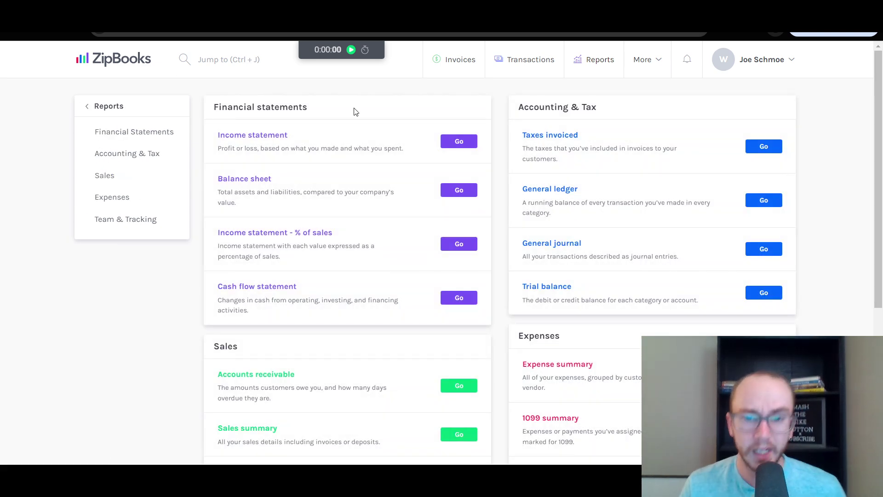
click(88, 114)
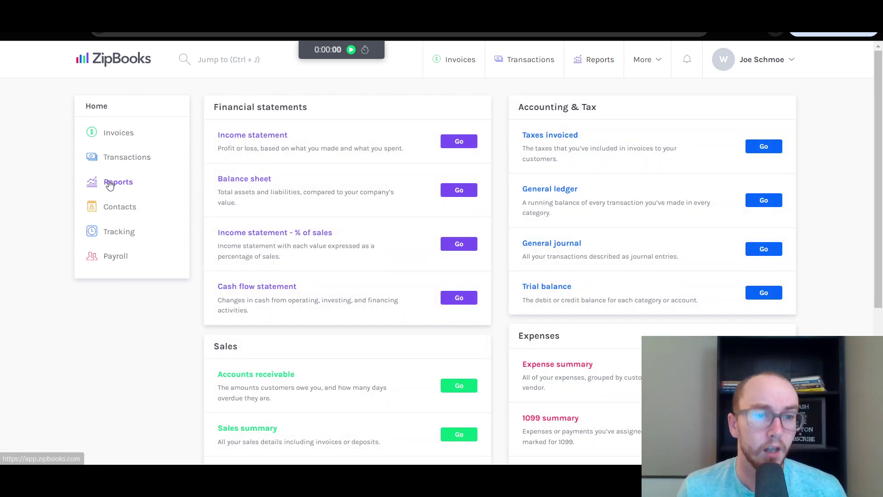
- Open Contacts, inspect the fields of the new contact form, and close the form without saving
click(125, 209)
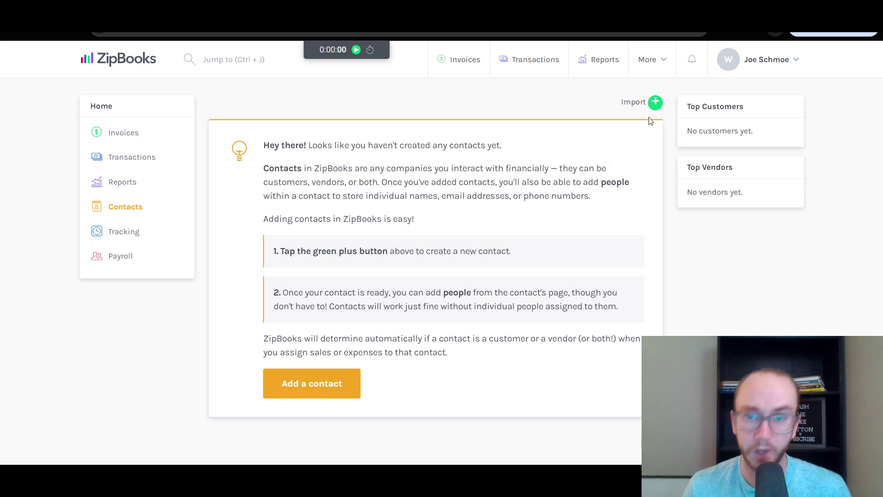
click(655, 102)
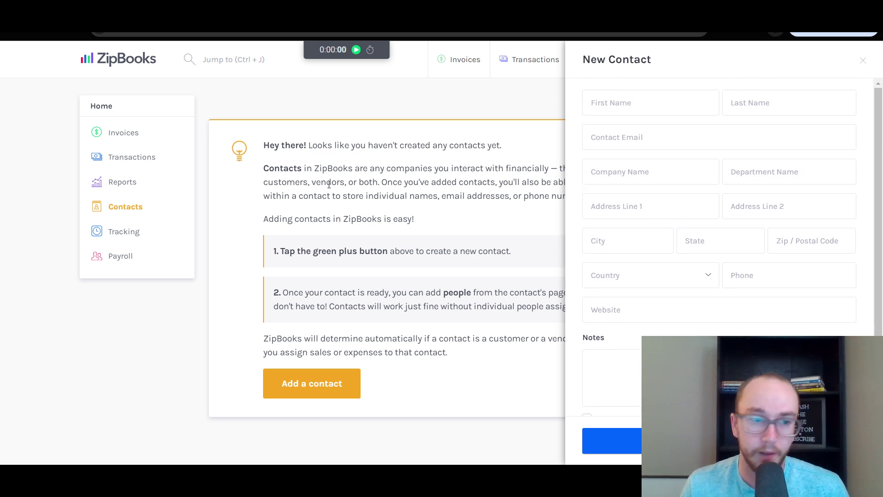
click(863, 60)
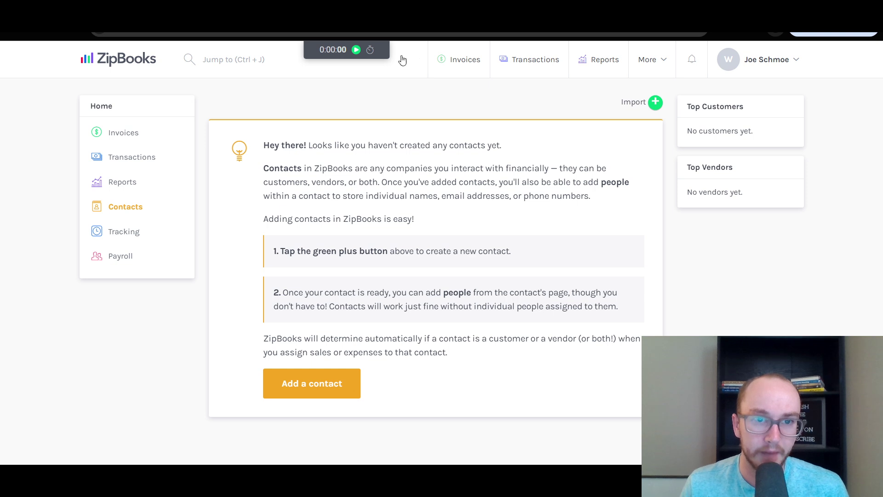
- View the time tracking page, then open Payroll and read about the Gusto integration
click(131, 235)
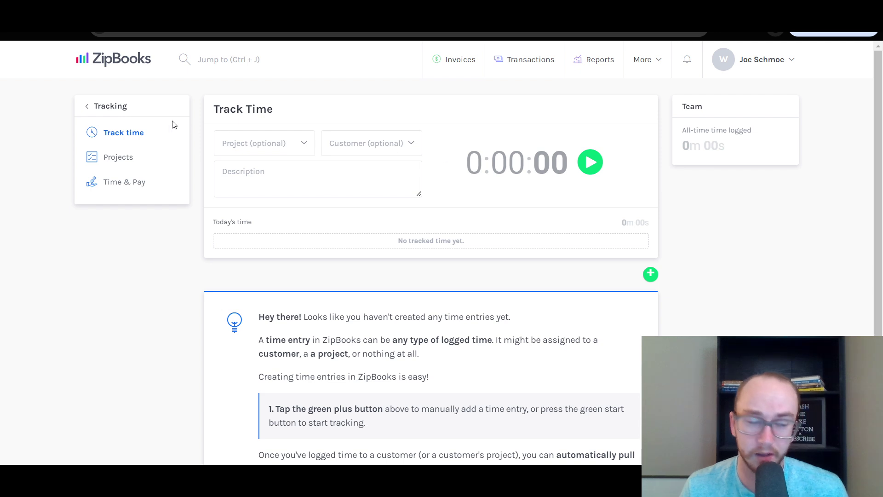
click(91, 108)
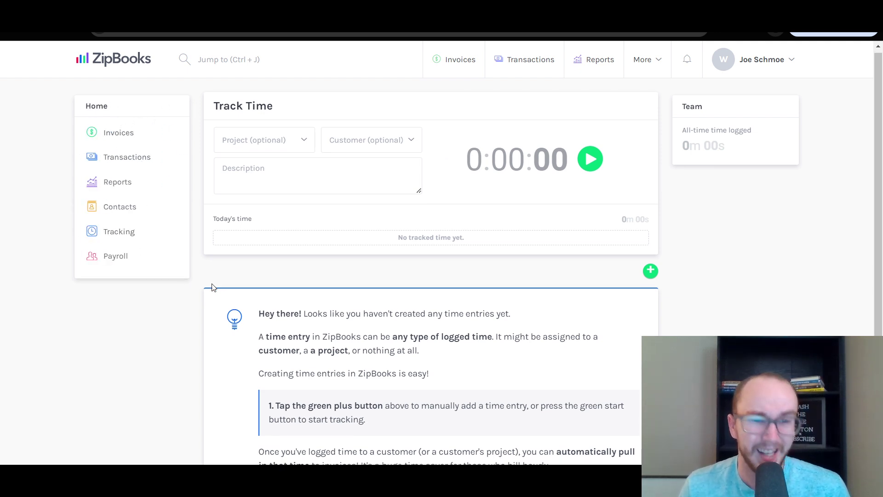
click(118, 260)
scroll(361, 282, down, 3)
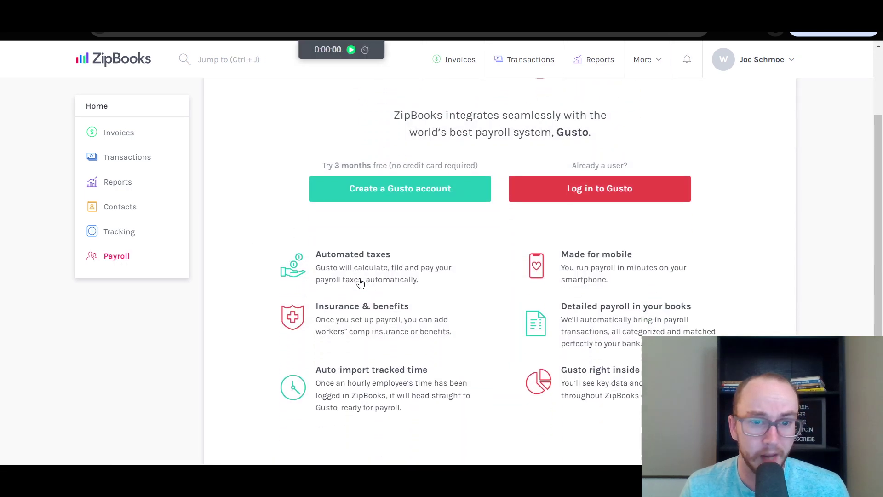
scroll(362, 284, up, 3)
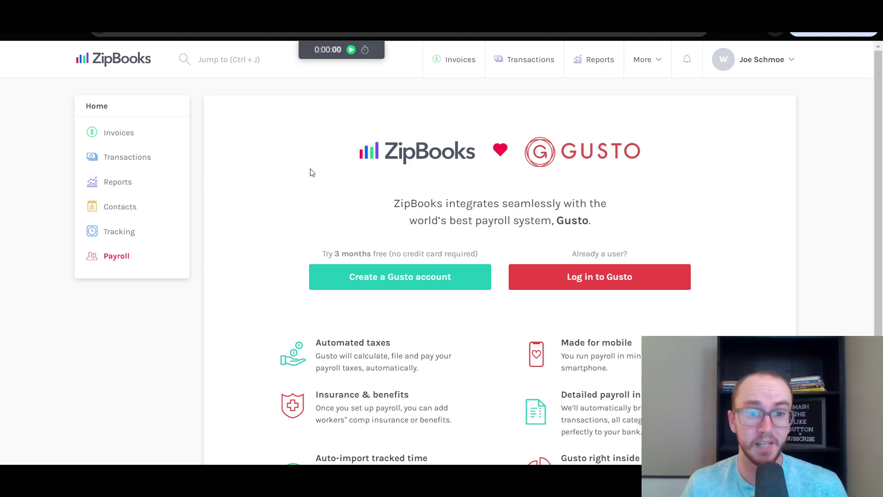
- Return to the home dashboard and look over its financial performance and expense charts
click(107, 110)
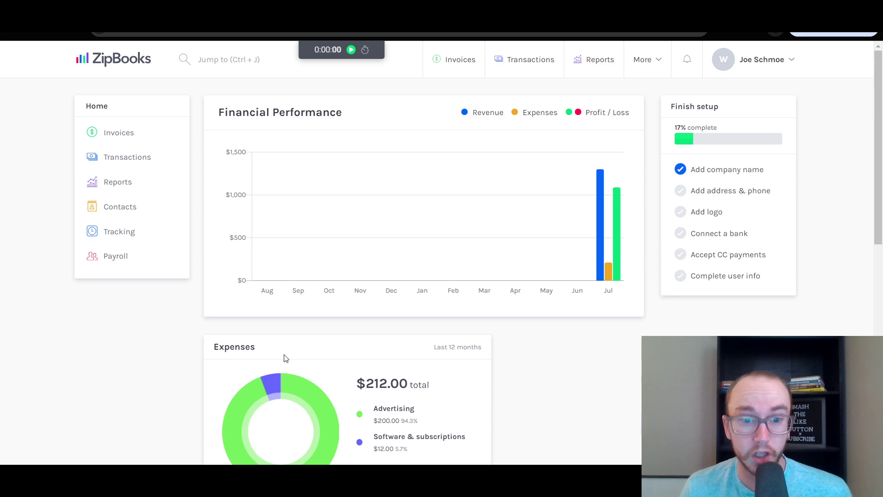
scroll(339, 292, down, 5)
scroll(423, 304, up, 5)
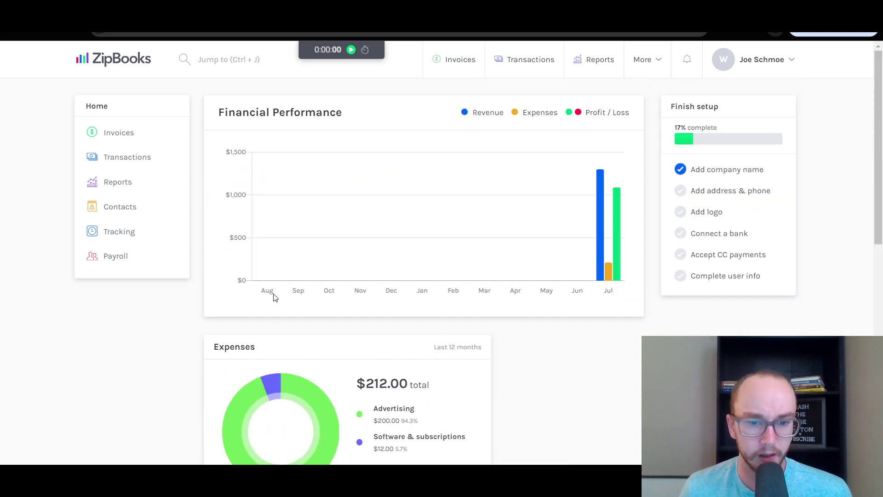
- Start a new invoice and review its customer, task, item, terms and totals sections
click(119, 132)
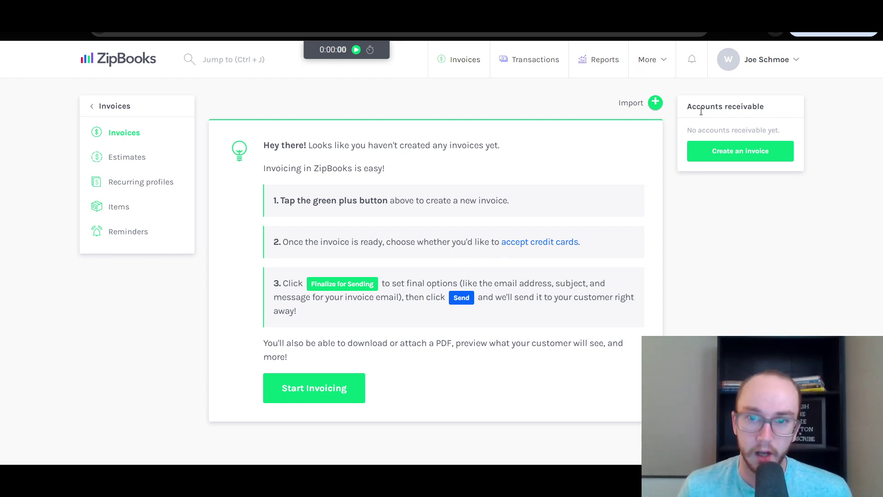
click(655, 103)
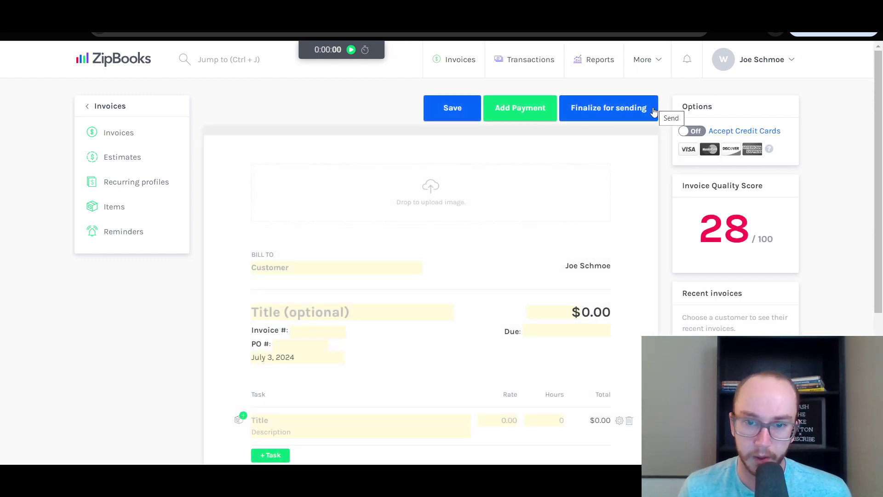
scroll(645, 272, down, 5)
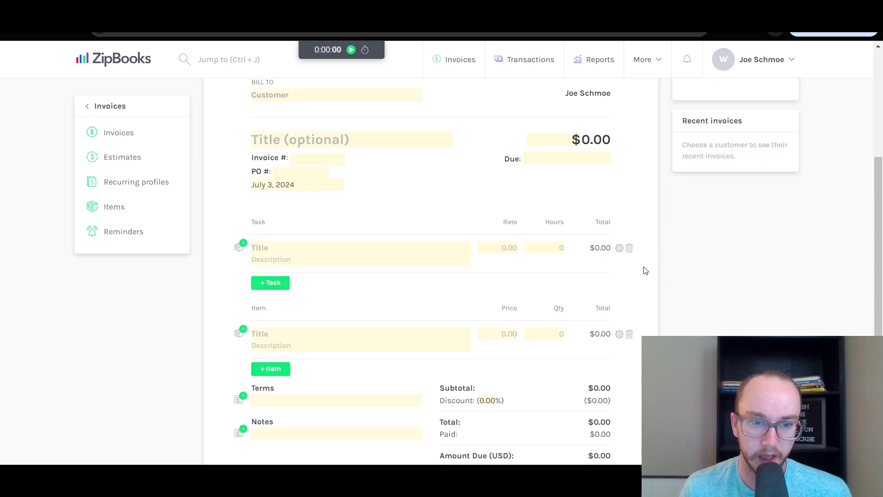
scroll(491, 304, up, 3)
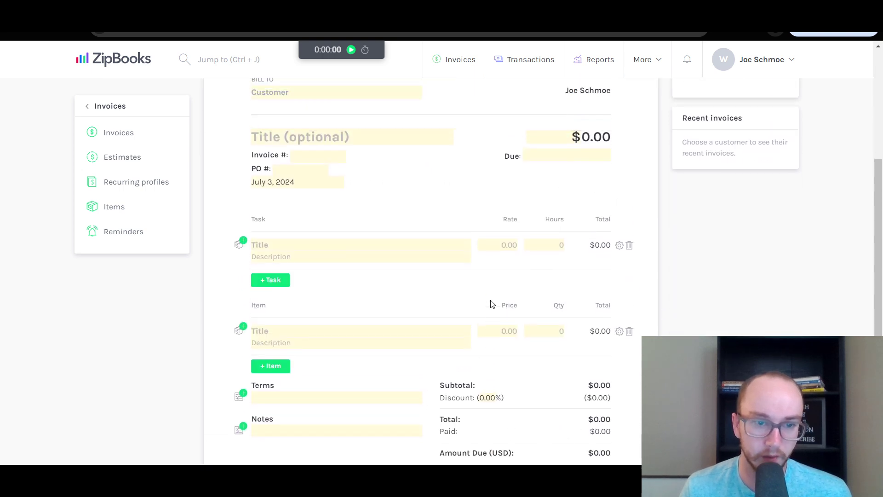
scroll(312, 197, up, 3)
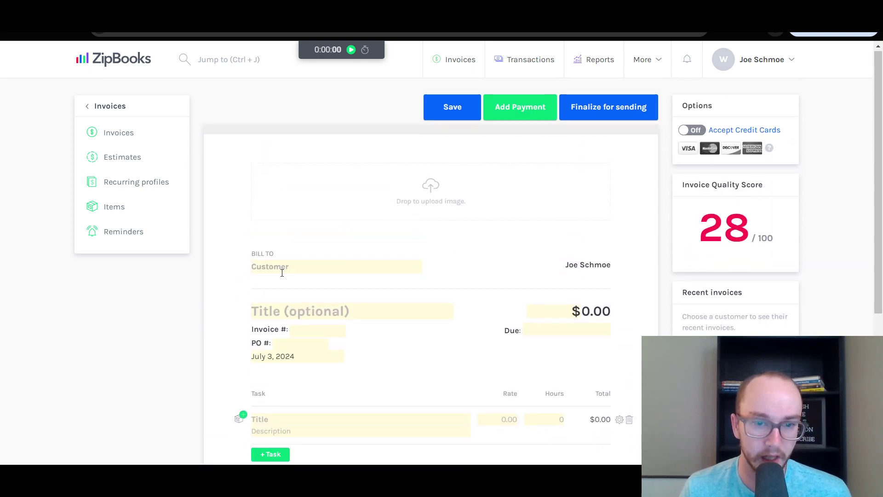
click(265, 265)
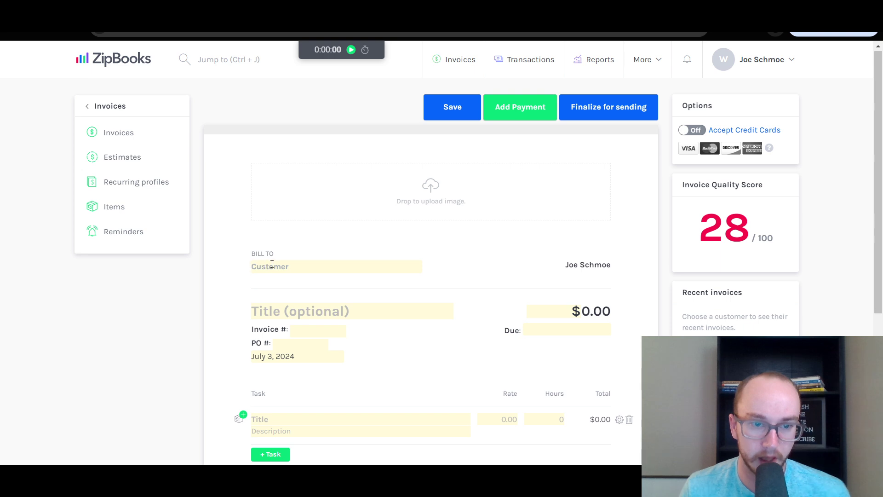
text(joe)
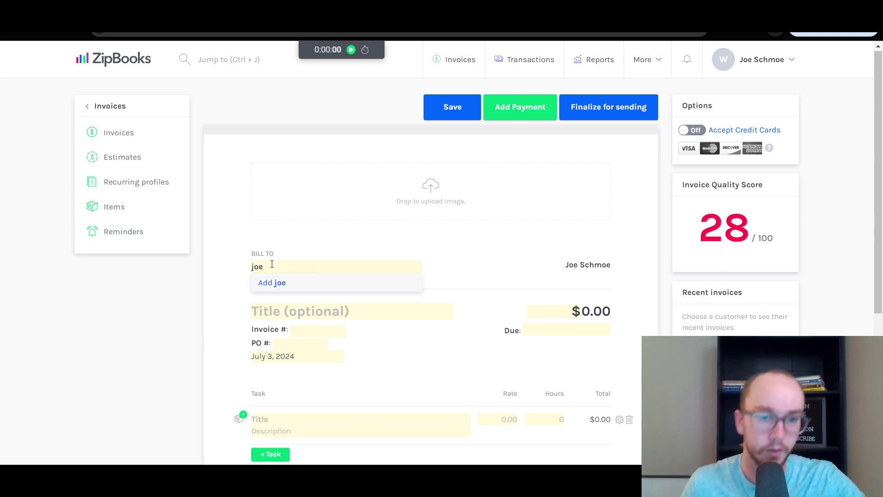
key(BackSpace)
key(BackSpace)
key(BackSpace)
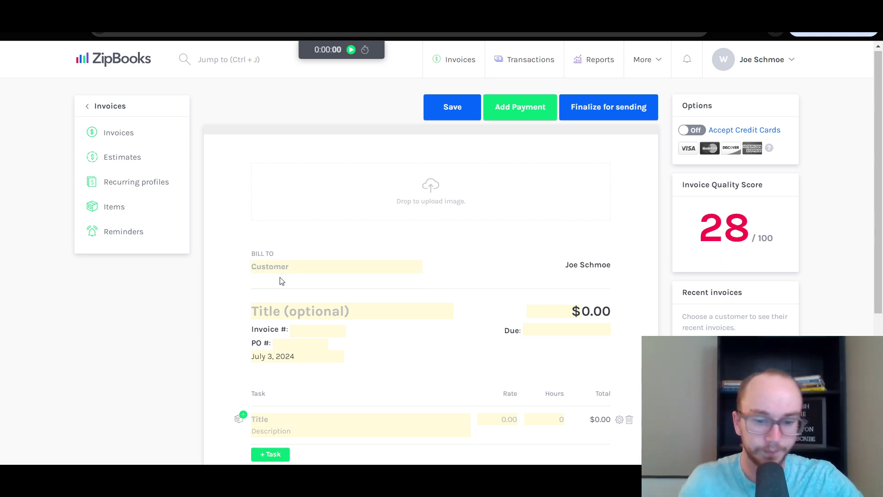
- Enter the customer's name in the invoice's Bill To field, add it as a new contact, and save that contact
text(joe)
click(278, 282)
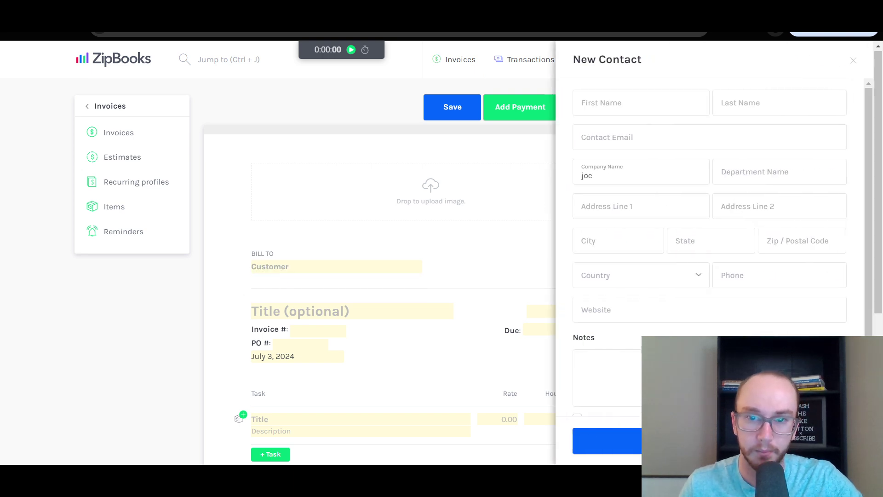
click(607, 441)
- Title the invoice "Lawn service"
click(346, 313)
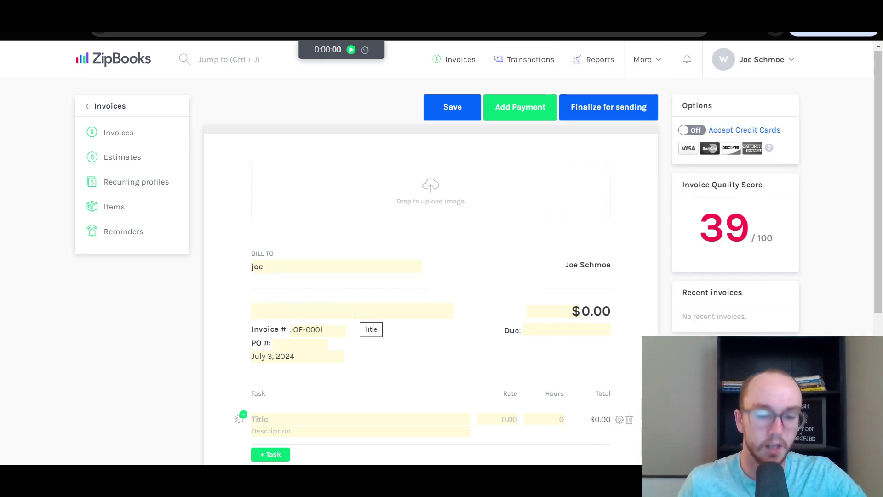
text(Law)
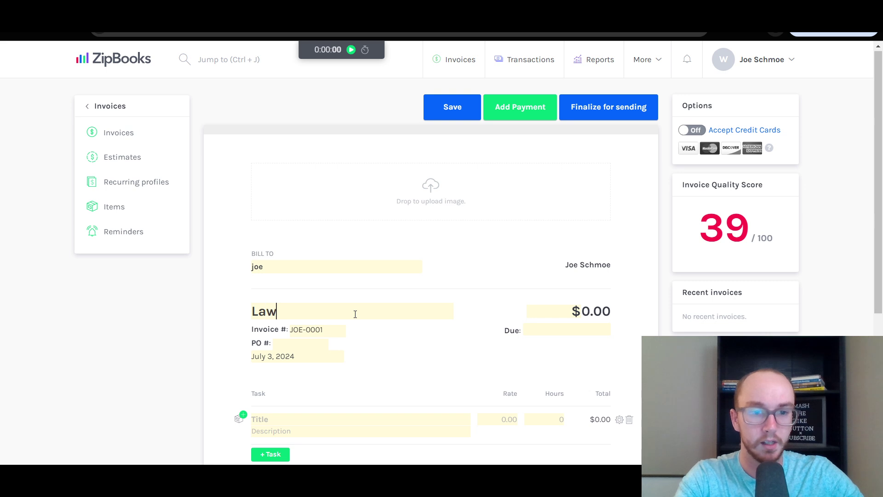
text(n service)
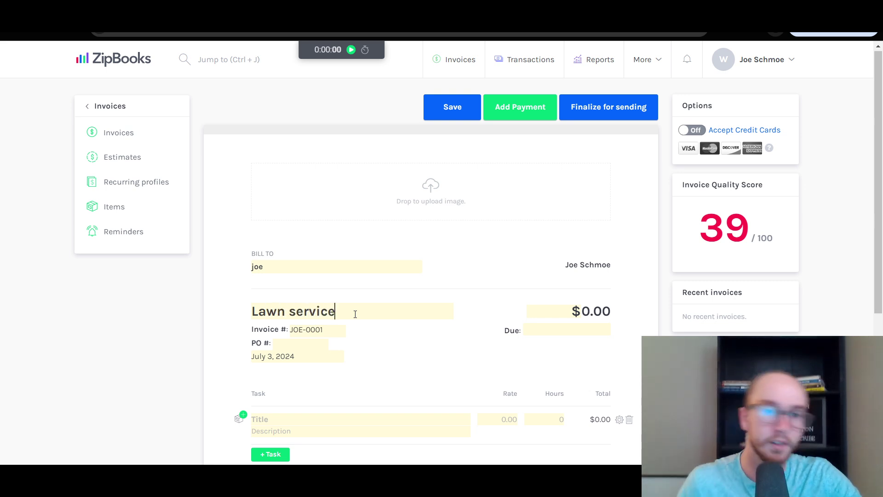
- Try to edit the invoice's total amount directly in its header
click(575, 310)
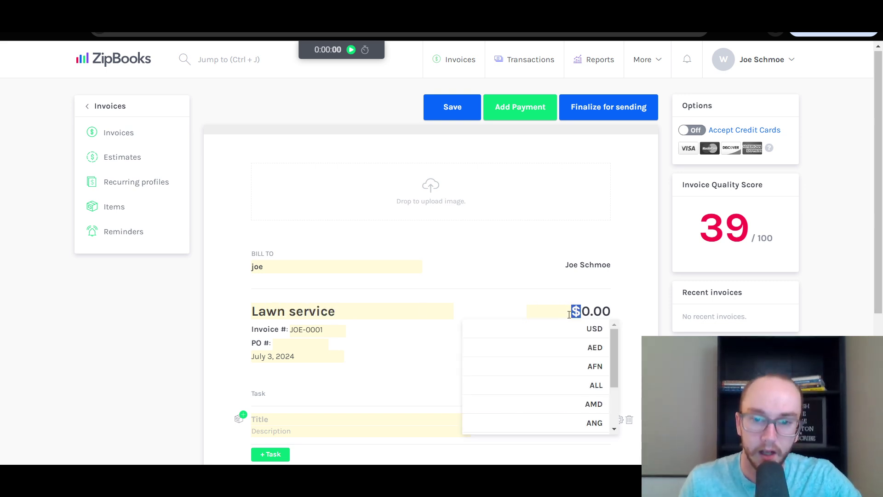
click(606, 314)
click(576, 313)
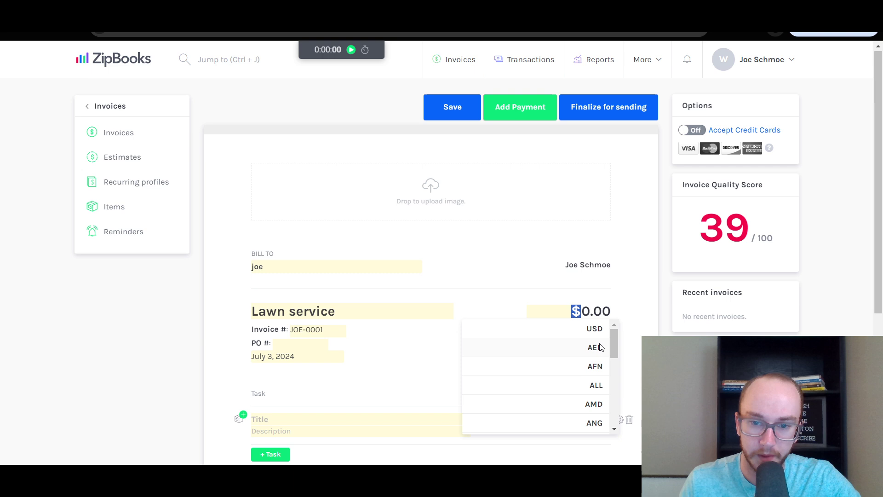
click(584, 311)
double_click(584, 312)
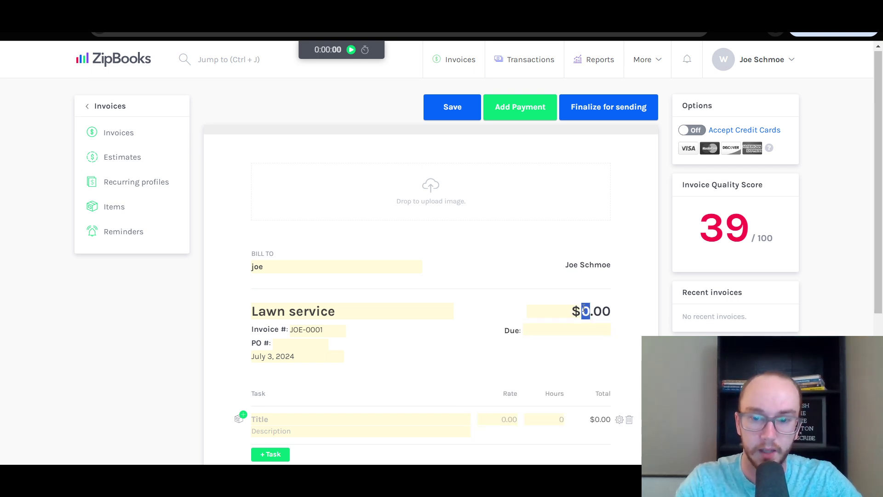
click(585, 310)
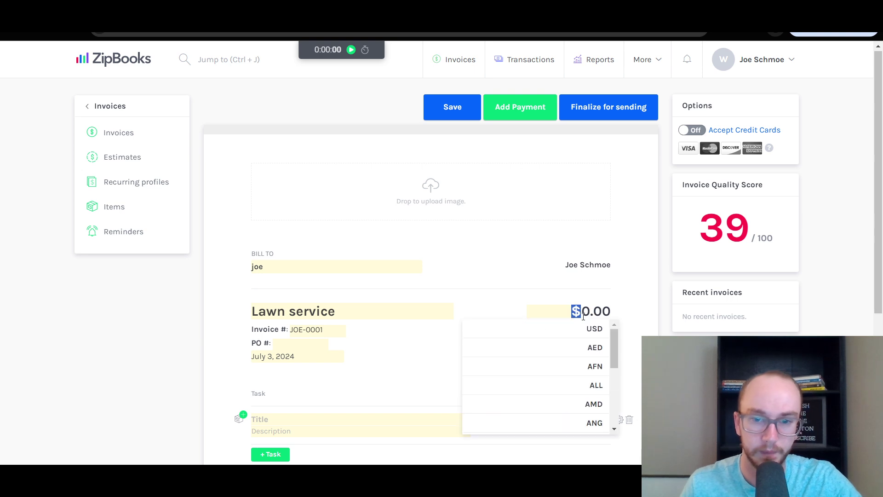
click(589, 311)
double_click(591, 311)
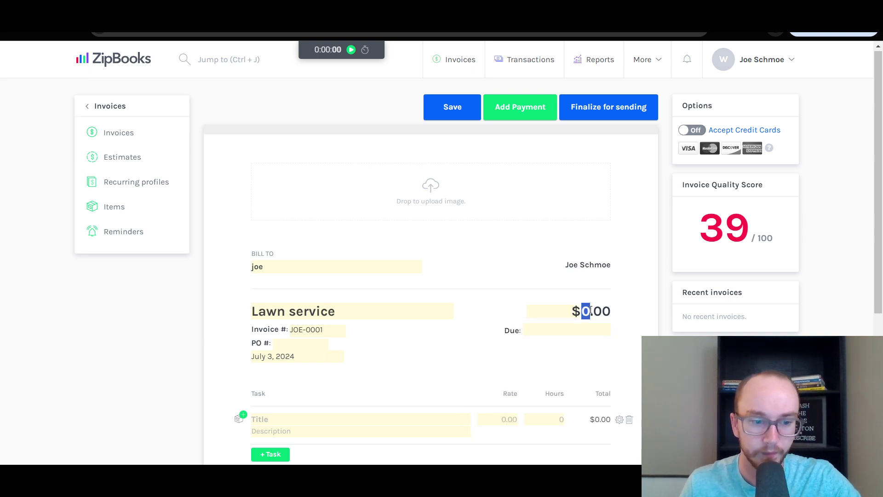
click(591, 311)
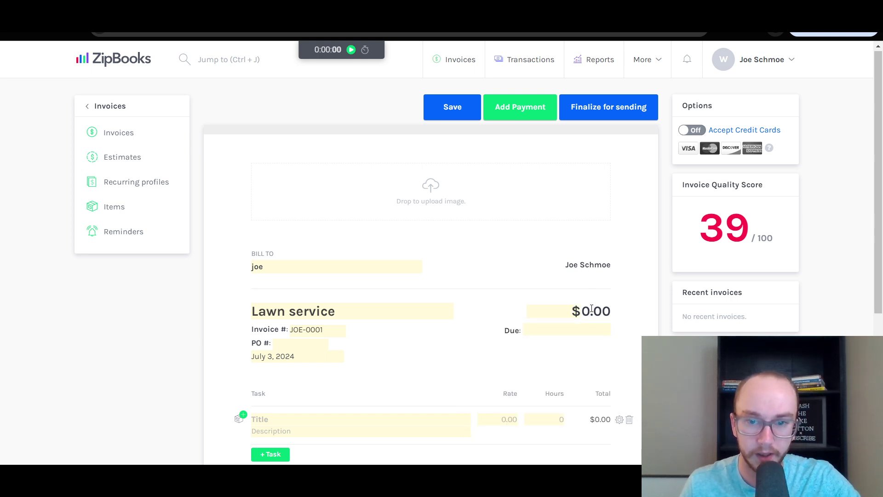
double_click(591, 311)
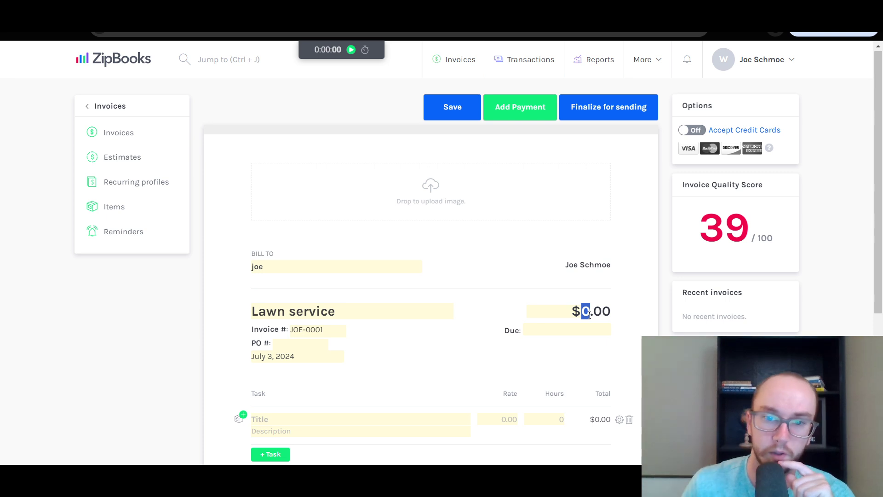
click(589, 313)
click(628, 300)
- Set the invoice's due date to July 3, 2024
click(593, 330)
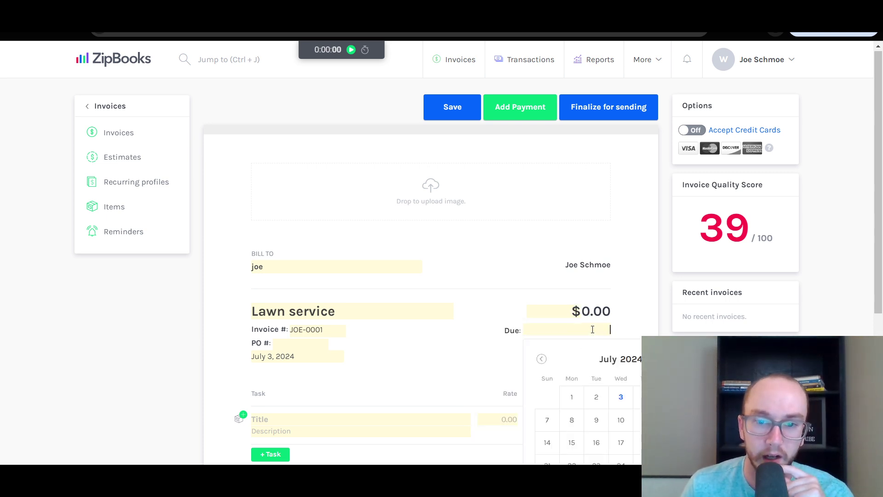
click(621, 397)
- Give the first task line a rate of 200 and set its hours to 3
scroll(629, 305, down, 3)
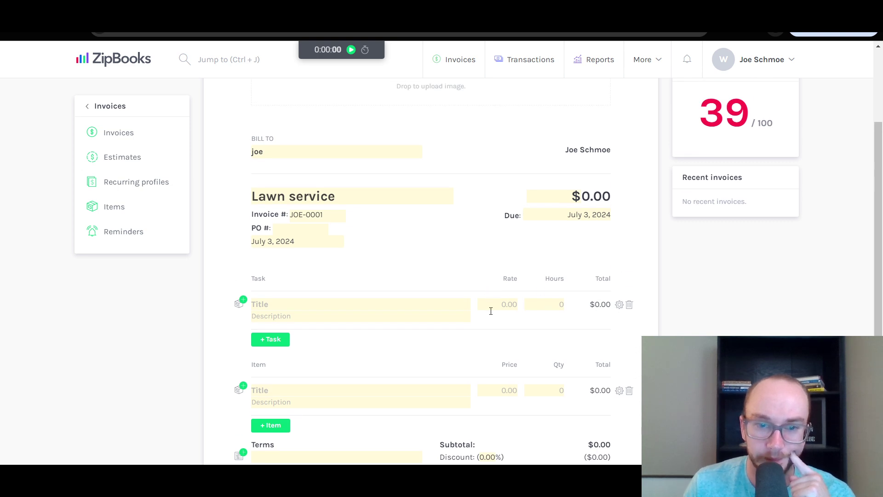
click(515, 303)
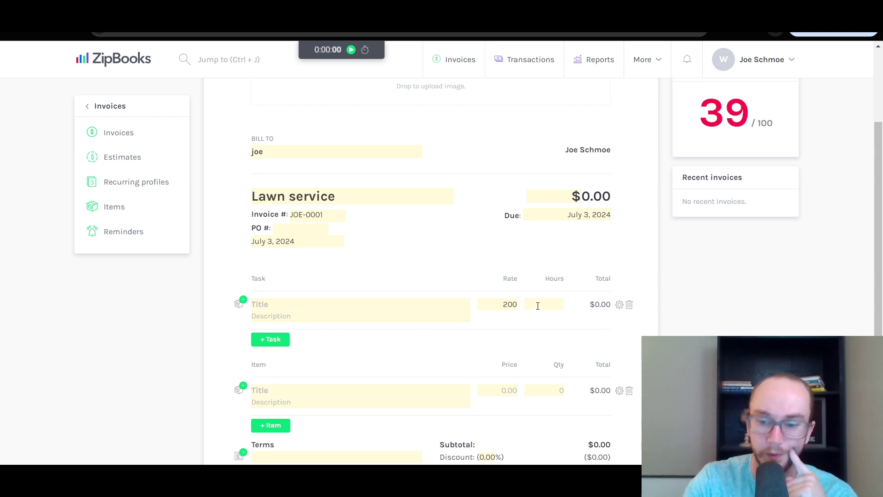
text(1)
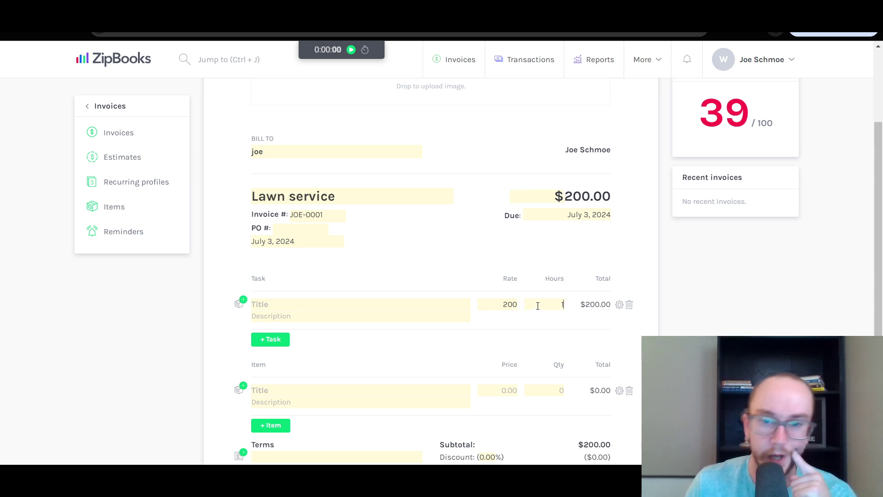
drag(562, 304, 582, 294)
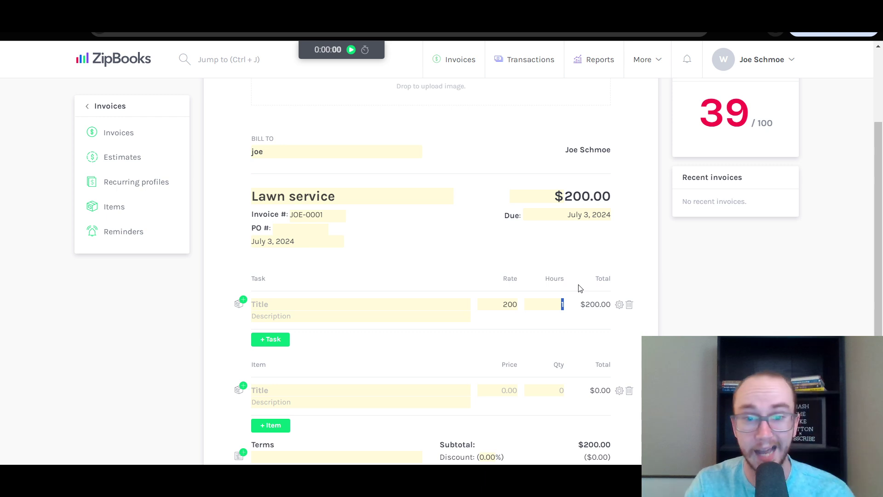
text(3)
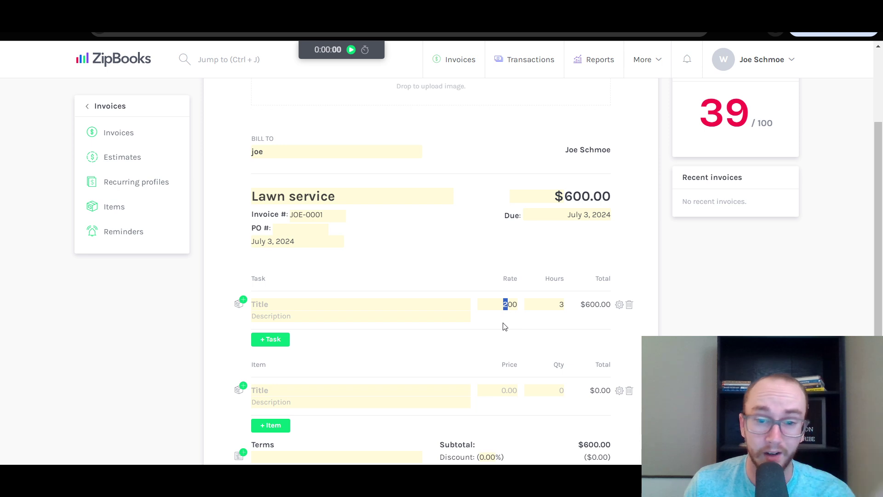
- Title the first task line "crazy lawn" and describe it as "chop tree"
click(330, 306)
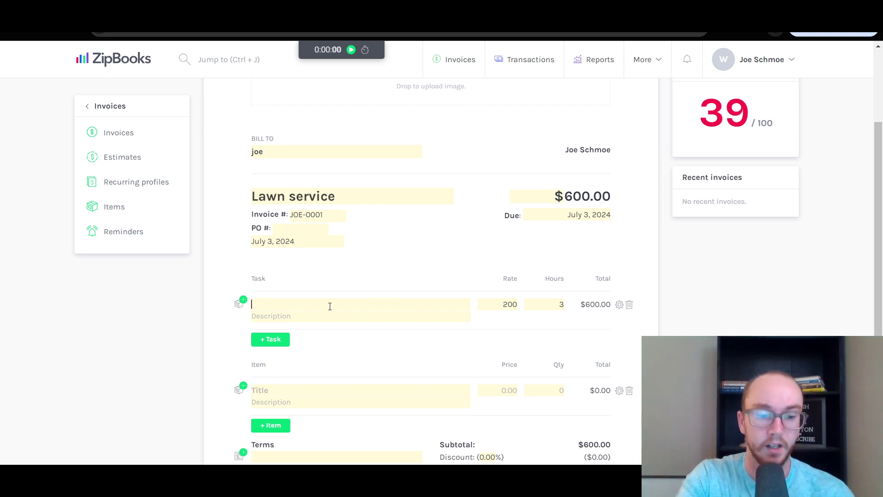
text(crazy lawn)
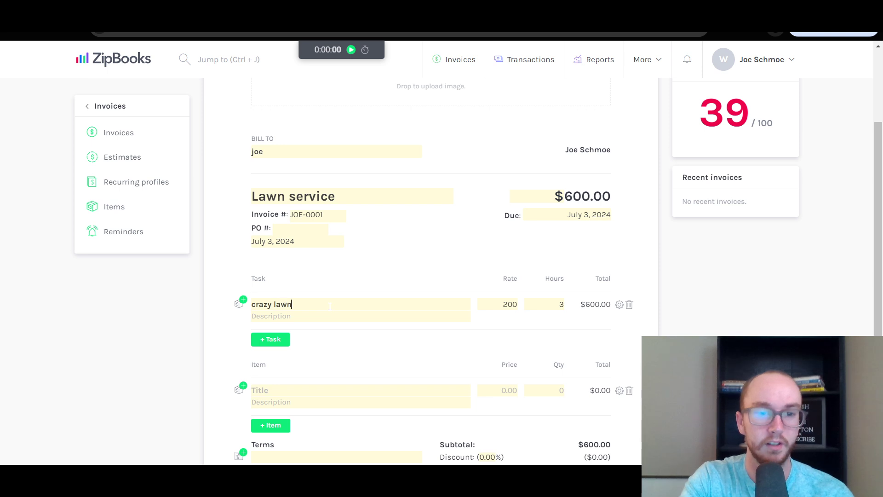
click(314, 317)
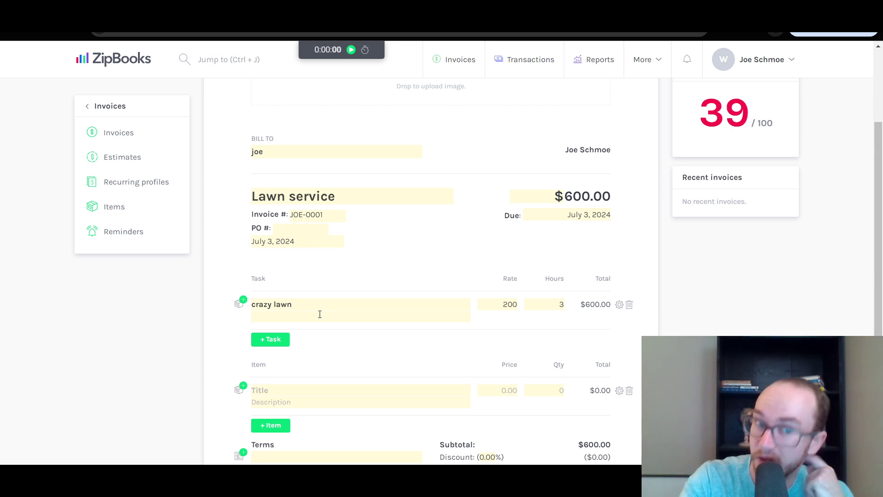
text(chop tree)
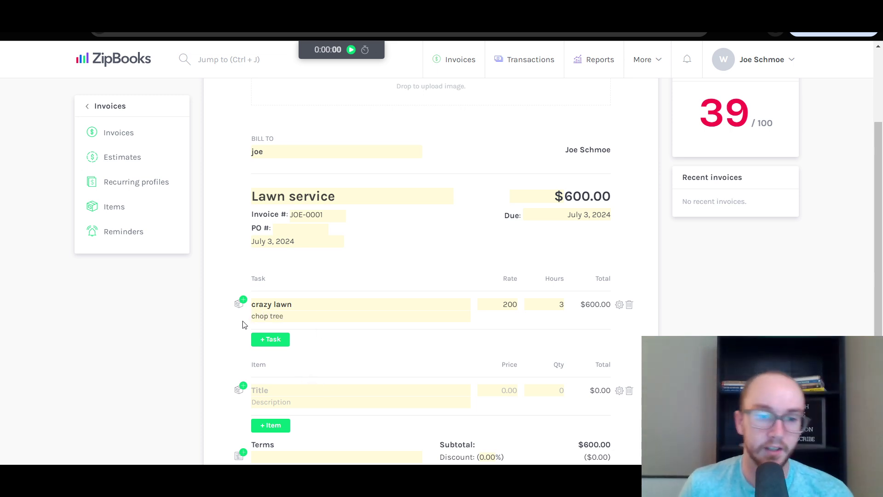
- Save the "crazy lawn" task line to the reusable Items list
scroll(442, 313, down, 1)
scroll(442, 317, up, 1)
scroll(444, 318, down, 2)
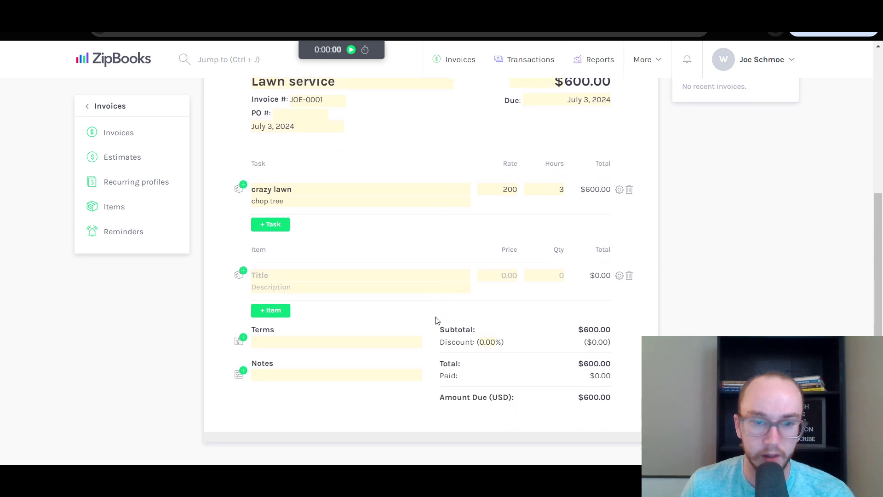
click(246, 189)
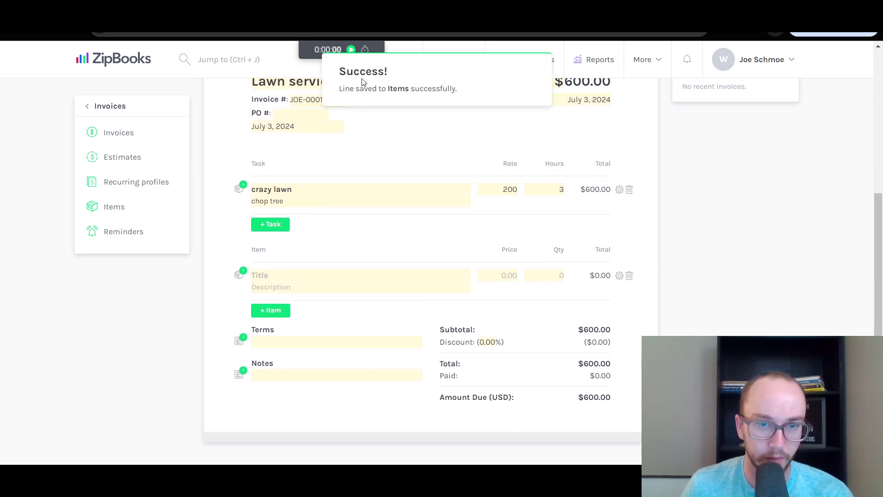
- Add and remove a blank second task line, and delete the empty item line from the invoice
click(280, 226)
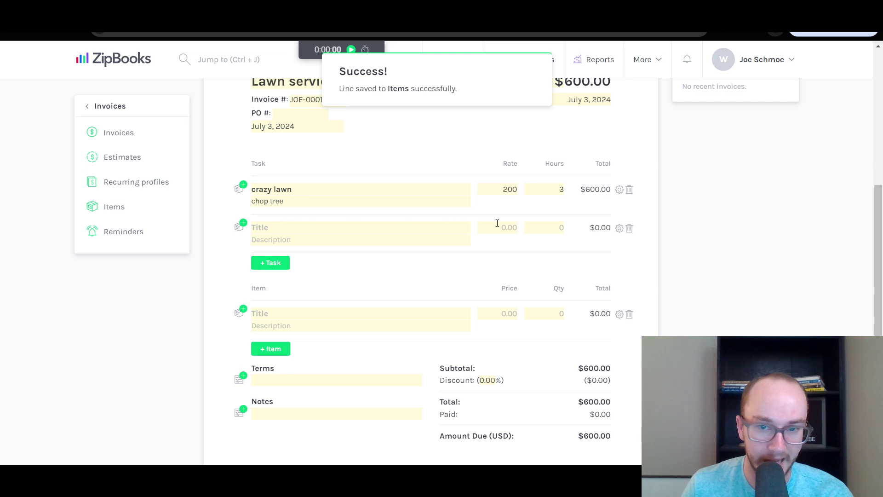
click(629, 228)
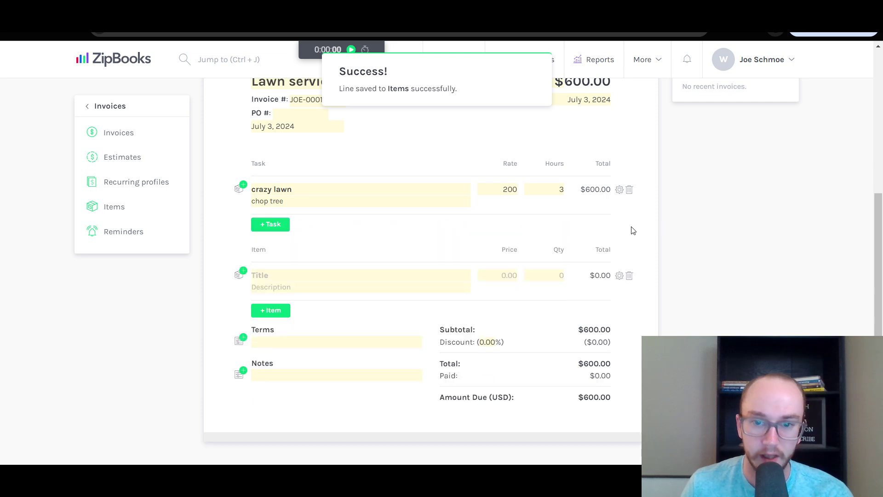
click(629, 276)
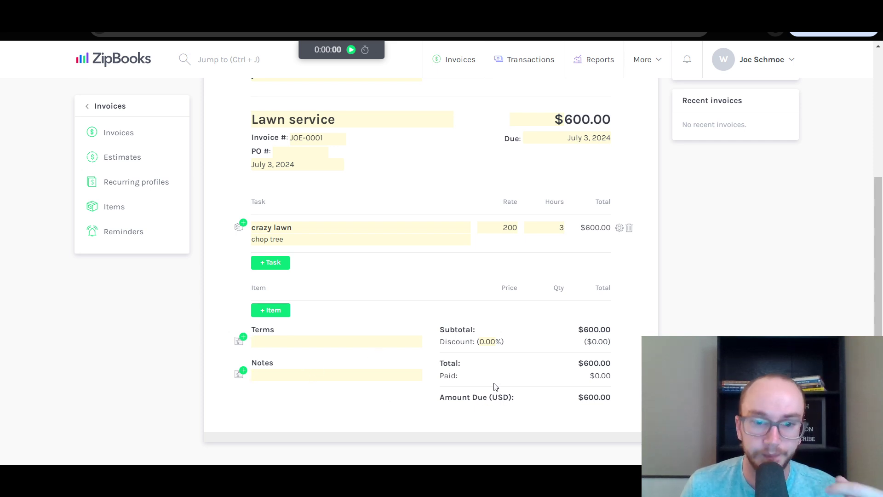
- Apply a 10% discount to the invoice
click(481, 341)
text(1)
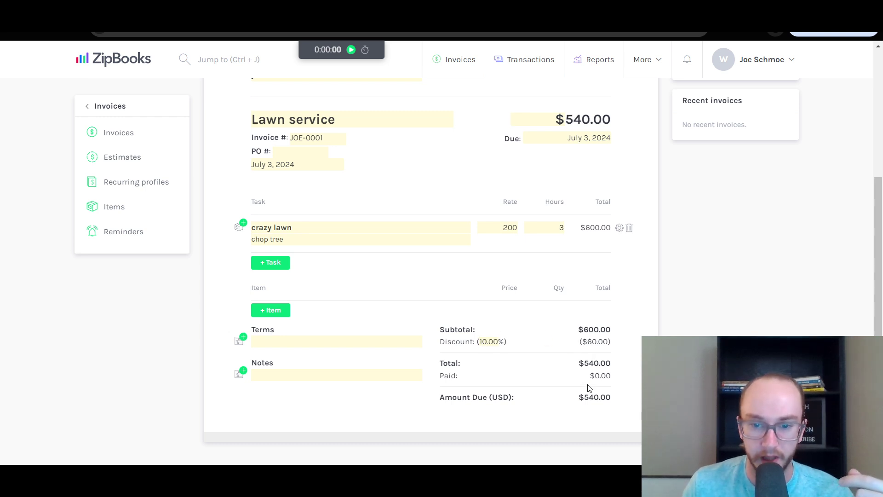
- Review the invoice's header amount, Invoice Quality Score, task line and totals
scroll(589, 389, up, 5)
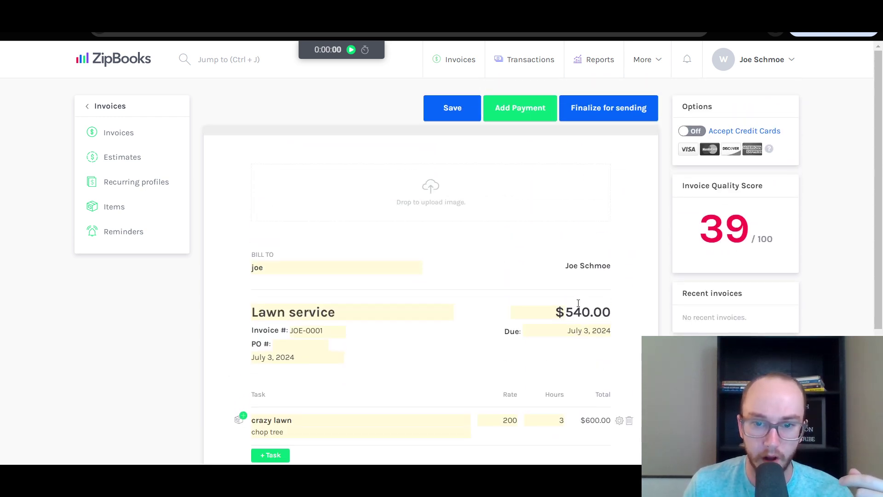
scroll(597, 303, down, 3)
scroll(598, 299, up, 3)
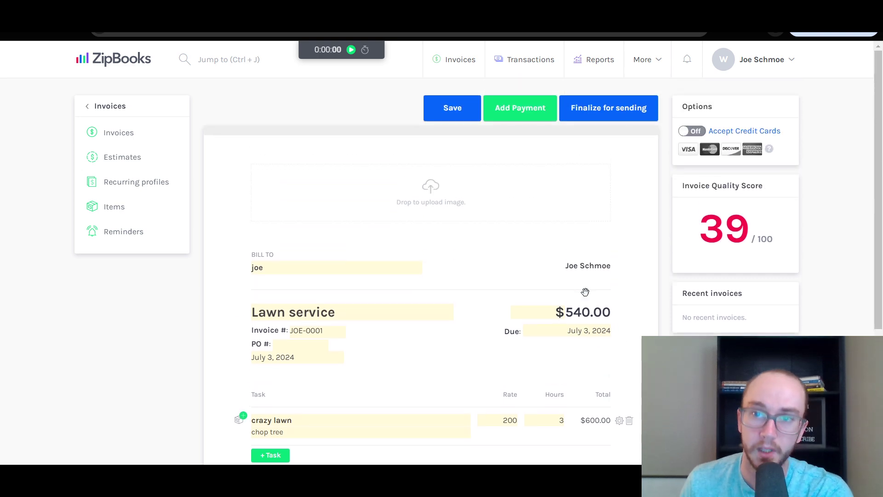
mouse_move(697, 212)
mouse_down()
mouse_move(751, 210)
mouse_move(699, 212)
mouse_up()
click(752, 210)
click(699, 212)
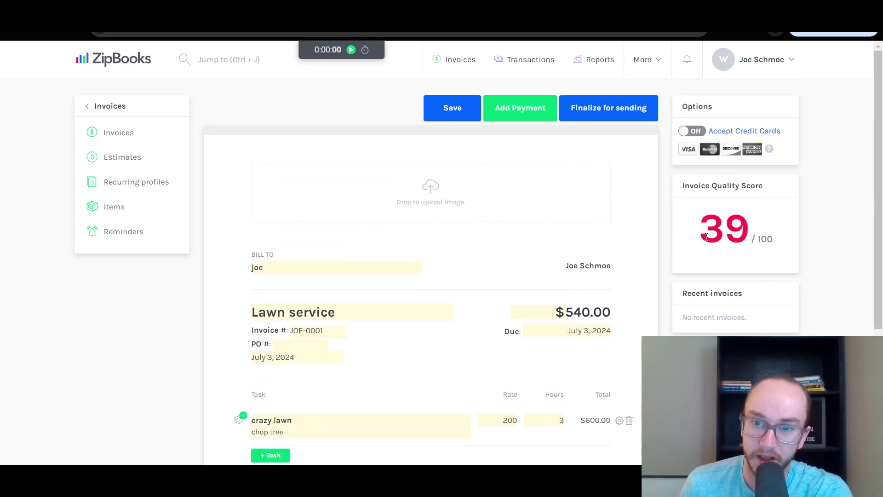
scroll(458, 244, down, 4)
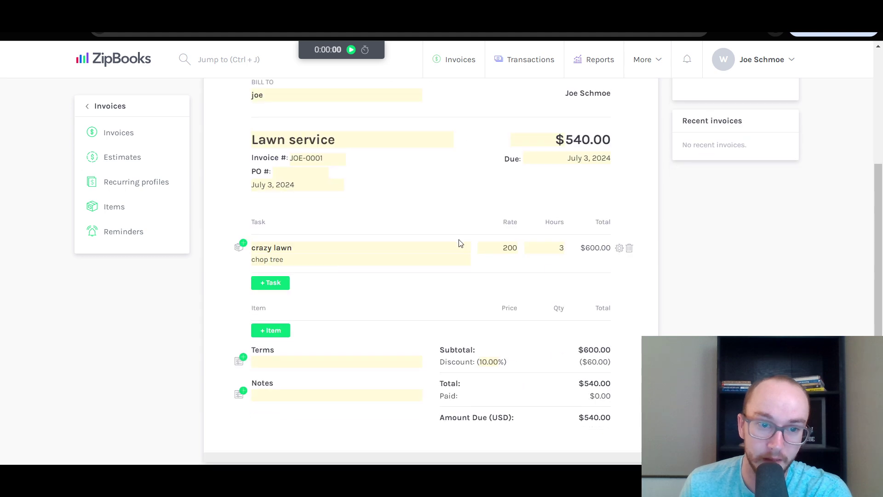
scroll(458, 244, up, 1)
scroll(370, 171, up, 1)
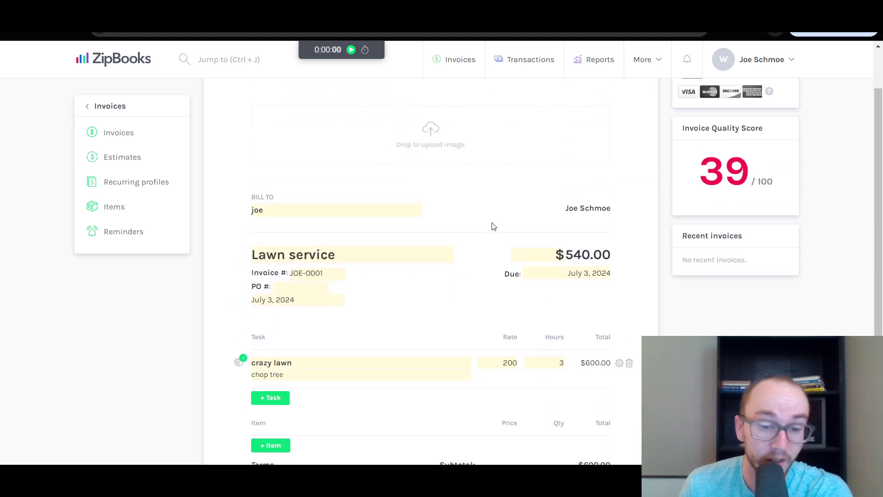
scroll(488, 230, down, 3)
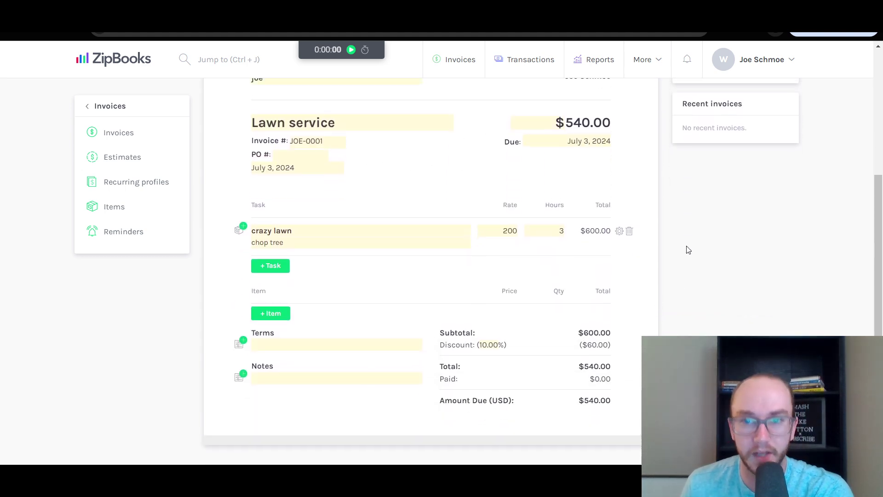
scroll(672, 267, up, 2)
scroll(612, 313, down, 2)
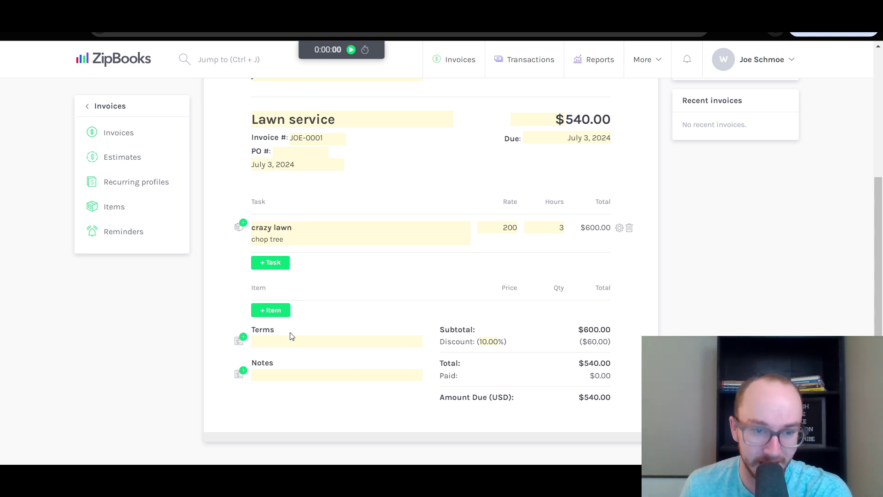
- Set the lawn service invoice's terms to "net 30"
click(344, 347)
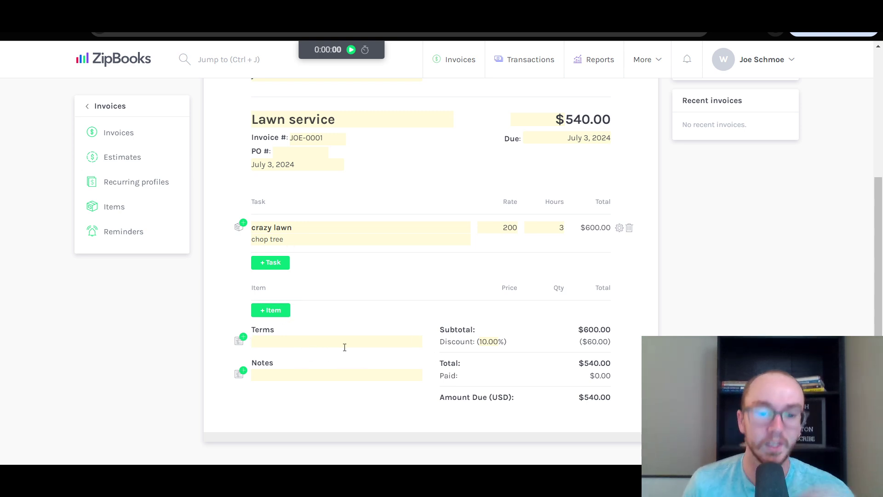
text(net )
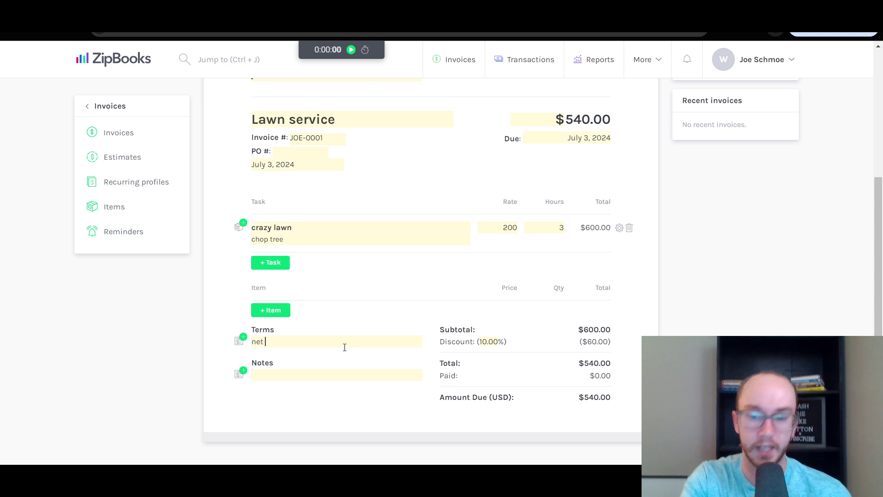
text(30)
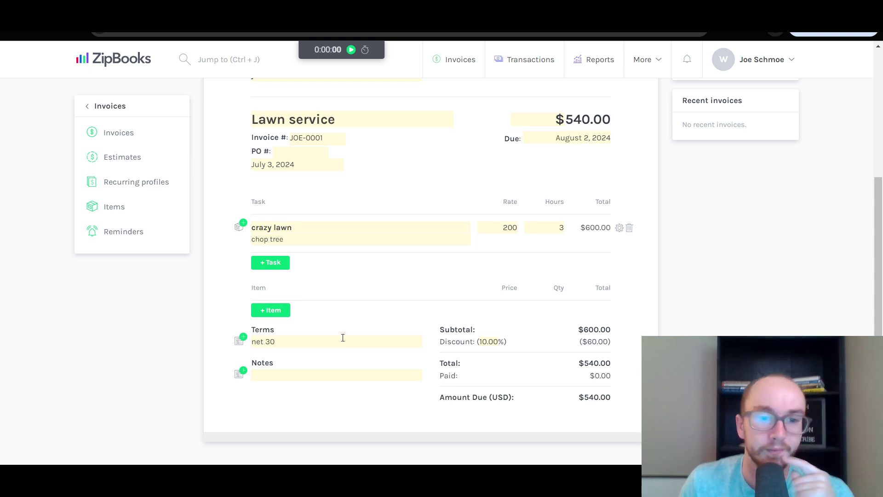
scroll(343, 338, up, 4)
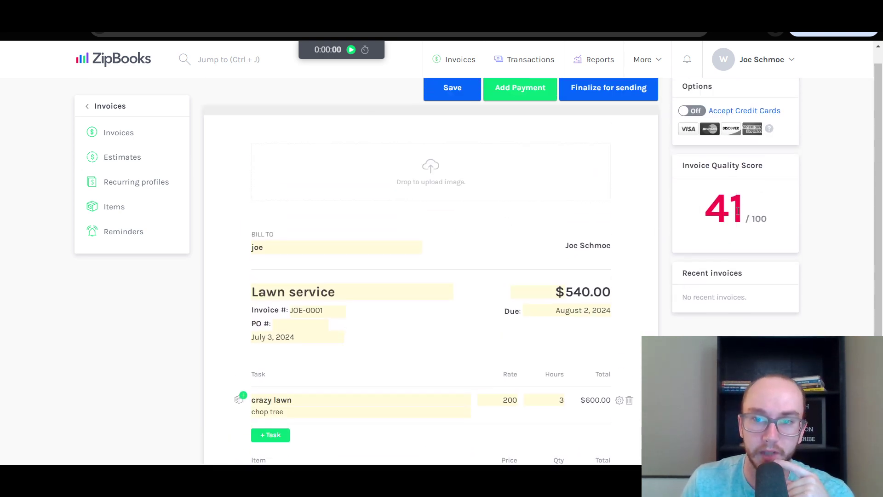
scroll(437, 335, down, 4)
scroll(438, 338, up, 4)
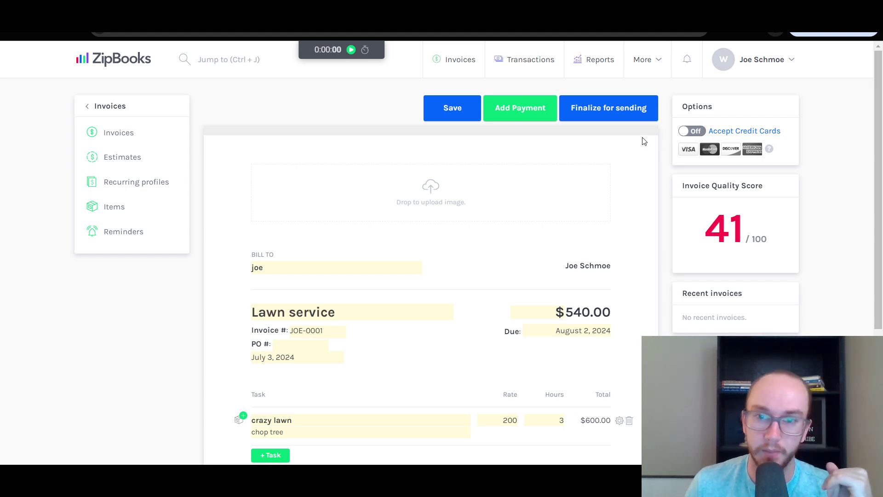
- Try to save the lawn service invoice after checking its totals
scroll(597, 210, down, 4)
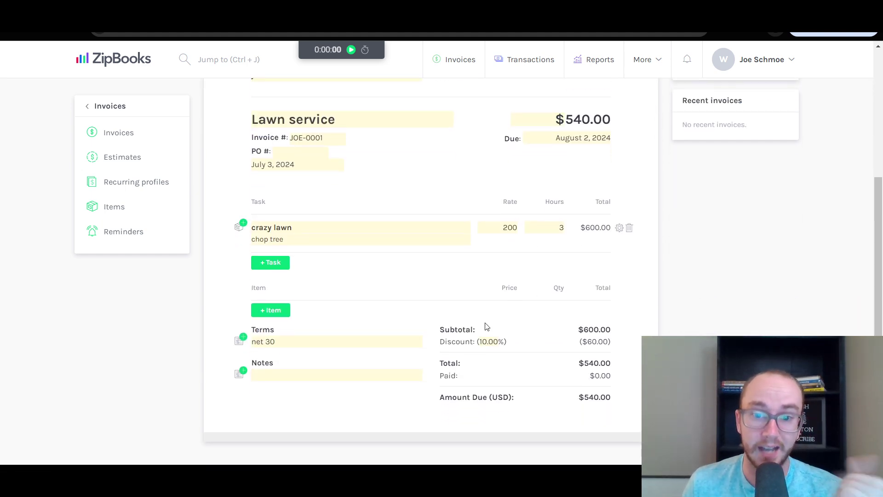
scroll(485, 325, up, 4)
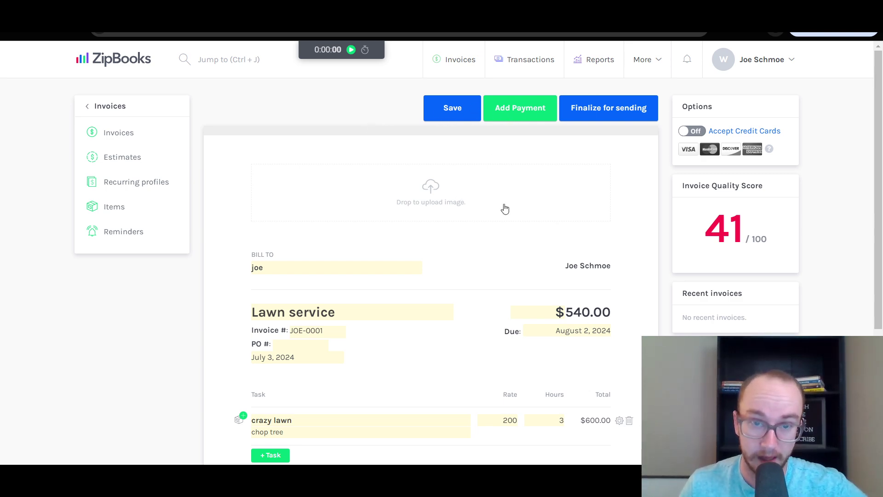
scroll(506, 232, down, 4)
scroll(396, 327, up, 4)
click(446, 111)
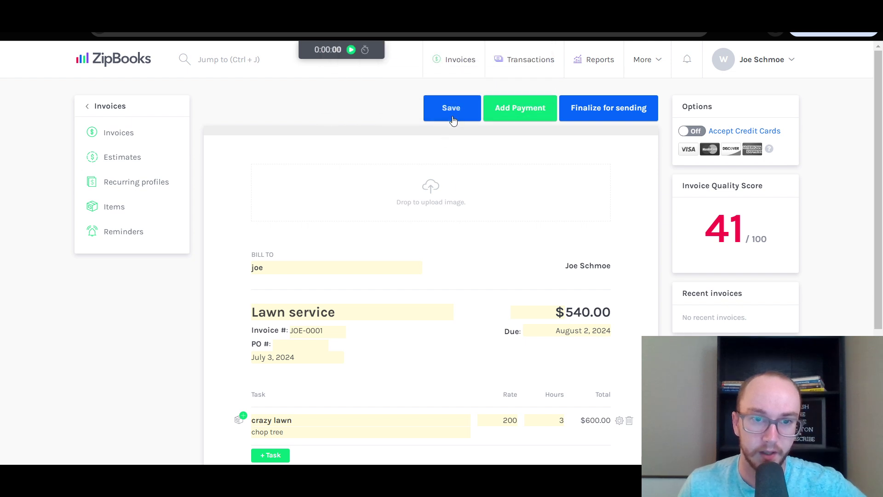
click(453, 117)
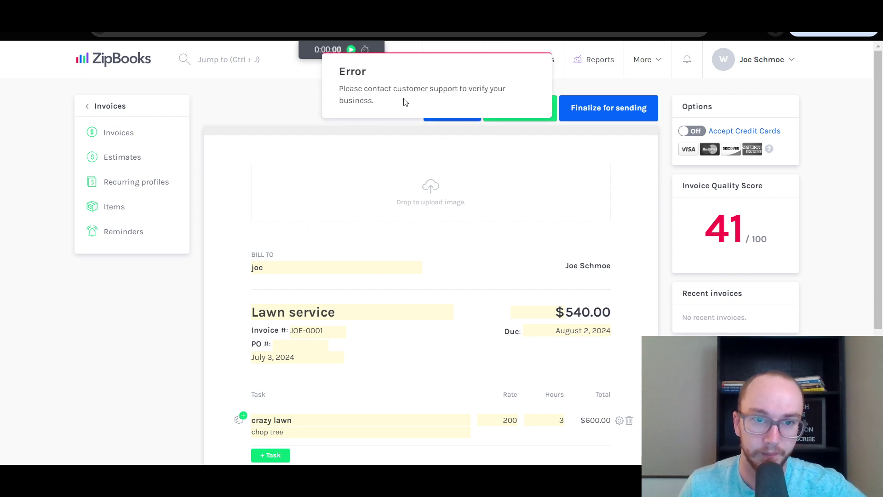
- Try to finalize the lawn service invoice for sending and dismiss the error notice
scroll(487, 227, down, 1)
scroll(487, 227, down, 4)
click(415, 378)
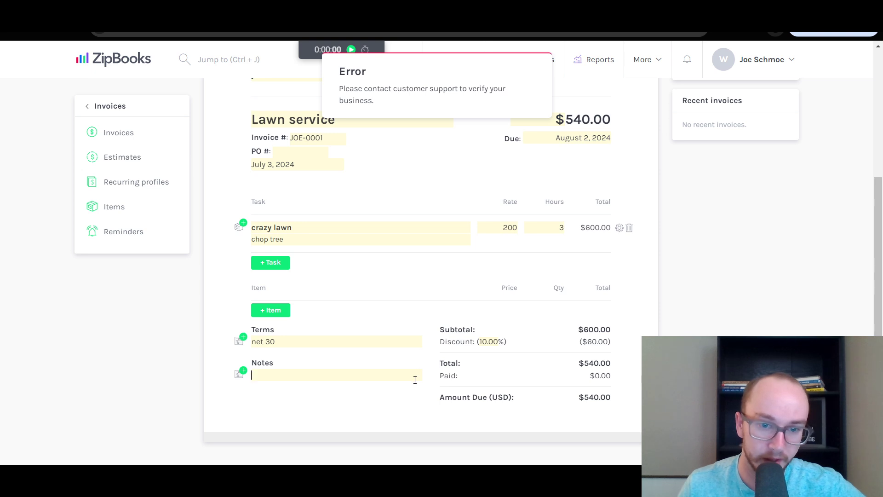
scroll(660, 191, up, 4)
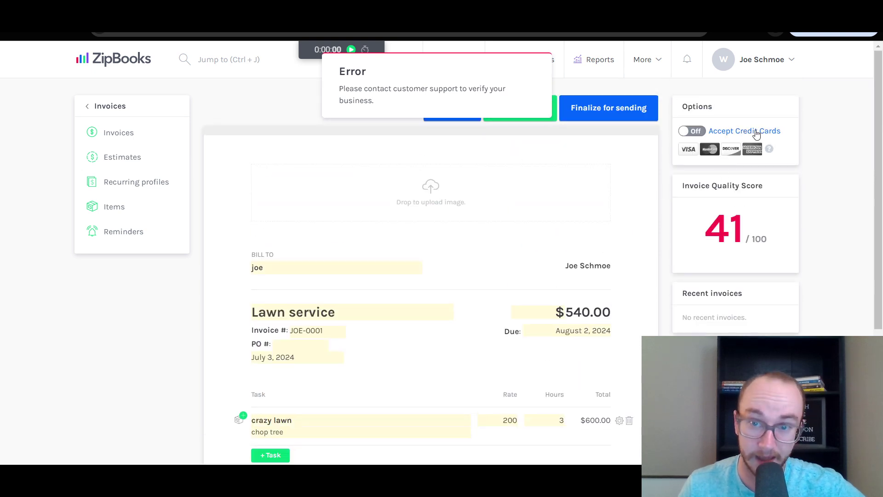
click(596, 116)
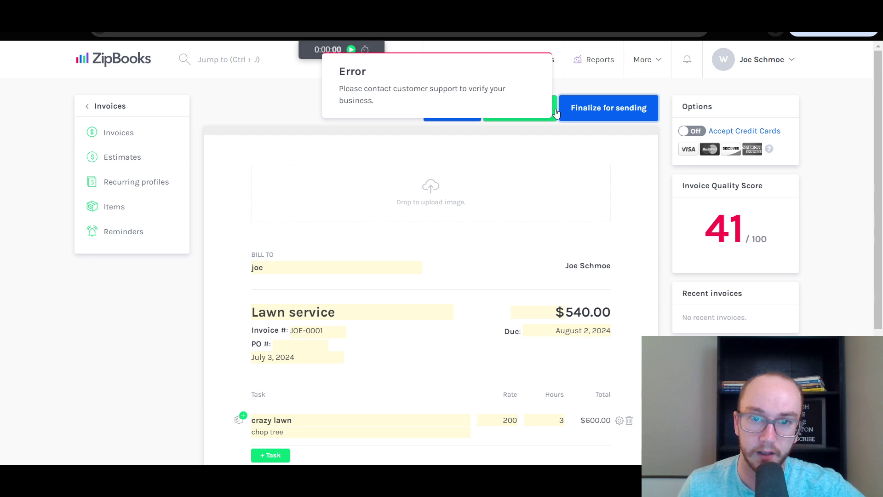
scroll(572, 164, down, 4)
scroll(556, 156, up, 4)
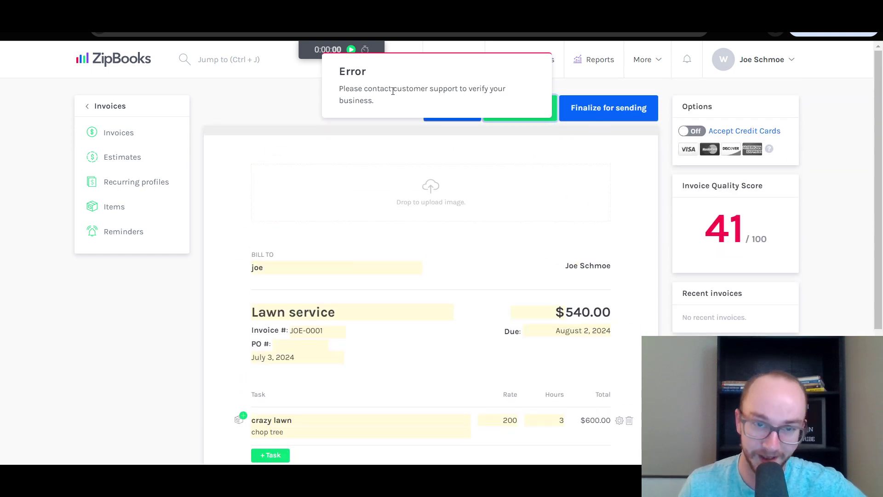
click(514, 115)
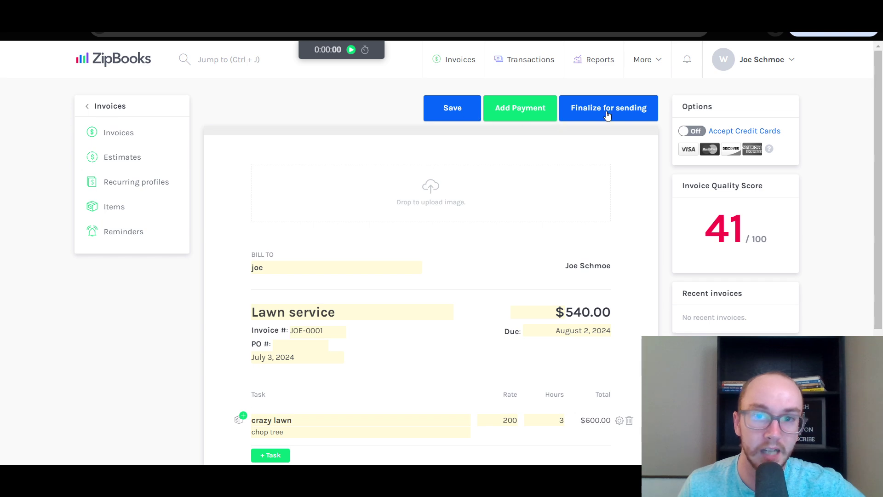
scroll(629, 231, down, 4)
scroll(627, 227, up, 4)
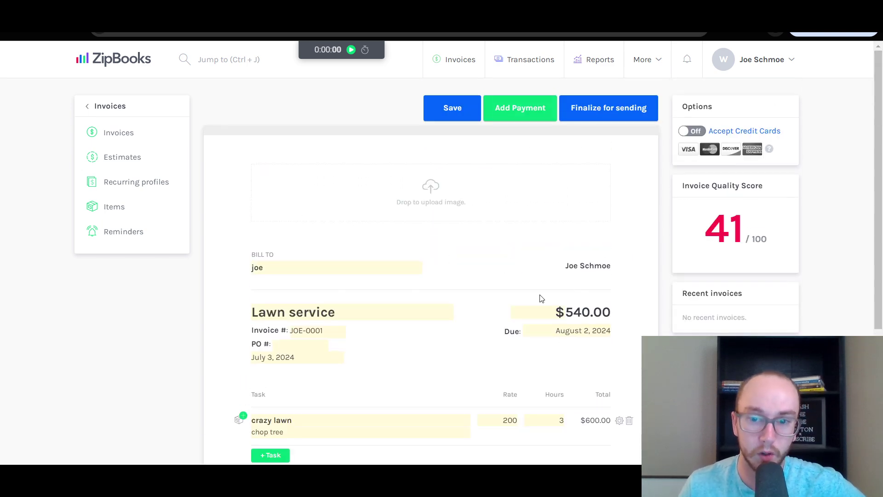
scroll(539, 295, down, 4)
scroll(529, 295, up, 4)
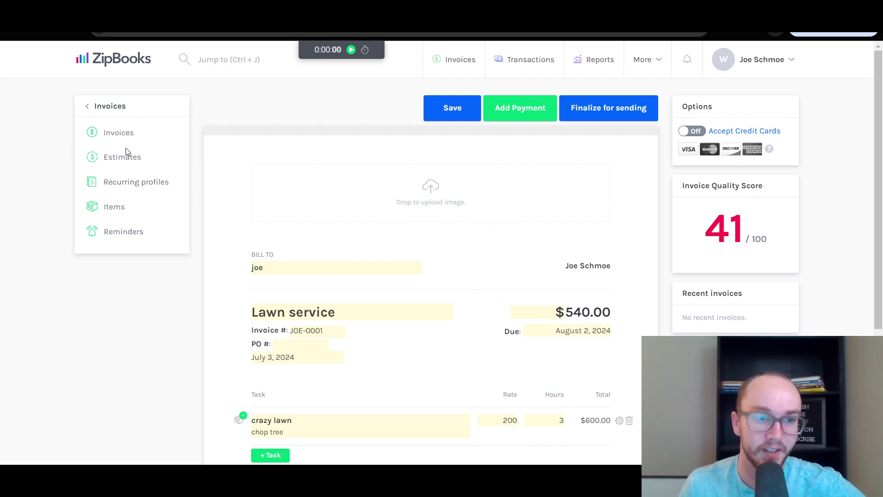
- Leave the invoice without saving, go to Estimates, and open a blank estimate to look over its fields
click(116, 158)
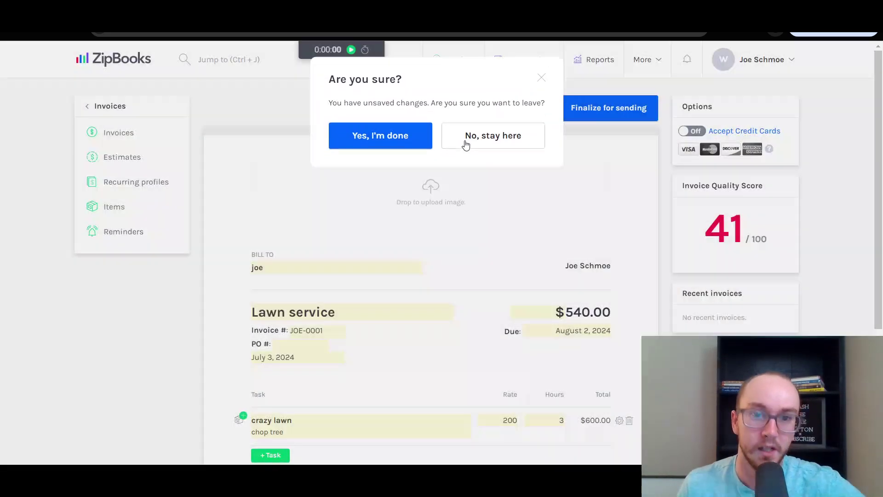
click(466, 145)
click(112, 158)
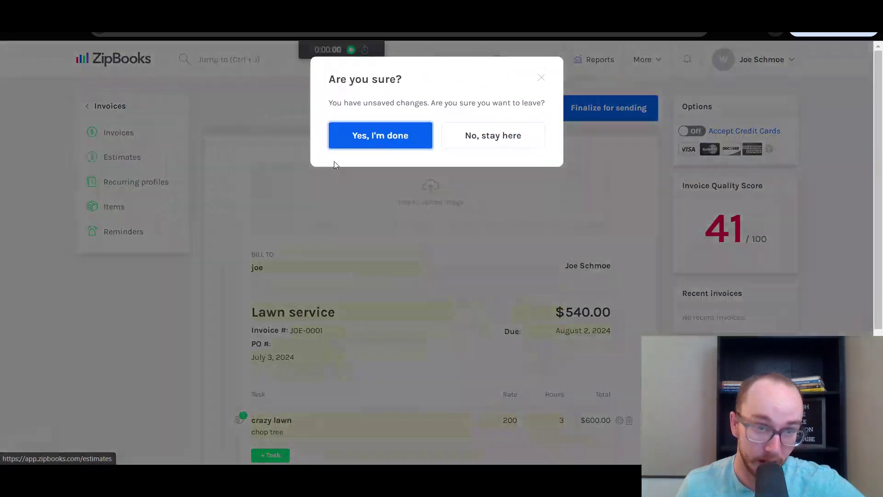
click(413, 146)
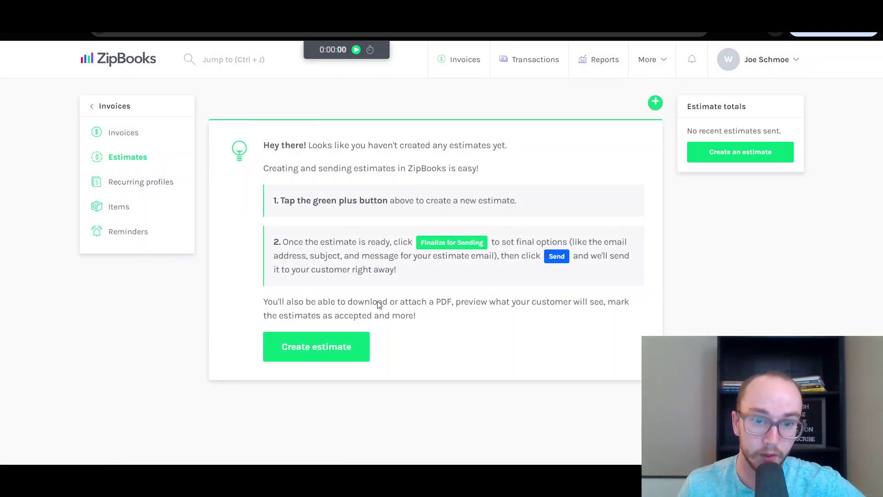
click(344, 351)
scroll(462, 347, down, 5)
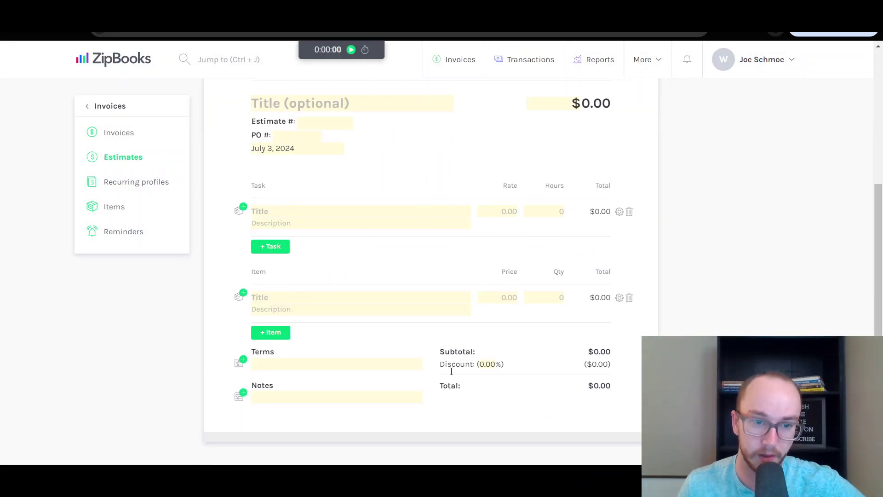
scroll(460, 407, up, 4)
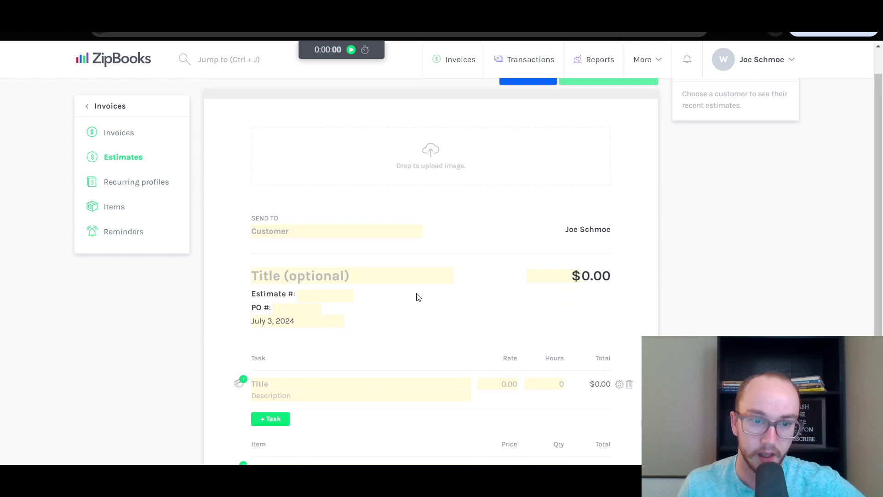
scroll(418, 297, up, 1)
- Discard the blank estimate and open a new recurring profile to examine its invoice template, schedule and billing options
click(130, 183)
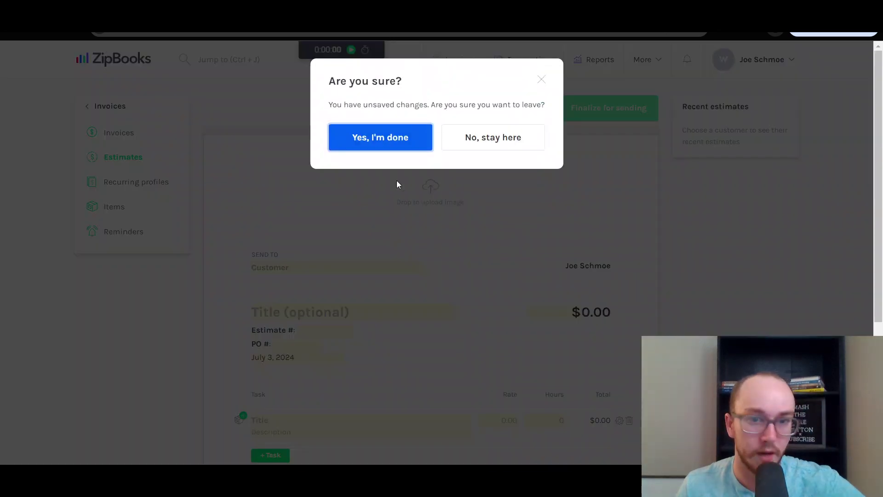
click(390, 137)
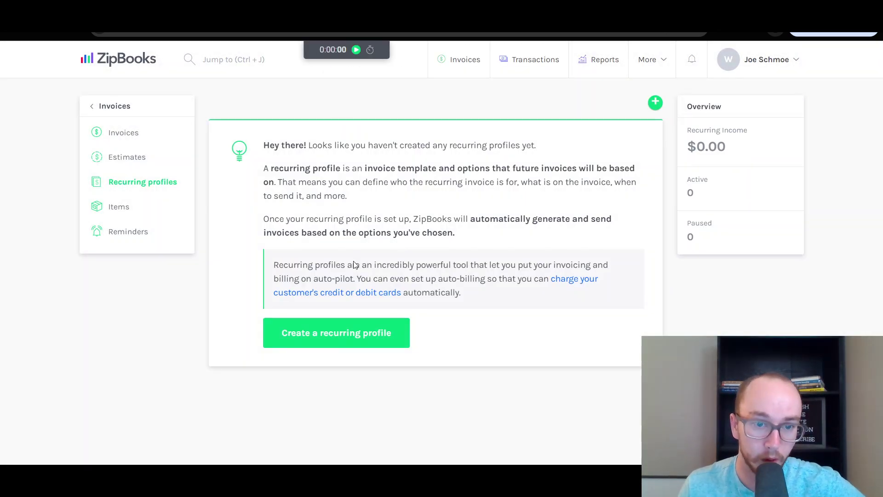
click(347, 333)
scroll(414, 253, down, 5)
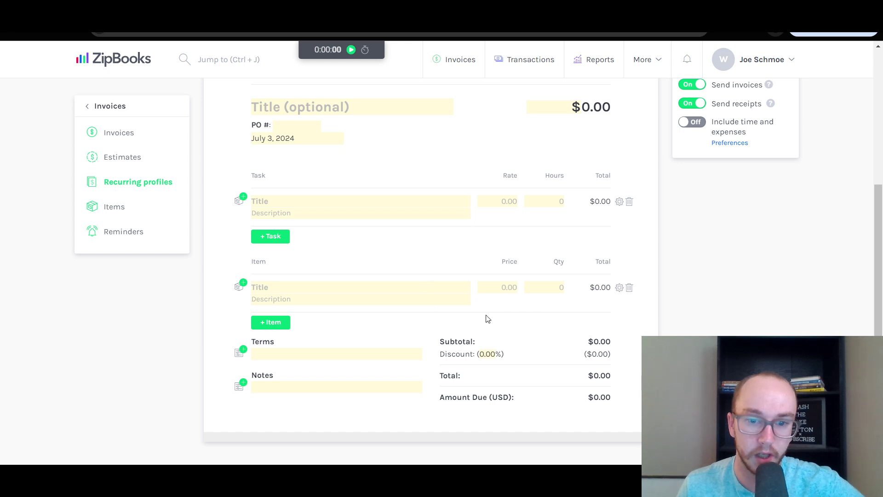
scroll(554, 364, up, 5)
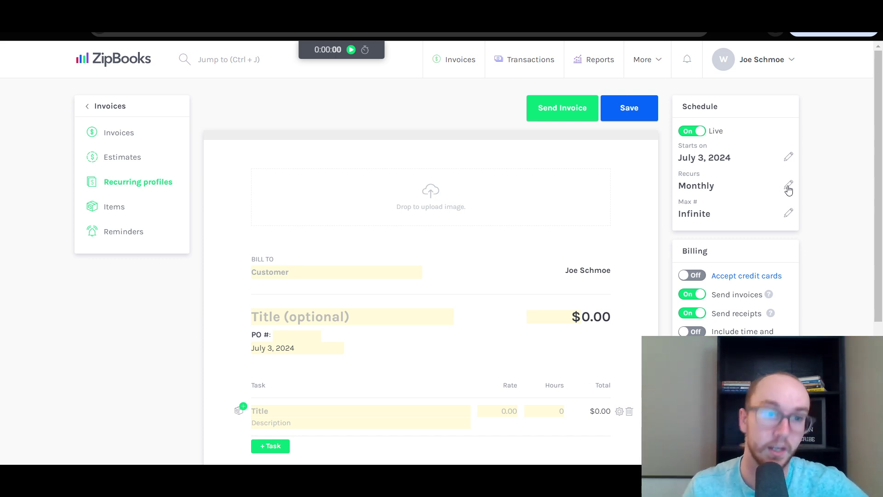
- Leave the recurring profile unsaved, view the saved Items list, and read the explanation of automated reminders
click(118, 208)
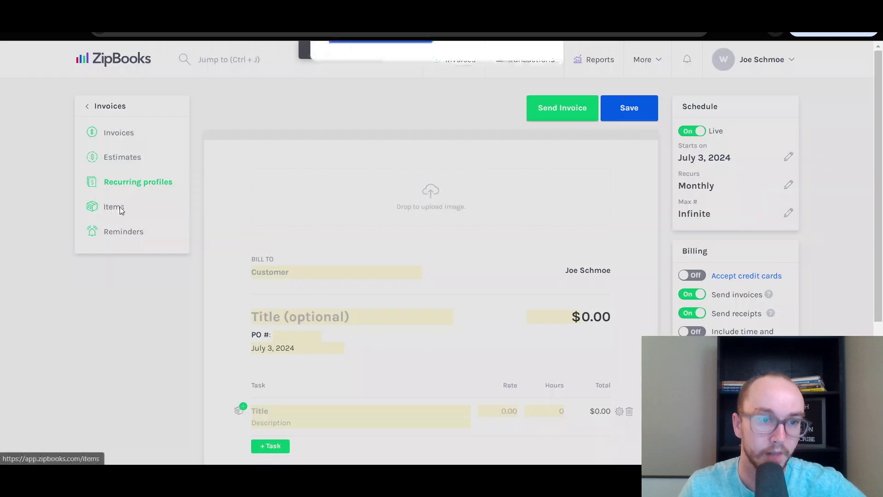
click(416, 138)
click(122, 206)
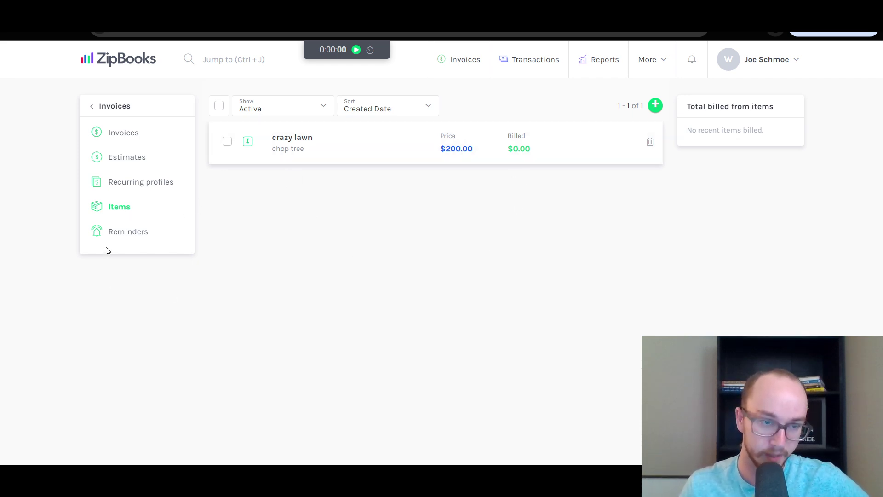
click(118, 234)
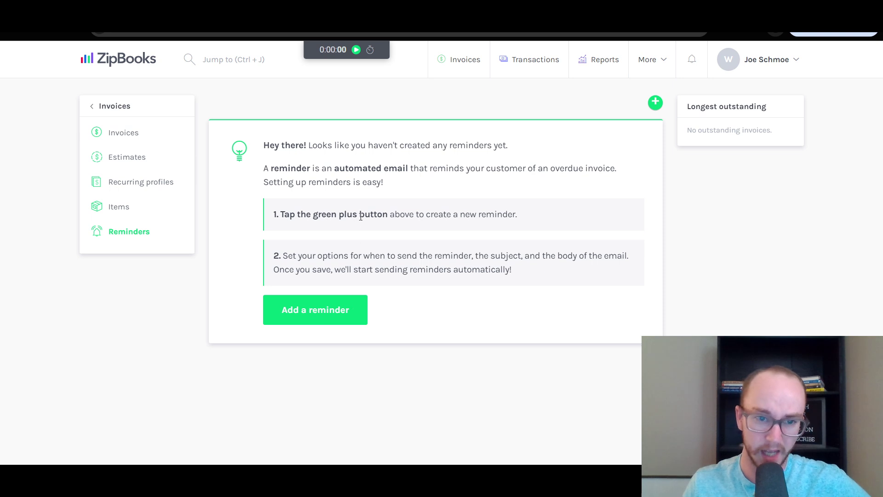
drag(354, 168, 438, 183)
click(418, 166)
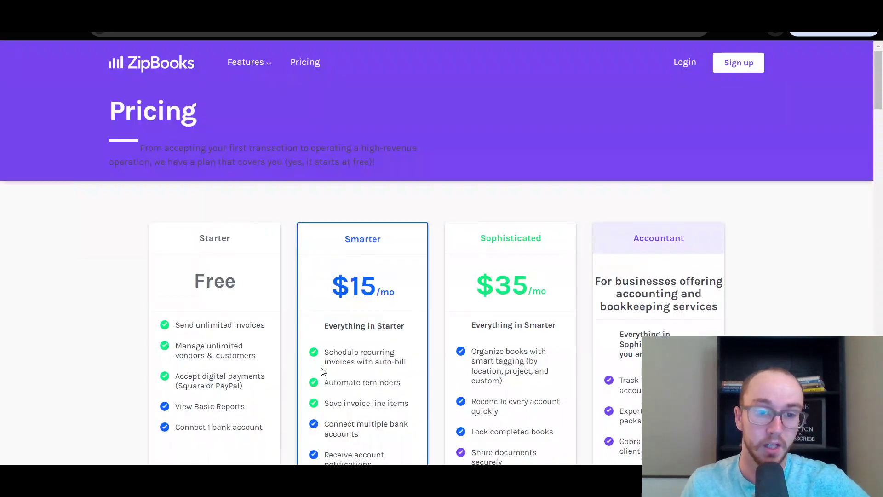
- Examine the Smarter plan's recurring invoice and reminder features on the ZipBooks pricing page
scroll(328, 366, down, 1)
drag(321, 325, 404, 327)
click(330, 298)
drag(325, 296, 389, 306)
click(365, 327)
drag(321, 328, 404, 322)
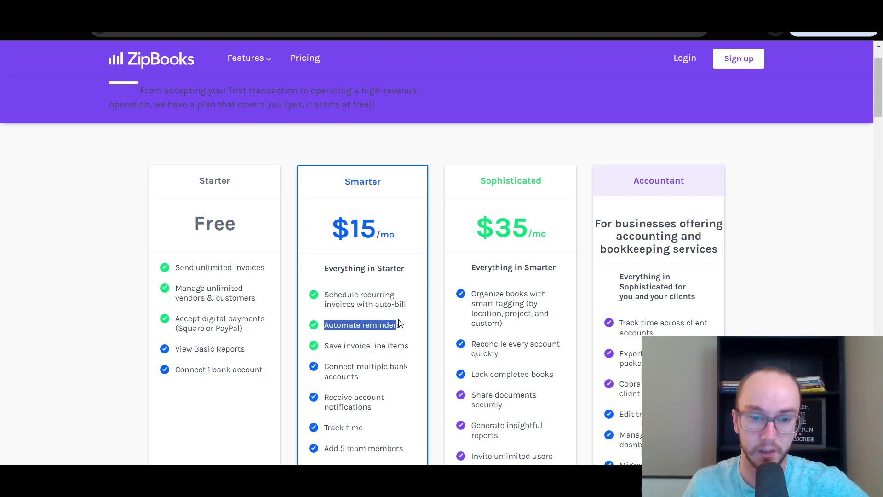
click(419, 335)
scroll(438, 357, down, 2)
scroll(407, 334, up, 1)
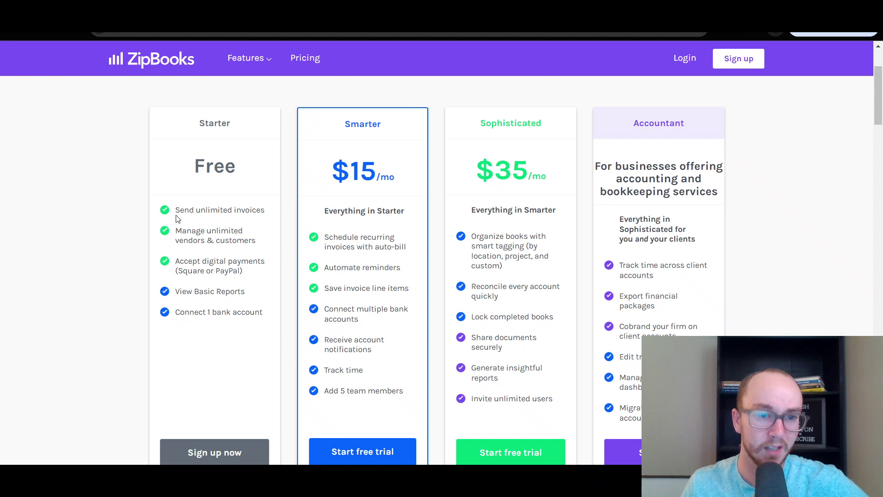
- Read the free Starter plan's invoicing, vendor and customer management, and digital payment features
drag(172, 207, 244, 240)
click(278, 219)
click(196, 232)
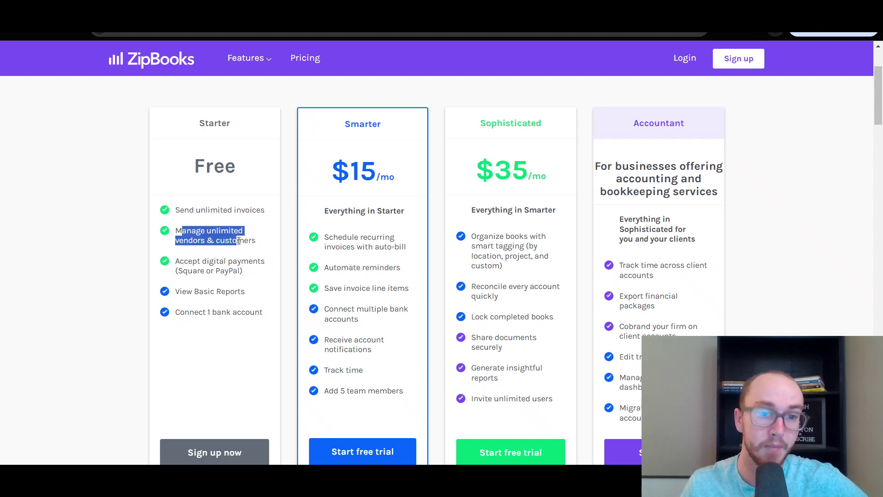
click(263, 257)
drag(176, 261, 249, 274)
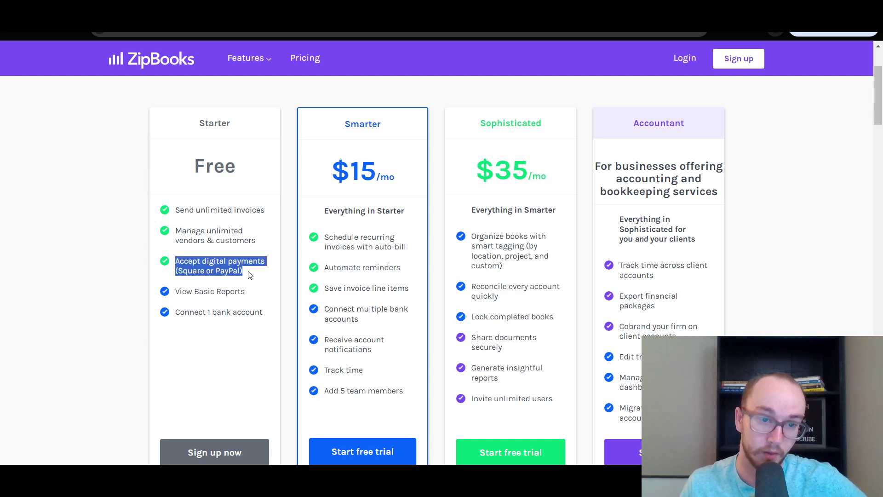
click(248, 274)
scroll(253, 325, up, 2)
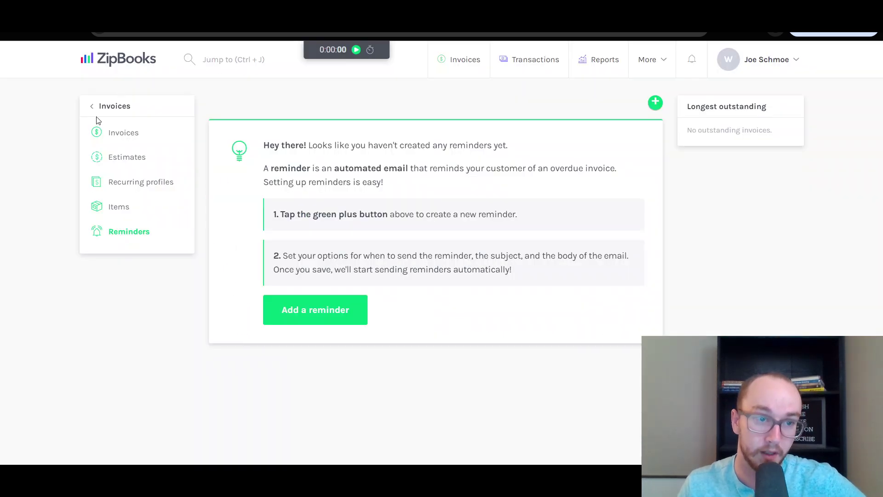
- Return to the ZipBooks home dashboard and review its financial performance, expenses and monthly revenue
click(99, 107)
click(117, 59)
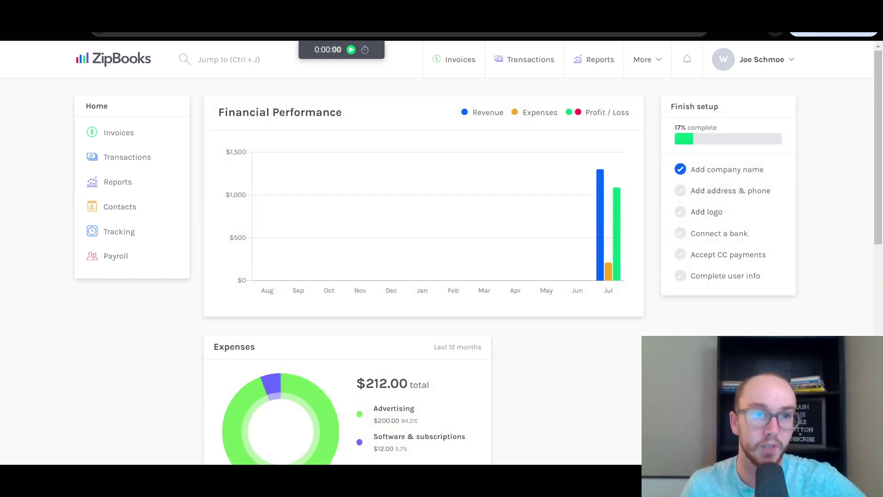
click(142, 69)
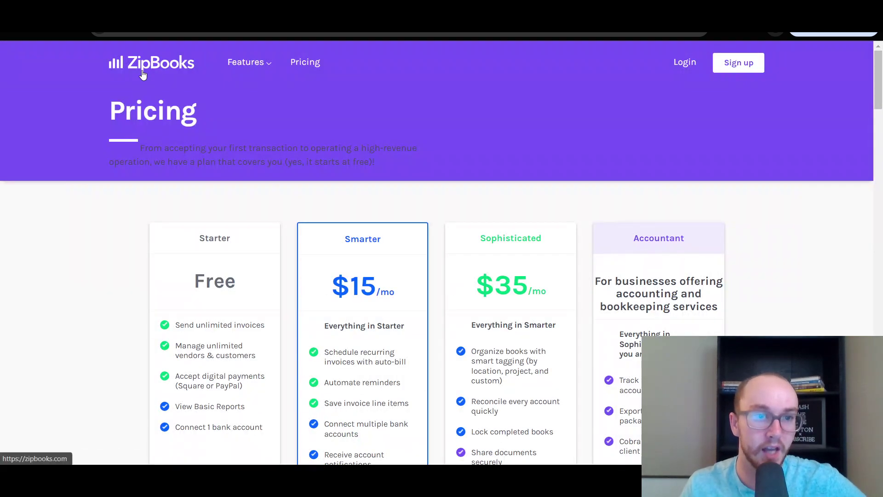
click(142, 72)
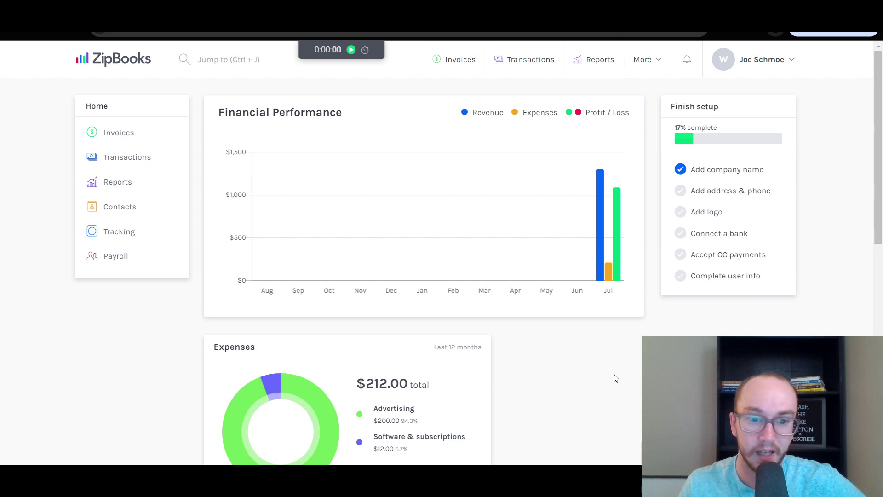
scroll(615, 377, down, 5)
scroll(598, 322, up, 5)
mouse_move(600, 237)
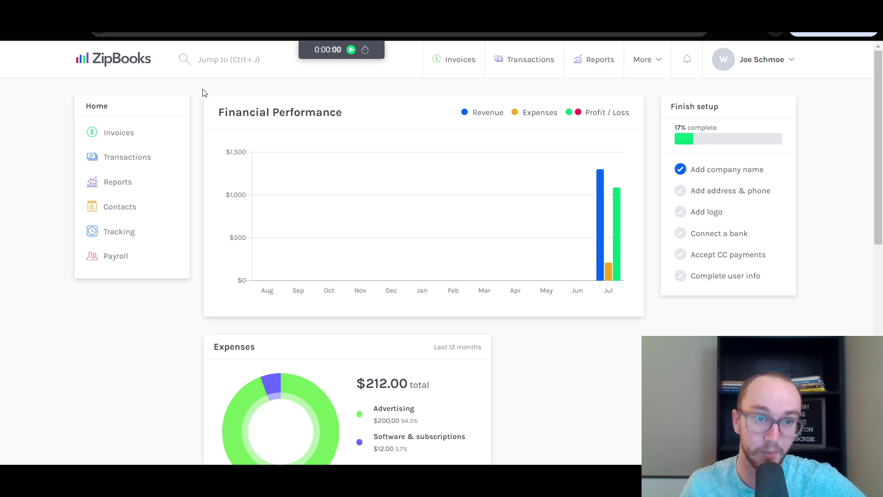
scroll(195, 201, down, 5)
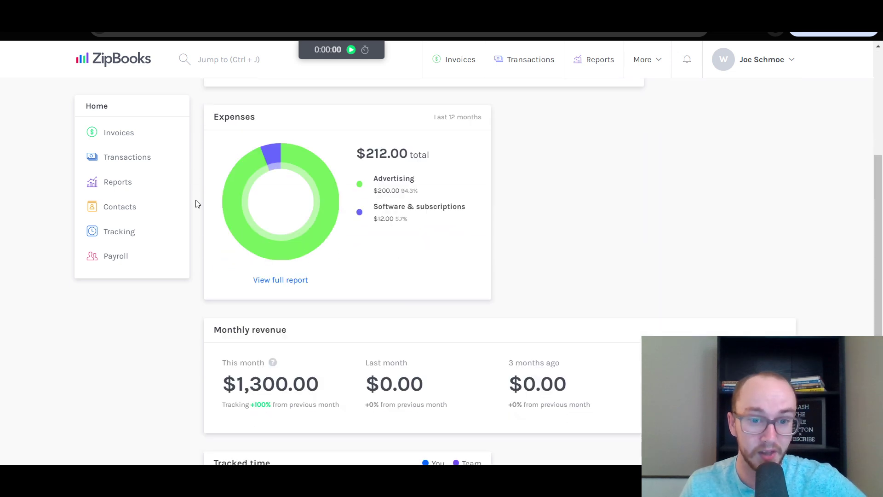
scroll(196, 203, up, 5)
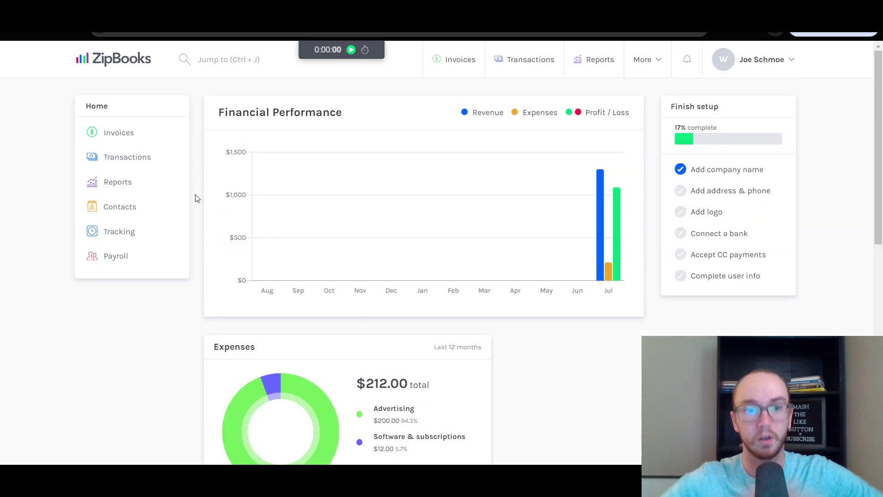